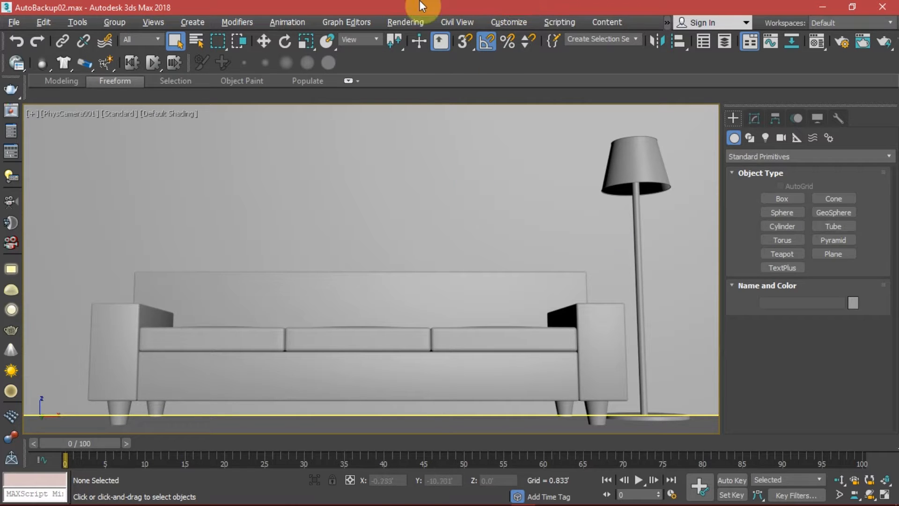
Step: Select the wall behind the sofa and open the Material Editor beside the sofa view
left_click(418, 161)
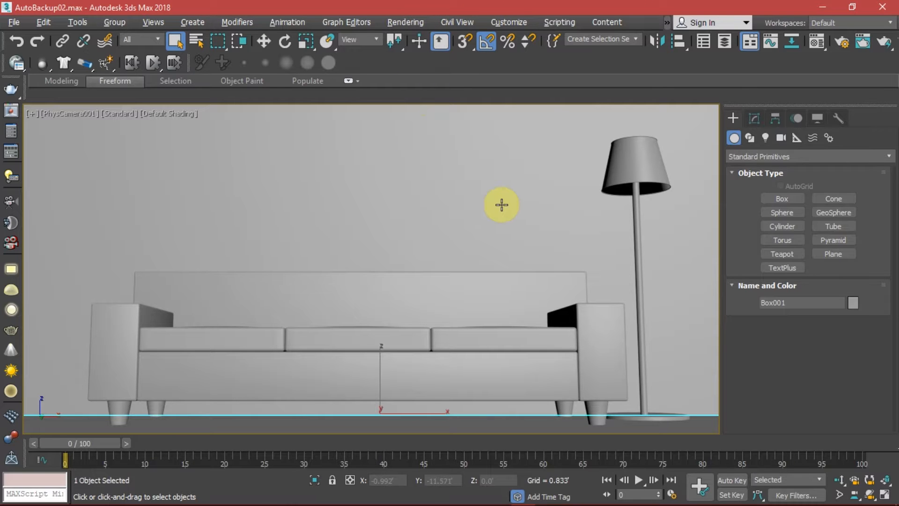
key("w")
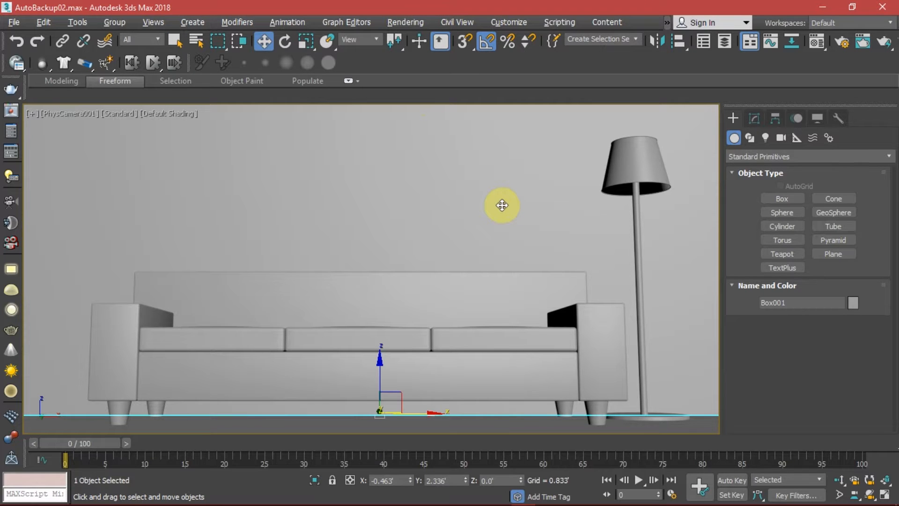
key("m")
left_click_drag(582, 29, 714, 28)
left_click(454, 309)
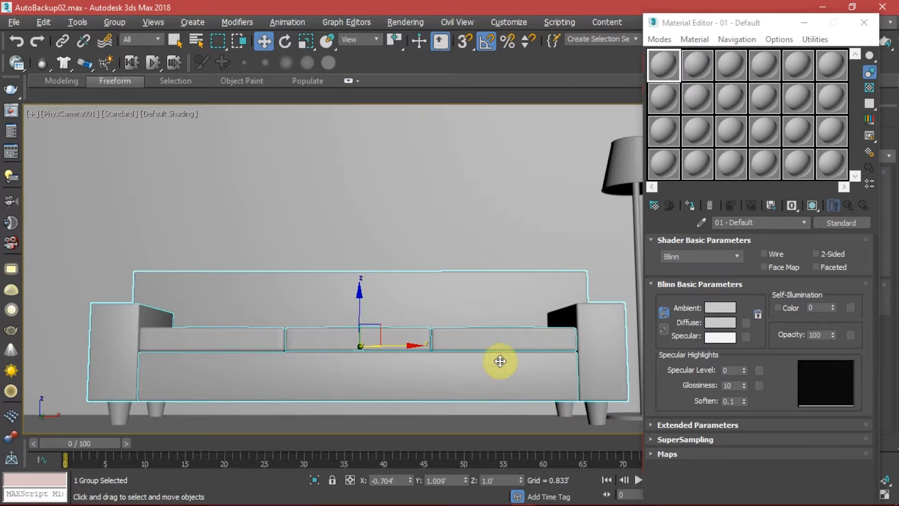
left_click(120, 412)
left_click(201, 395)
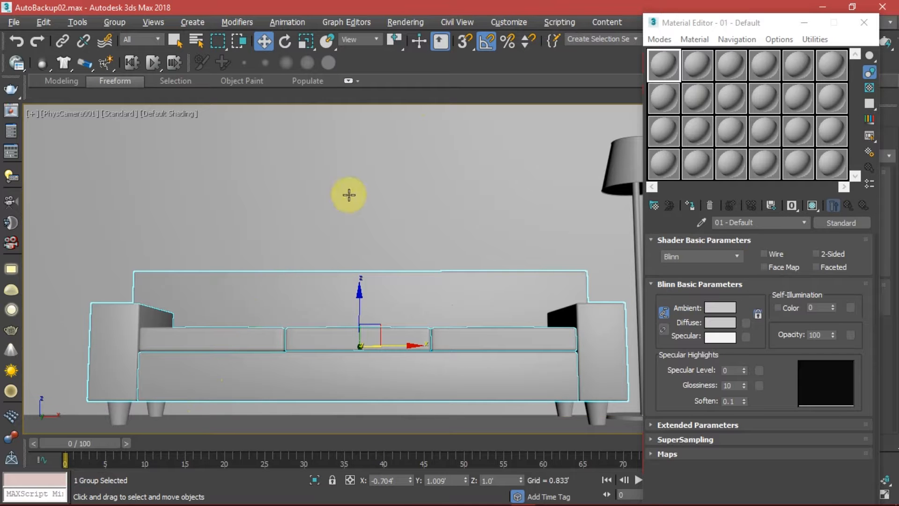
Step: Assign the first sample material to the back wall
left_click(455, 223)
left_click(670, 69)
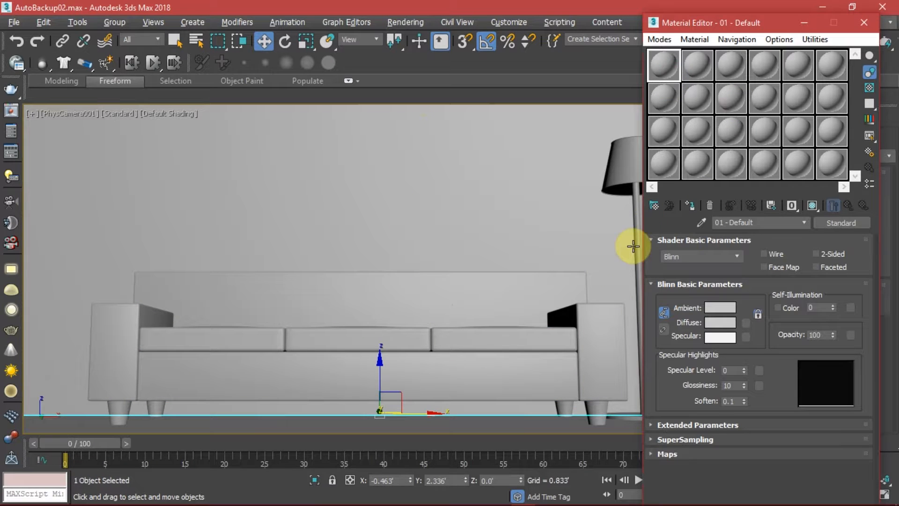
left_click(427, 194)
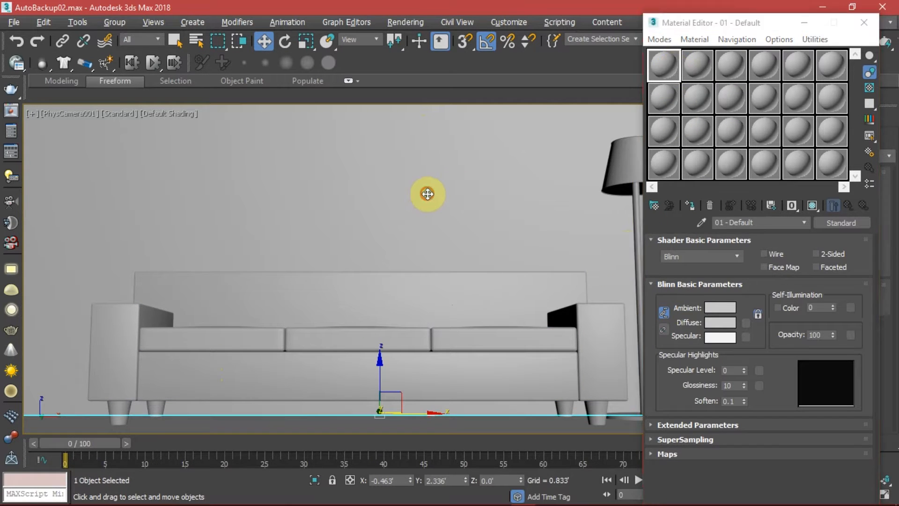
left_click(672, 65)
left_click(697, 209)
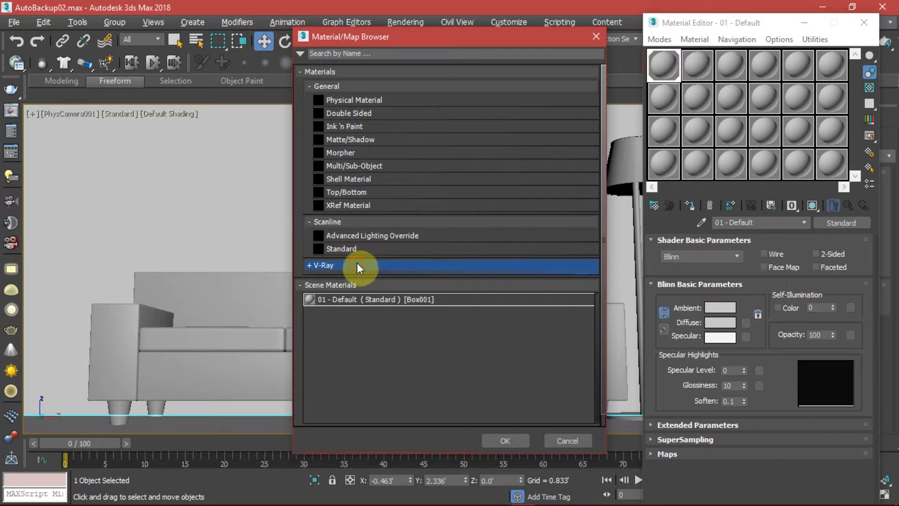
Step: Change the wall's material type to VRayMtl and name it Wall
left_click(358, 265)
scroll(378, 378, "down", 1)
left_click(379, 405)
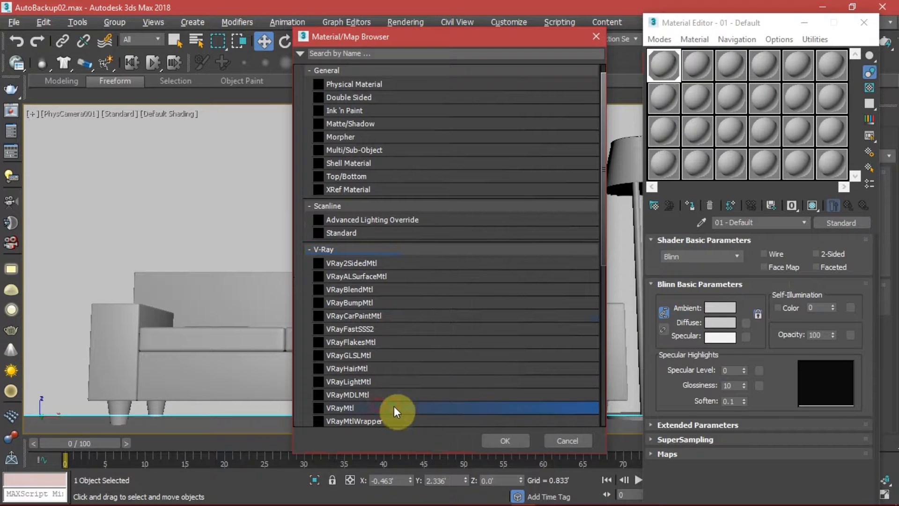
left_click(498, 440)
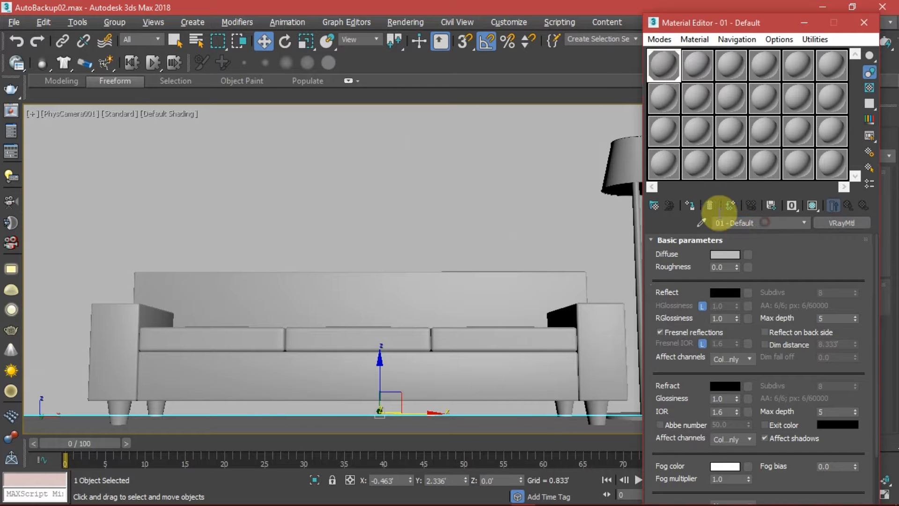
type("Wall")
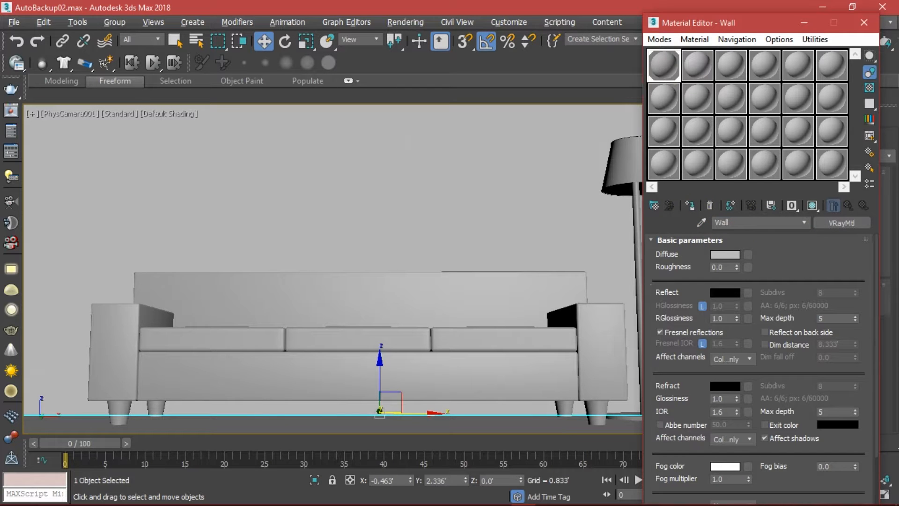
Step: Set the Wall material's diffuse colour to a medium green with RGB 38, 161, 28
left_click(727, 253)
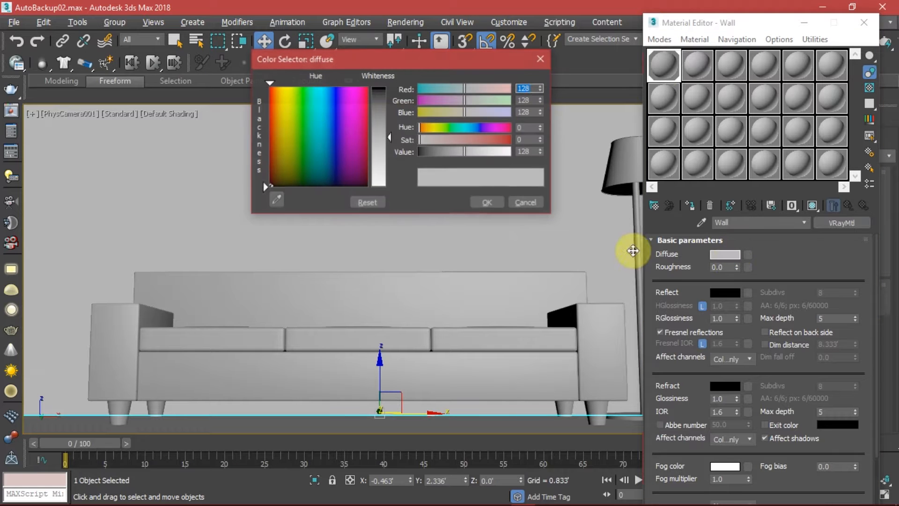
left_click(303, 90)
left_click_drag(303, 90, 300, 88)
mouse_move(486, 90)
left_mouse_down()
mouse_move(496, 90)
mouse_move(479, 91)
left_mouse_up()
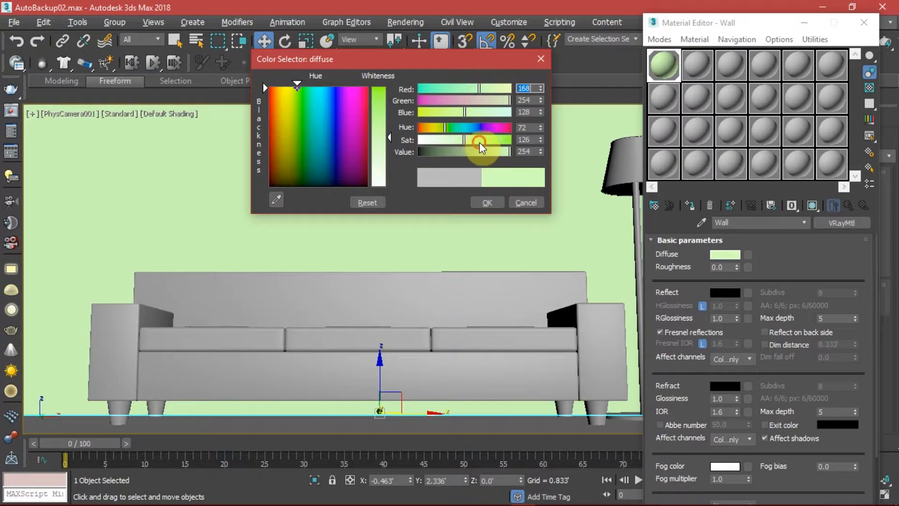
left_click_drag(483, 142, 463, 140)
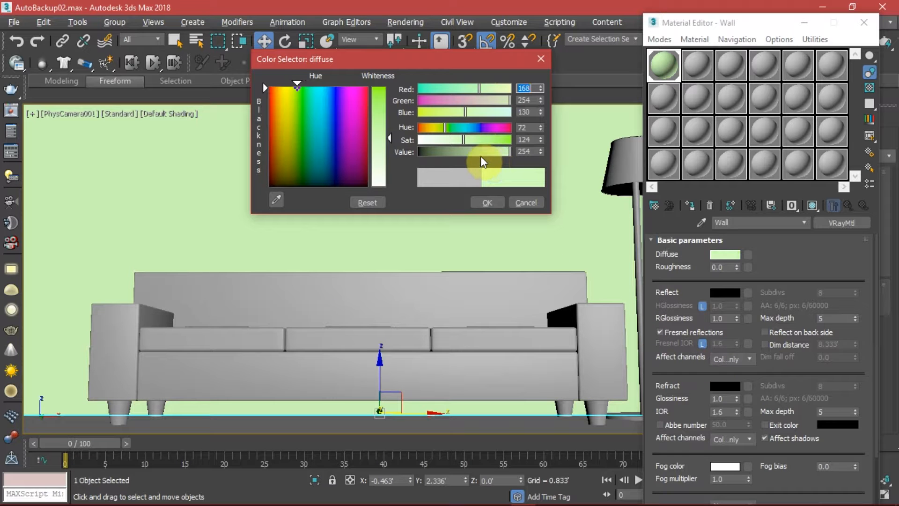
left_click_drag(310, 139, 301, 94)
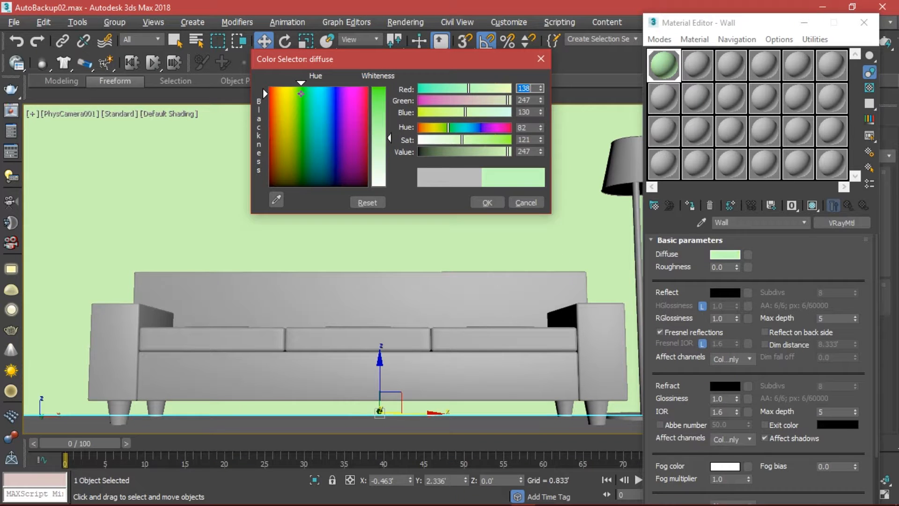
left_click(381, 111)
mouse_move(482, 150)
left_mouse_down()
mouse_move(494, 140)
mouse_move(494, 148)
left_mouse_up()
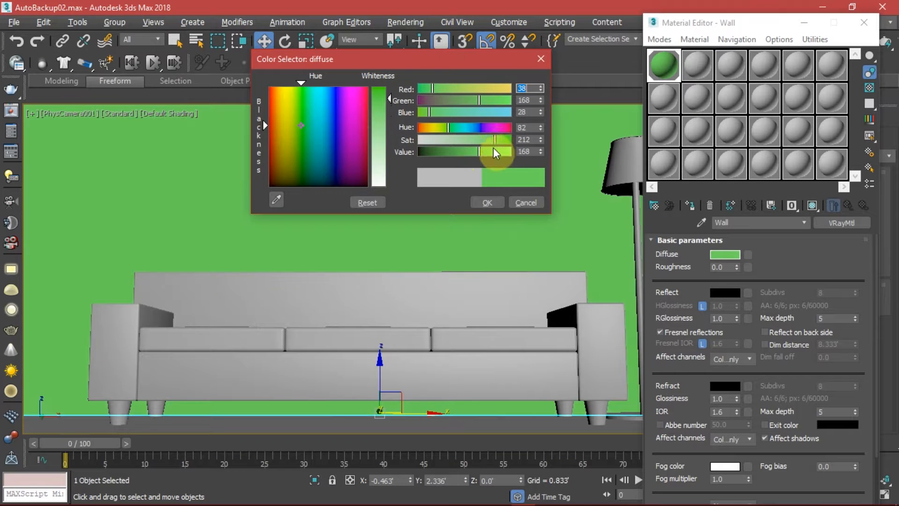
left_click(476, 100)
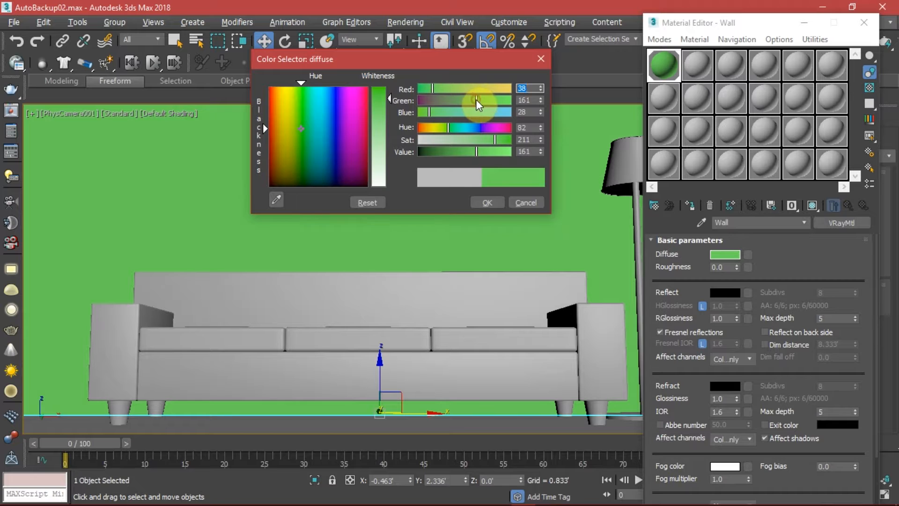
left_click(488, 203)
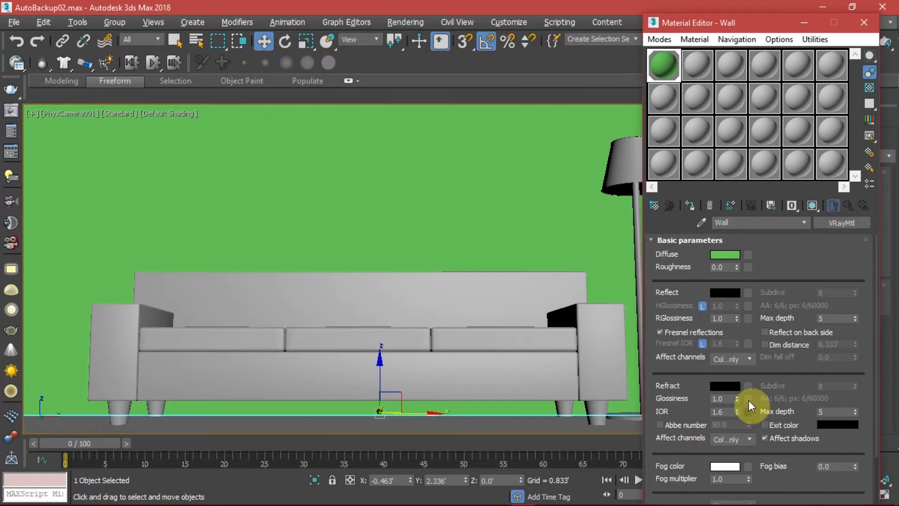
Step: Set the Wall material's reflection colour to grey with a value of 94
left_click(727, 293)
left_click_drag(404, 60, 517, 55)
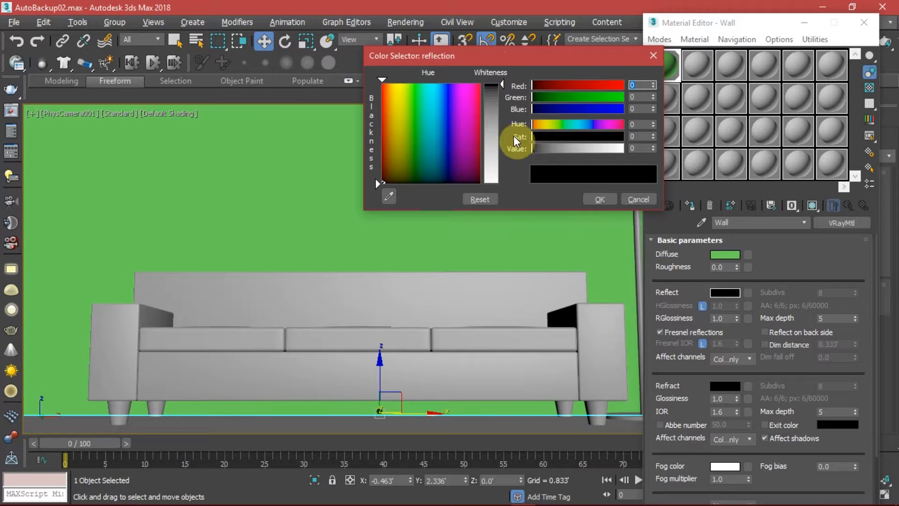
left_click_drag(500, 85, 498, 120)
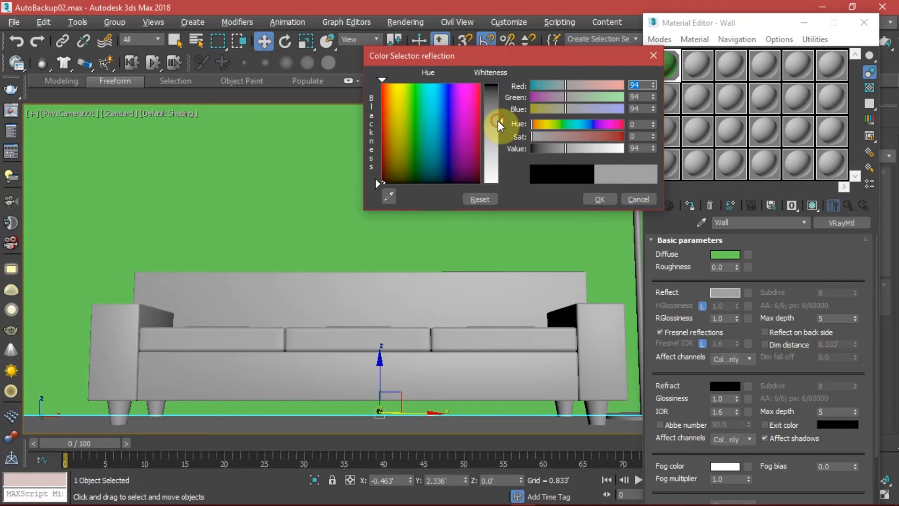
left_click(599, 198)
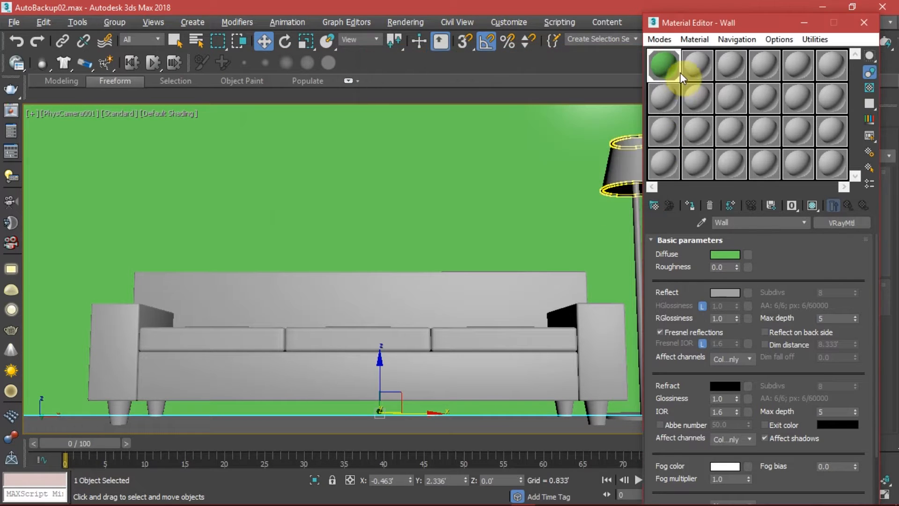
Step: Set the Wall material's reflection glossiness to 0.5 after trying 0.6 and 0.4, comparing them in an enlarged material preview
double_click(664, 73)
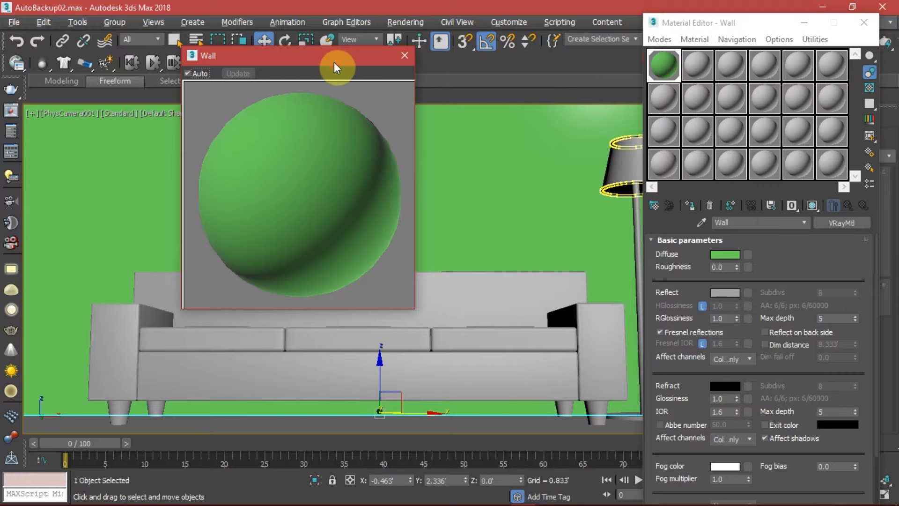
left_click_drag(333, 62, 440, 51)
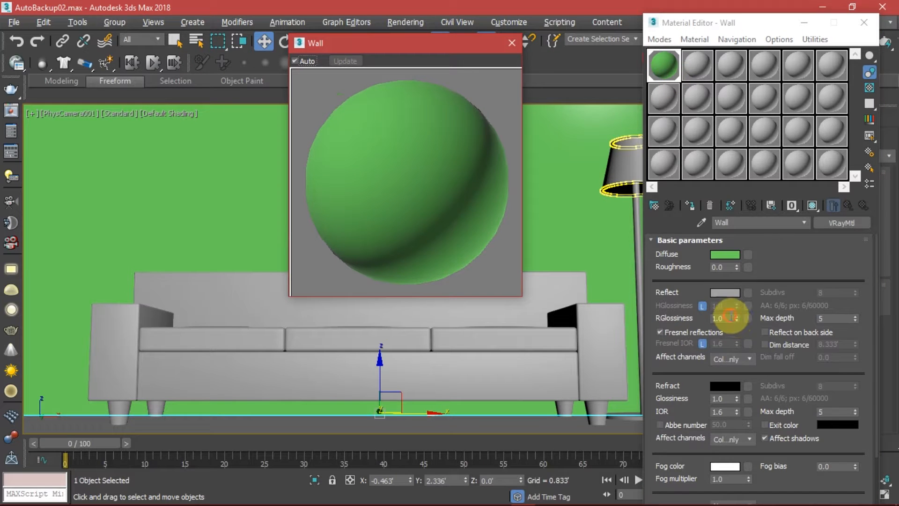
double_click(730, 318)
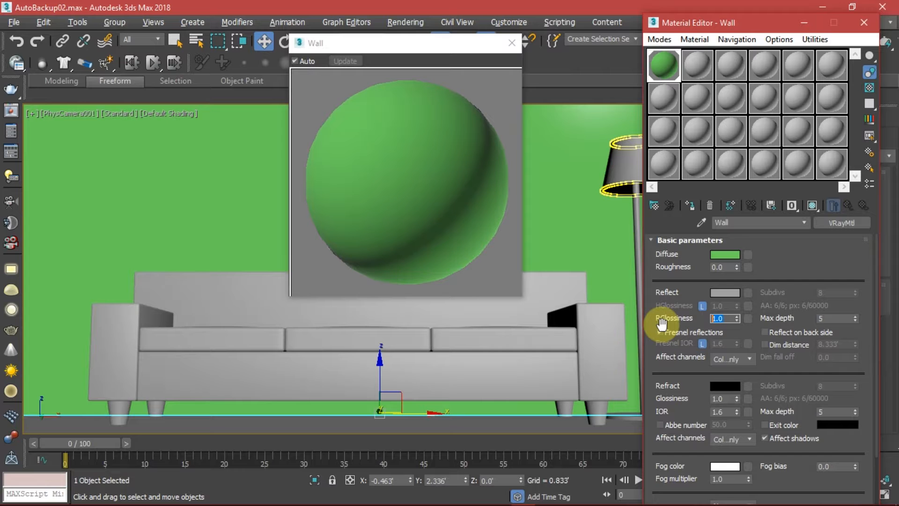
type(".6")
key("Return")
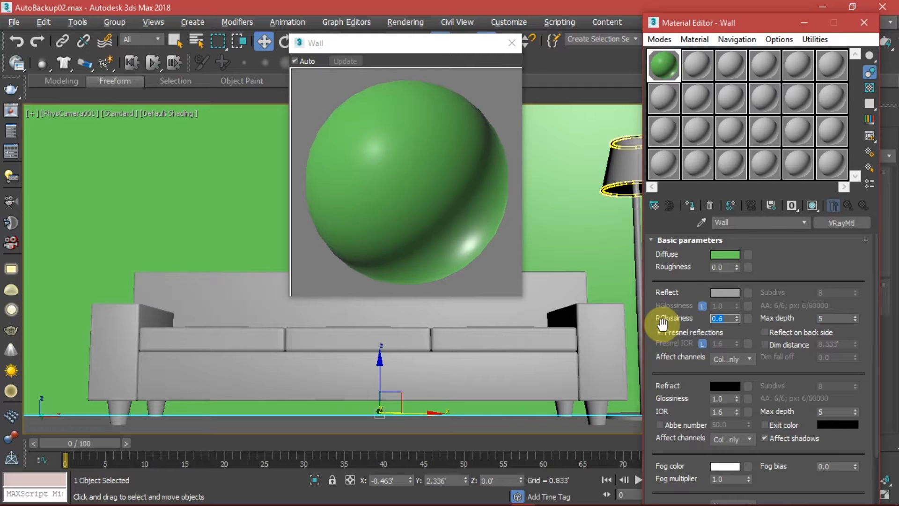
type(".4")
key("Return")
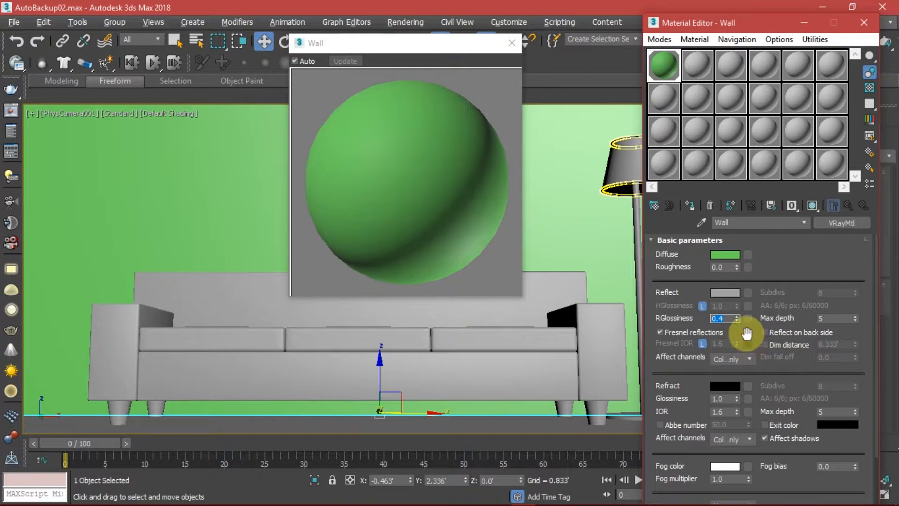
type(".5")
key("Return")
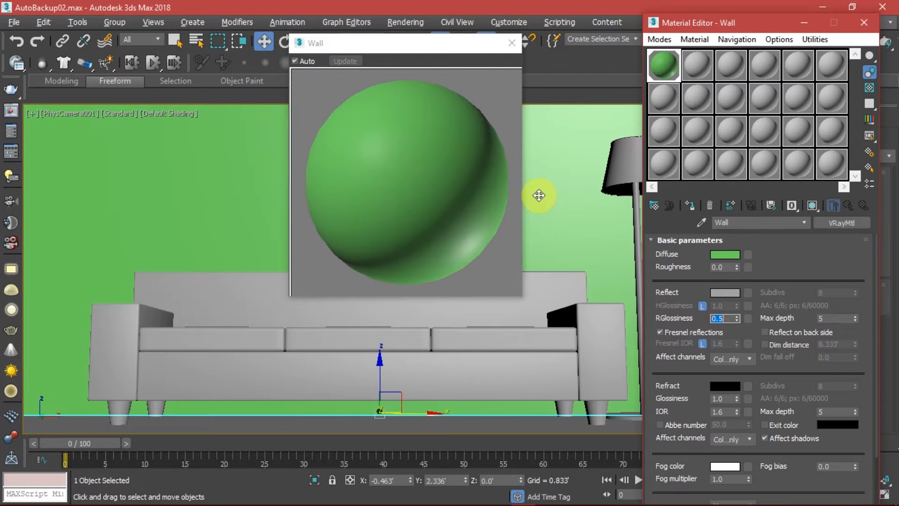
left_click(415, 235)
left_click(512, 43)
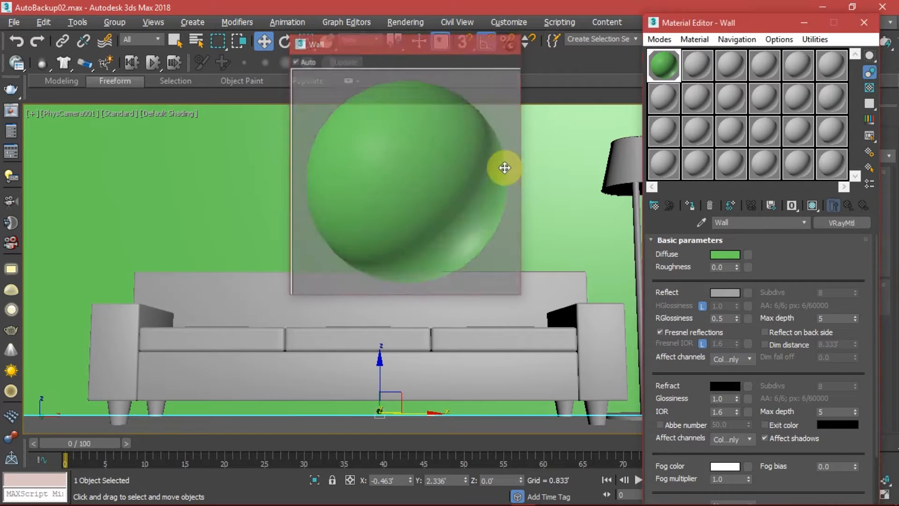
Step: Convert the second sample material to VRayMtl and name it Floor
left_click(702, 66)
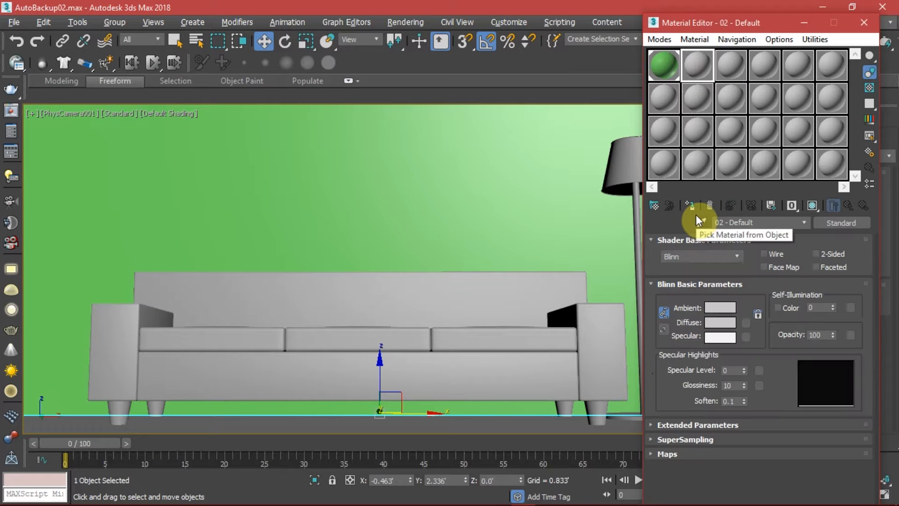
left_click(851, 224)
double_click(417, 409)
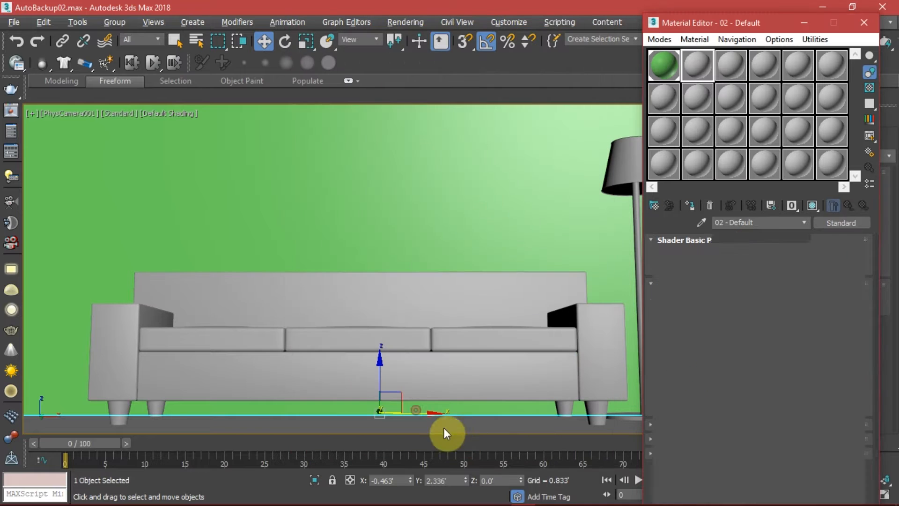
type("Floor")
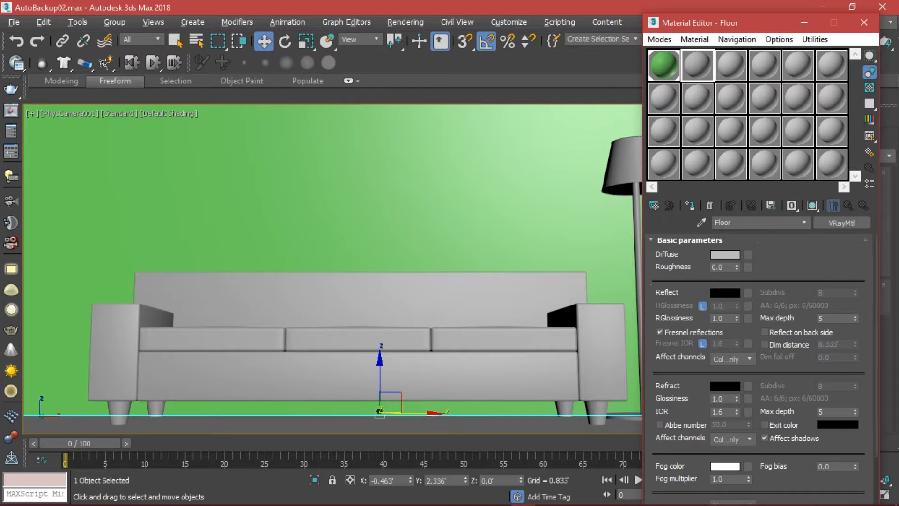
Step: Assign the Floor material to the floor object and enable its shaded display in the viewport
left_click(698, 62)
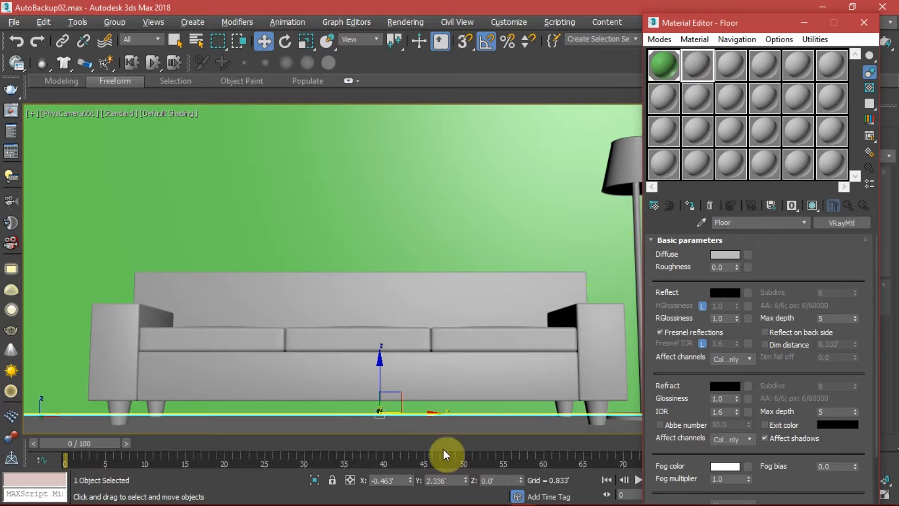
left_click(440, 427)
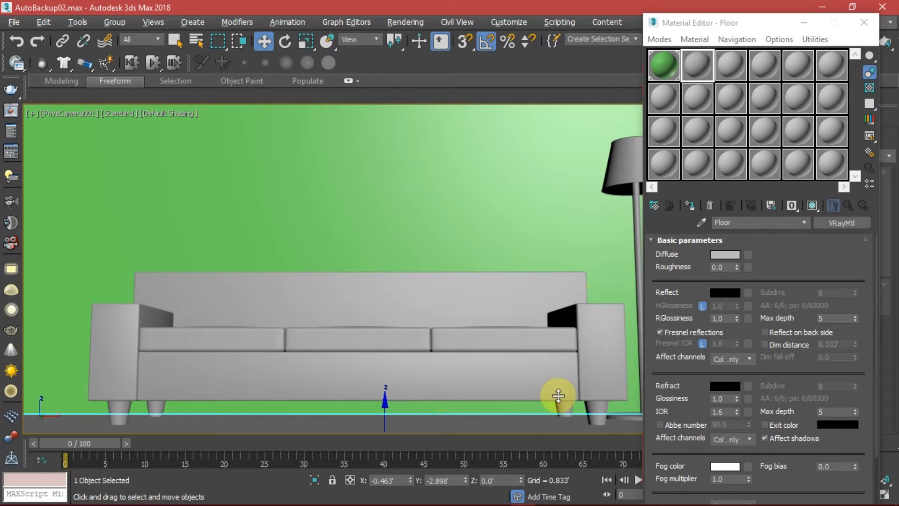
left_click(690, 205)
left_click(812, 205)
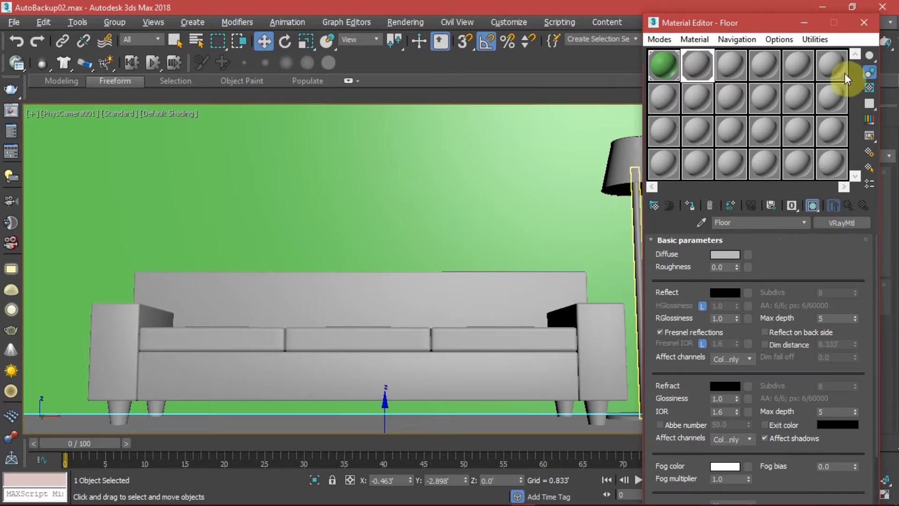
Step: Add a Bitmap map to the Floor material's diffuse channel
middle_click_drag(518, 256, 517, 242)
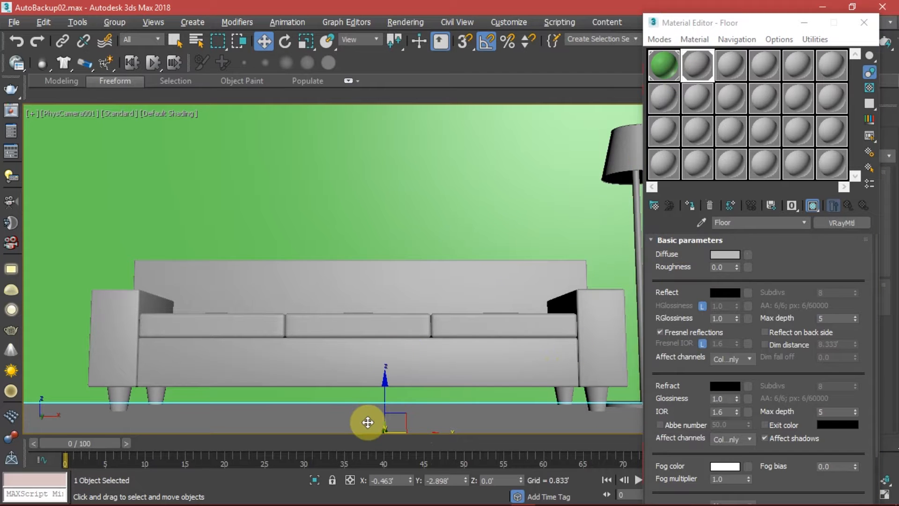
left_click(748, 255)
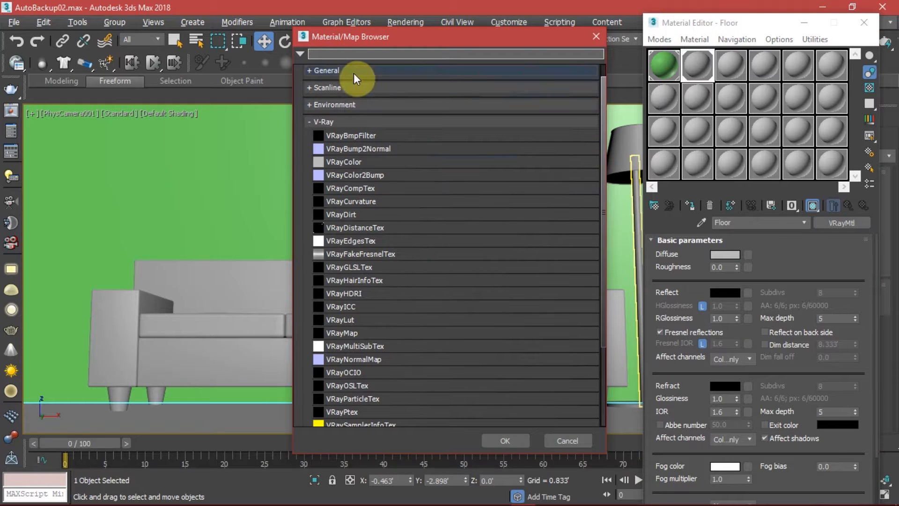
left_click(353, 73)
double_click(351, 83)
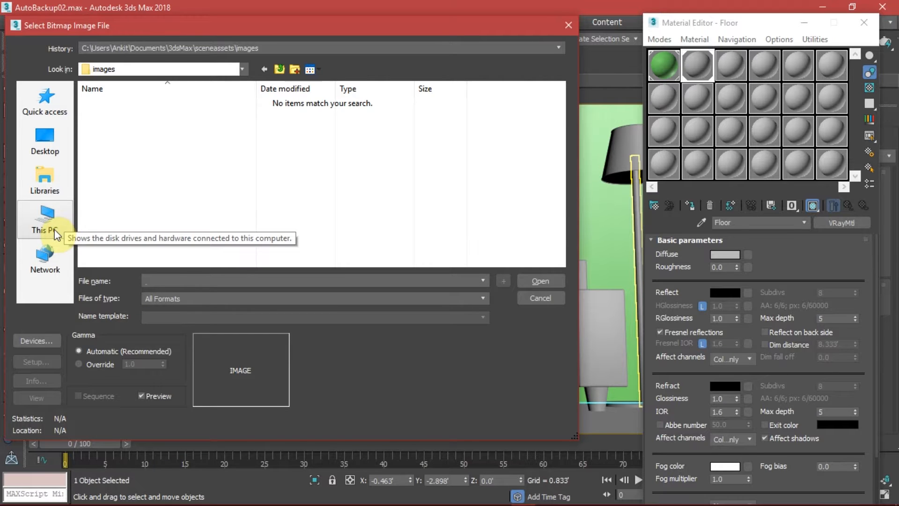
Step: Browse to the Wood texture folder inside V RAY, MATERIALS, vray materials on the TRAINING (F:) drive
left_click(55, 230)
scroll(203, 217, "down", 3)
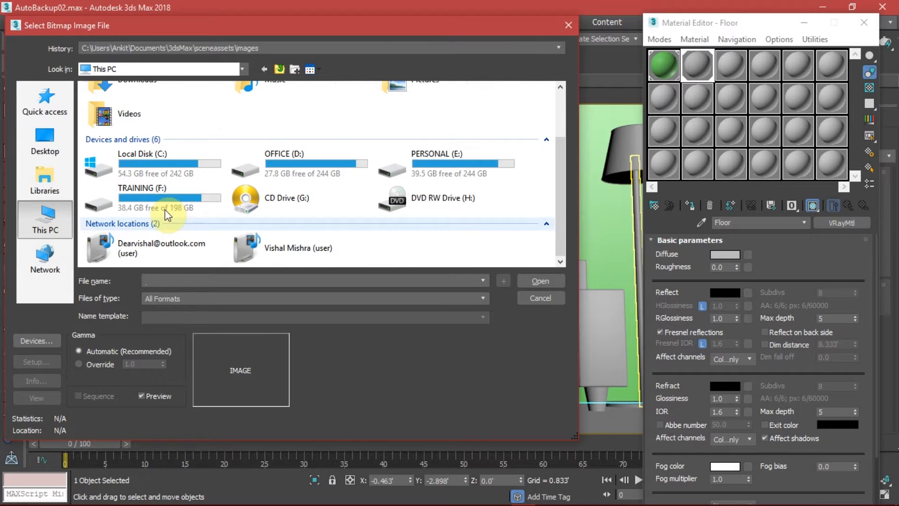
double_click(160, 201)
left_click(248, 181)
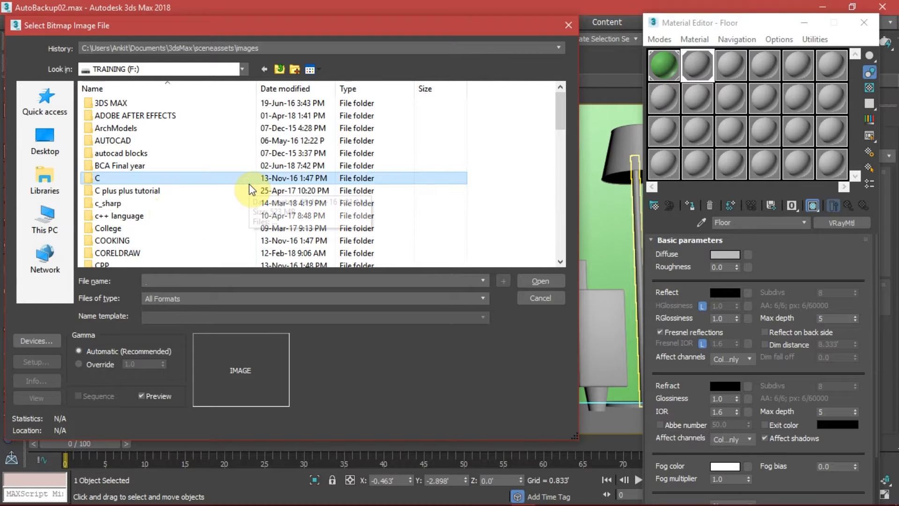
key("v")
key("Return")
key("m")
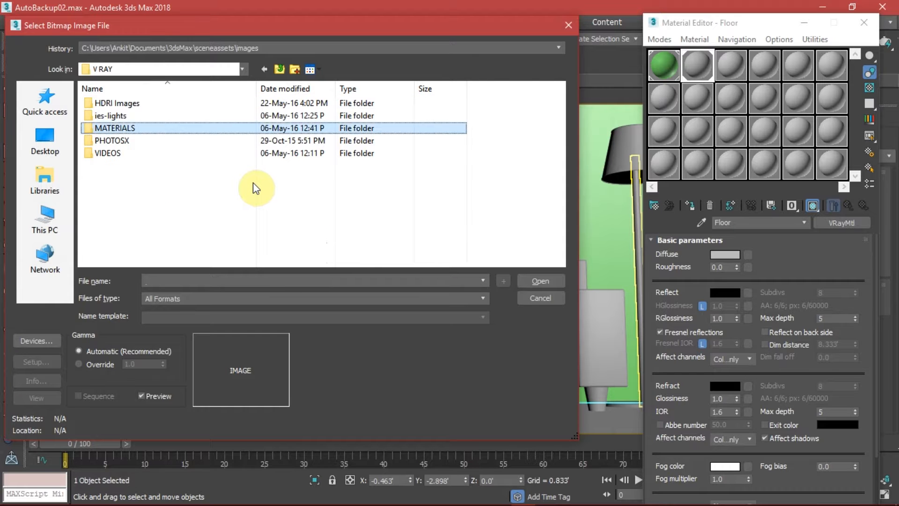
key("Return")
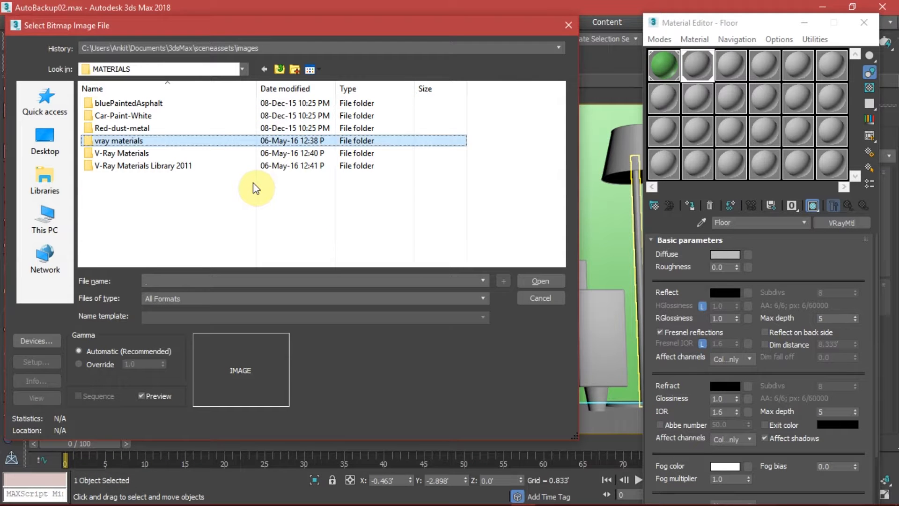
key("v")
key("Return")
key("m")
key("w")
key("Return")
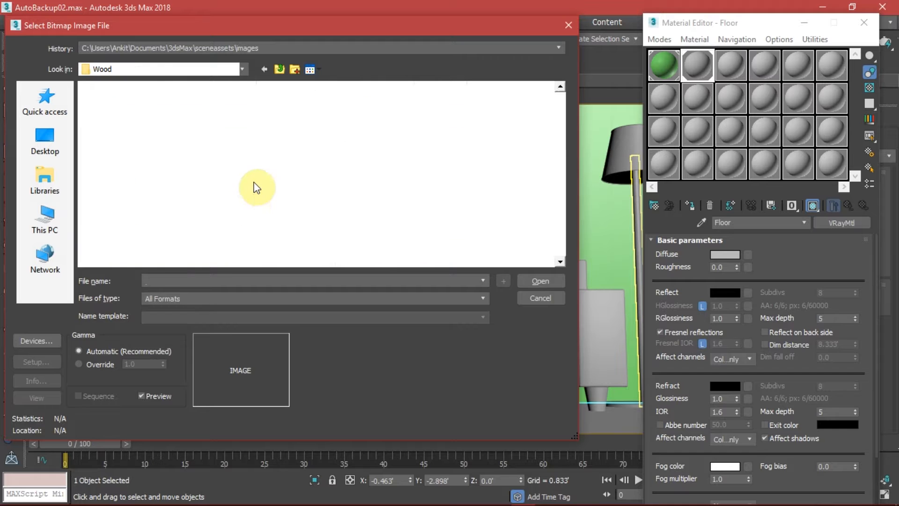
Step: Load 002_bouleau.jpg from the Architectural WoodFloor 01 folder as the diffuse bitmap
double_click(335, 148)
left_click(199, 140)
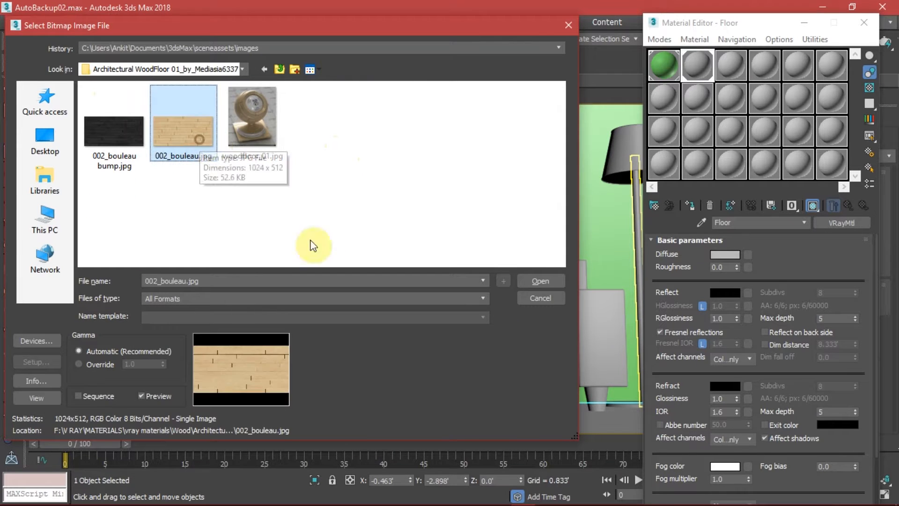
left_click(528, 285)
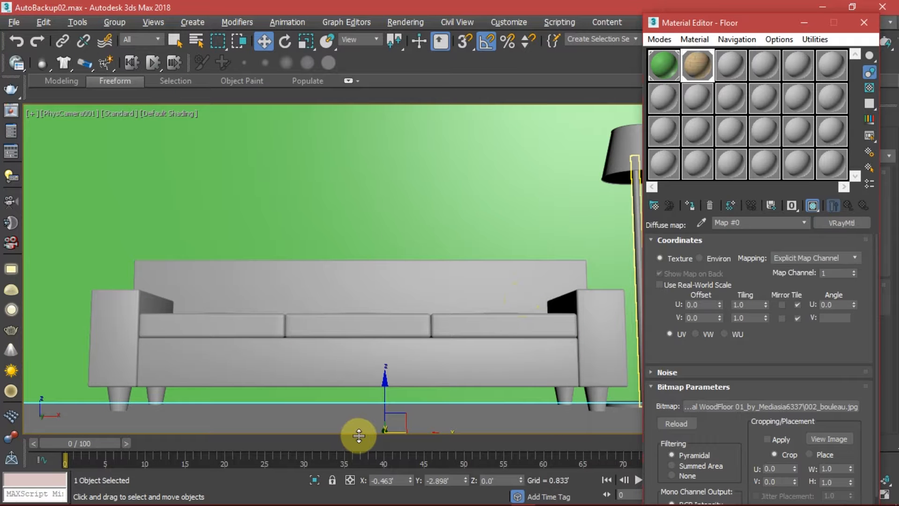
Step: Show the diffuse wood map on the floor in the viewport and set its U and V tiling to 1.5
left_click(814, 205)
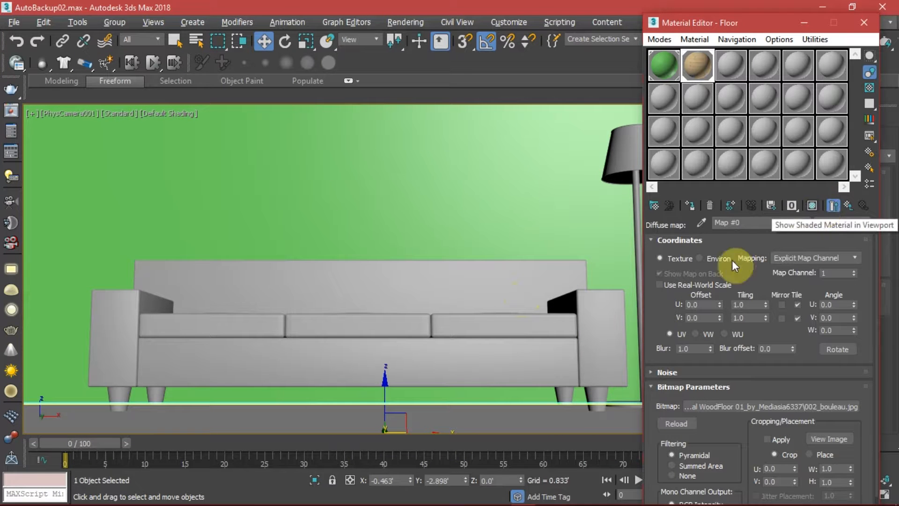
left_click(749, 305)
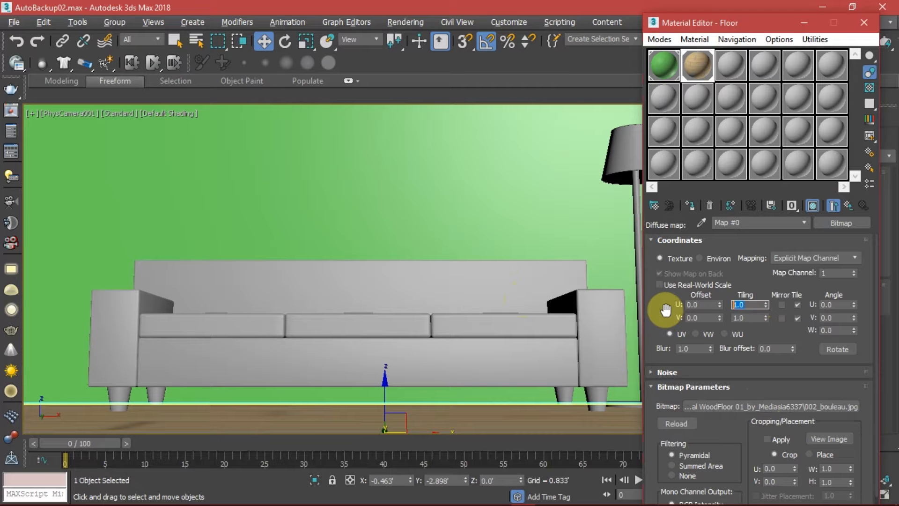
type("1.5")
key("Tab")
type("1.5")
key("Return")
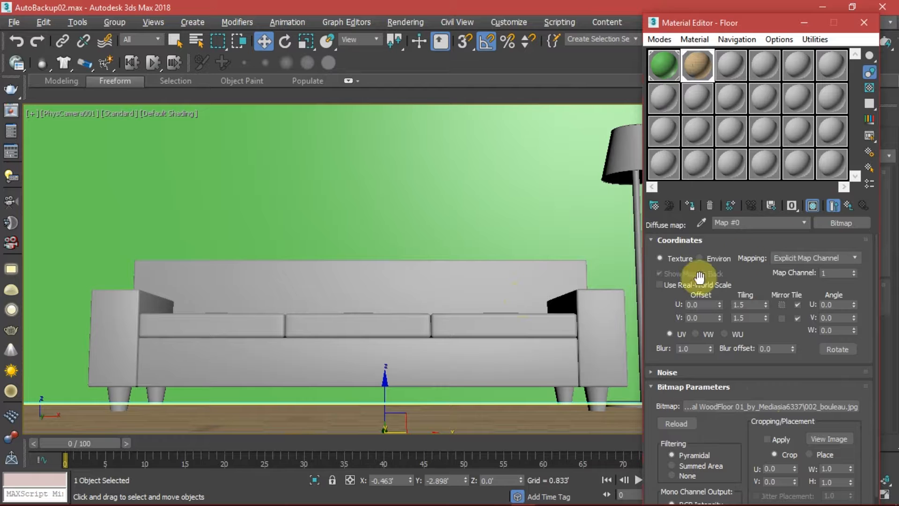
left_click(851, 204)
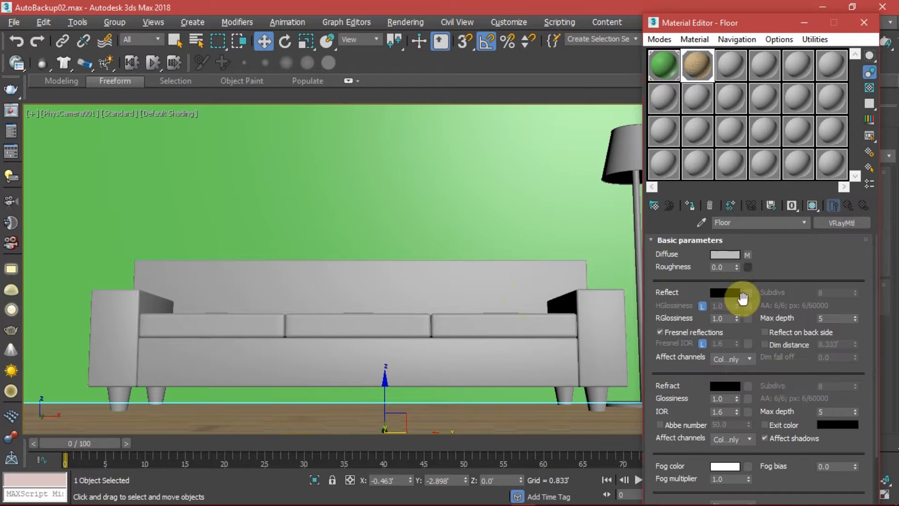
Step: Load 002_bouleau bump.jpg as a bitmap in the Floor material's bump map slot
left_click(736, 241)
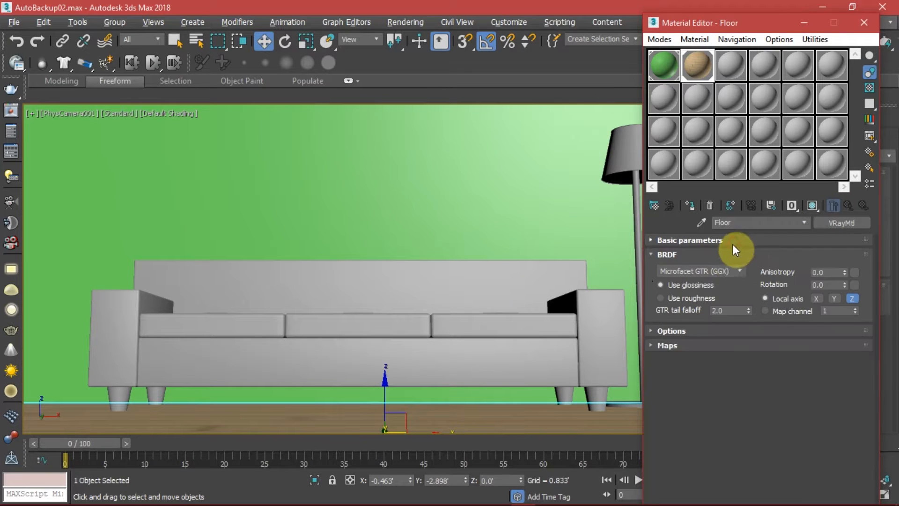
left_click(726, 255)
left_click(700, 283)
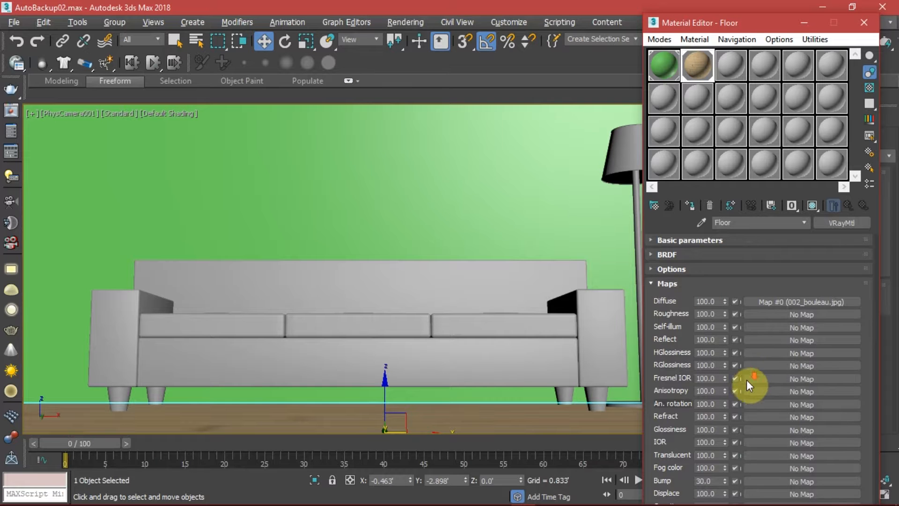
left_click(768, 482)
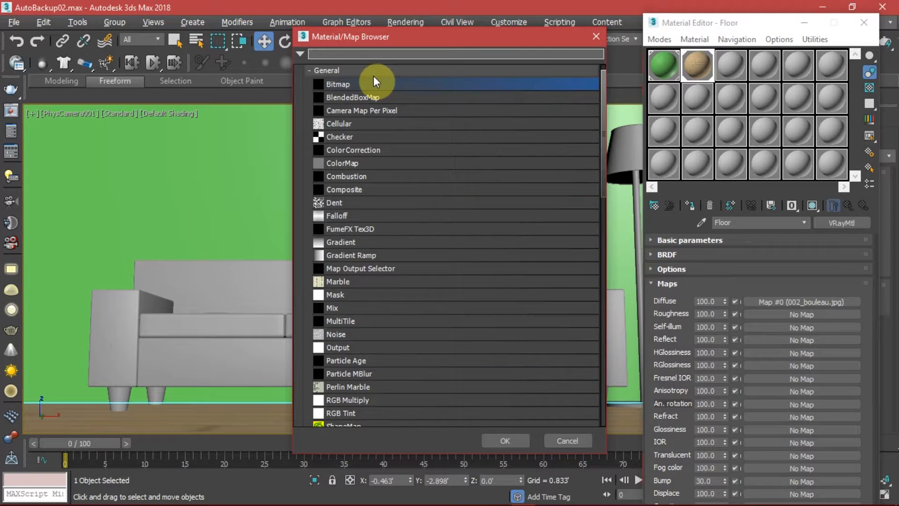
double_click(372, 87)
left_click(123, 131)
left_click(544, 286)
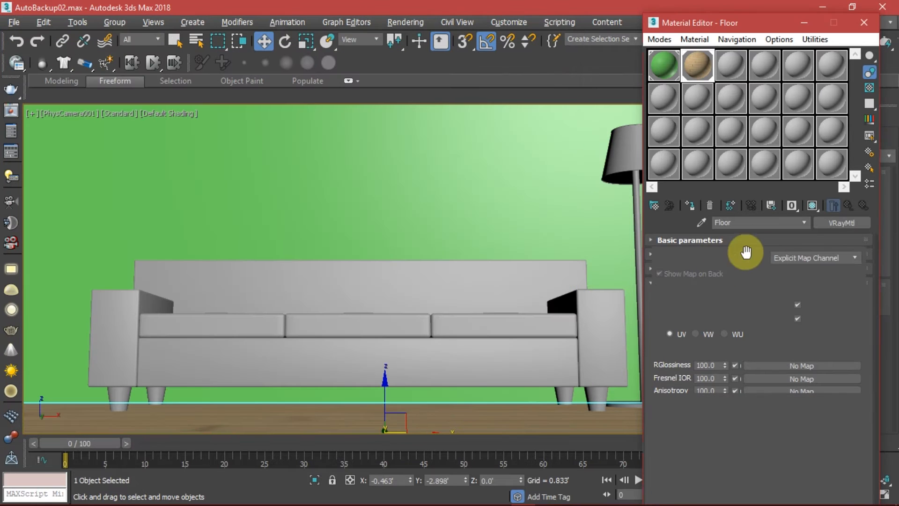
Step: Set the bump map's U and V tiling to 1.5 and return to the Floor material's settings
left_click_drag(751, 306, 643, 306)
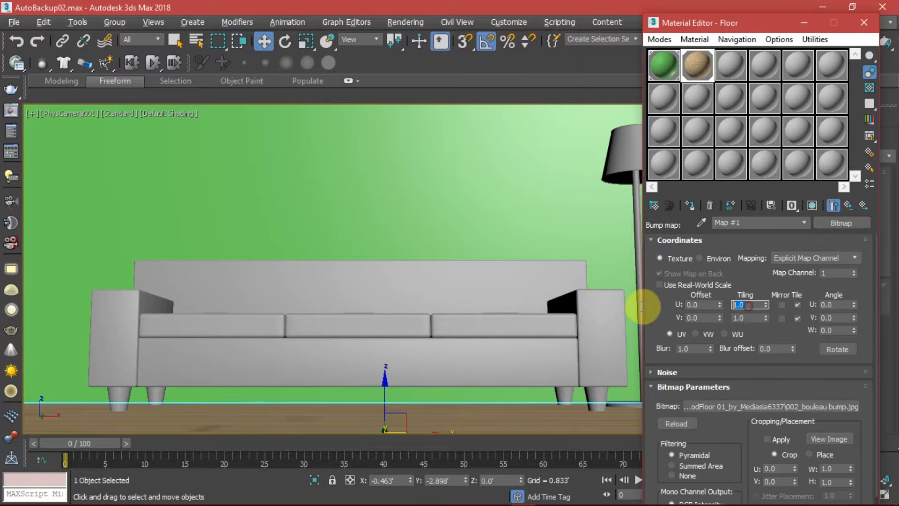
type("1.5")
key("Tab")
type("1.5")
left_click_drag(750, 318, 641, 303)
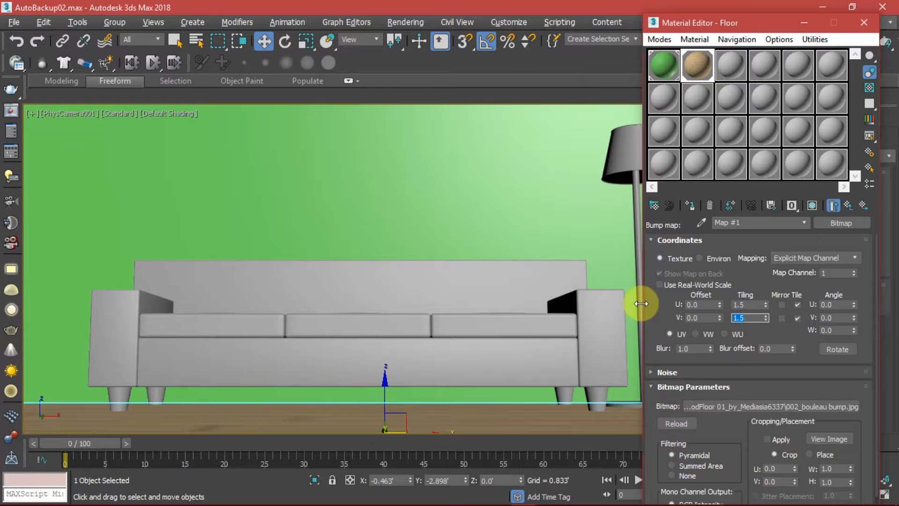
left_click(847, 206)
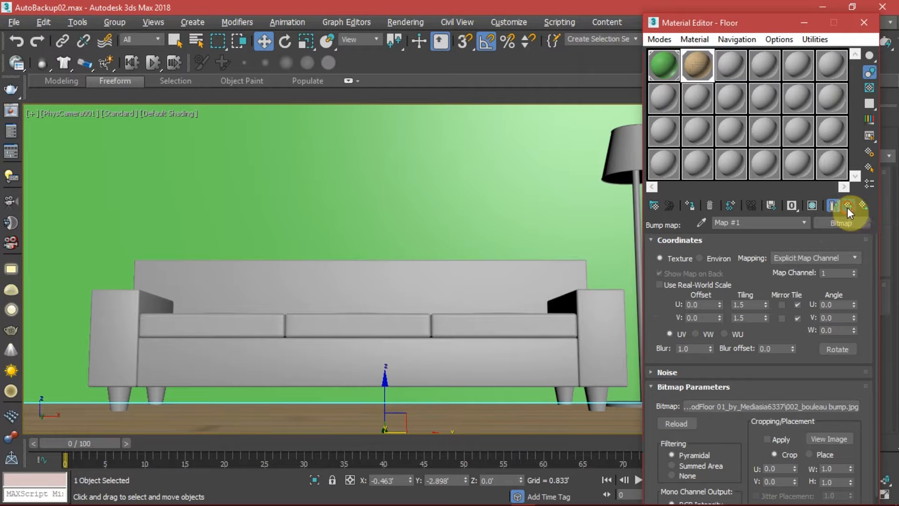
Step: Set the Floor material's bump amount to 100 while viewing its sample in an enlarged preview
left_click(697, 65)
double_click(697, 65)
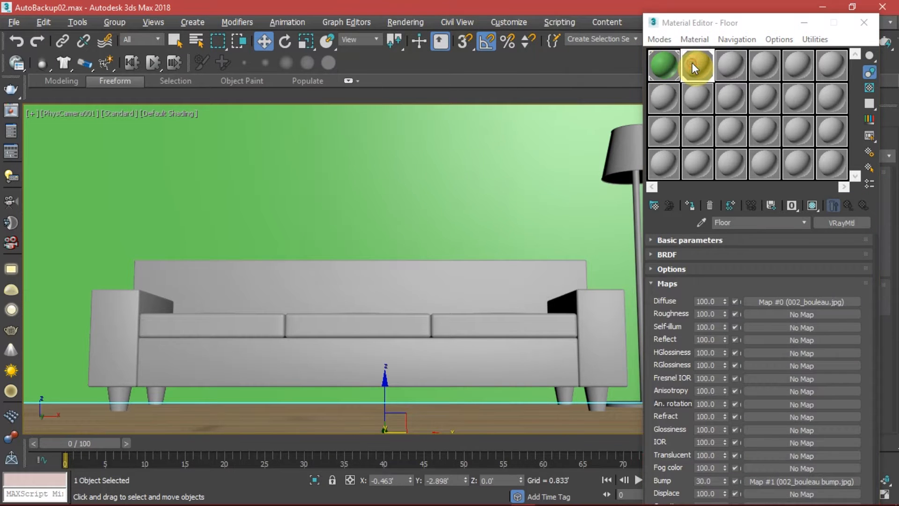
left_click_drag(442, 40, 494, 44)
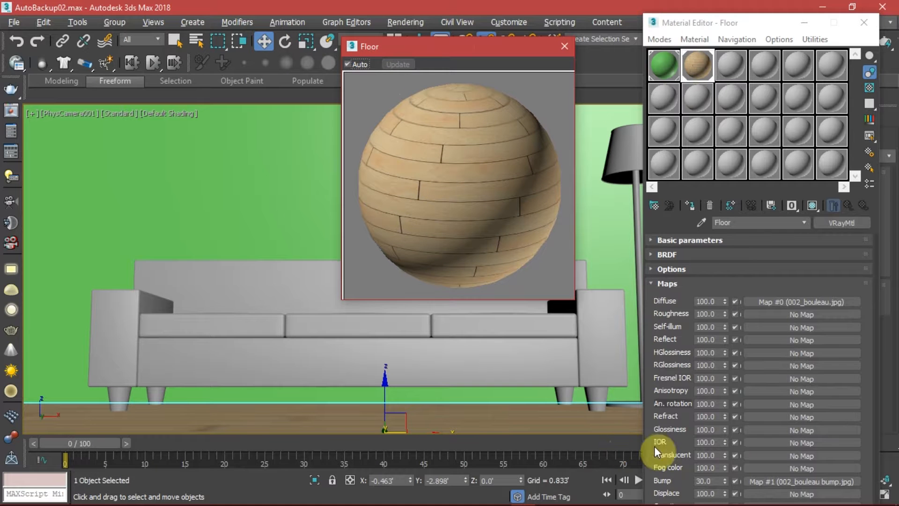
double_click(707, 481)
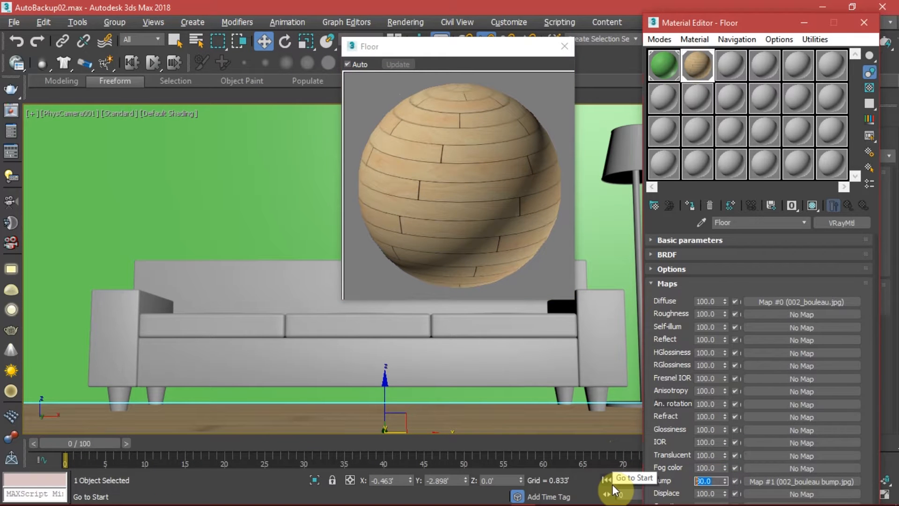
type("100")
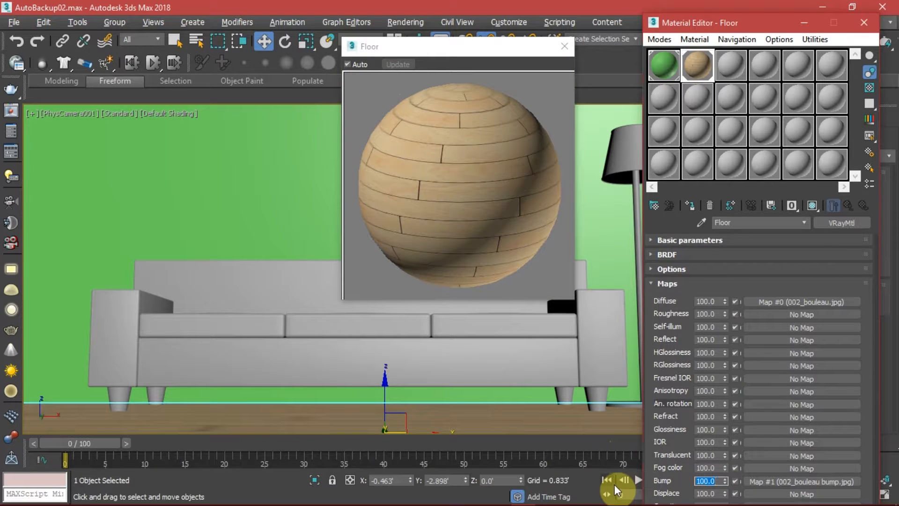
left_click(530, 294)
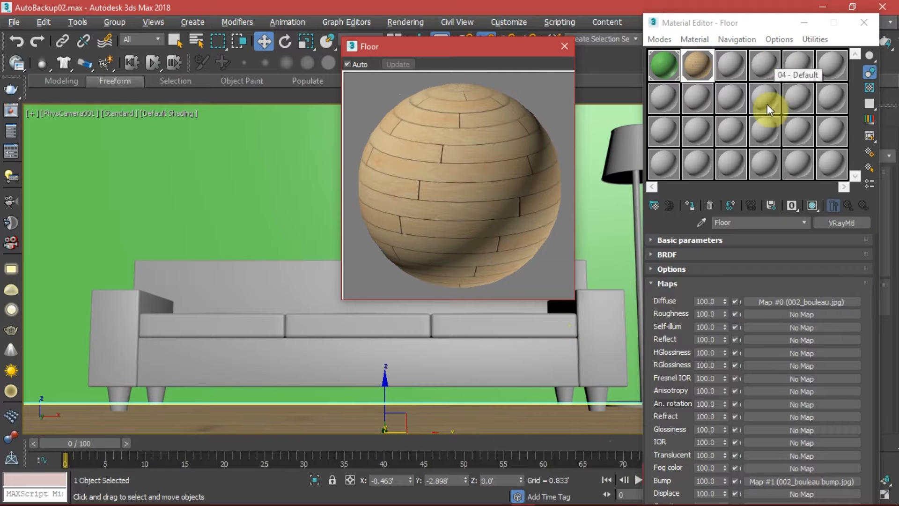
Step: Set the Floor material's reflection colour to grey with a value of 159
left_click(681, 242)
scroll(678, 245, "down", 1)
scroll(804, 276, "up", 1)
left_click(723, 293)
left_click_drag(493, 131, 493, 146)
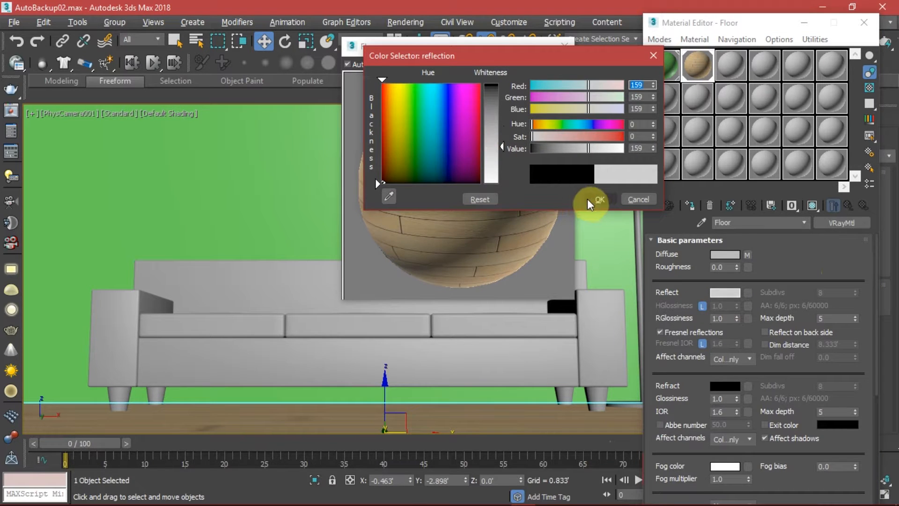
left_click(593, 199)
Step: Turn on the checkered sample background, set the Floor material's reflection glossiness to 0.55, and close the enlarged preview
left_click(766, 39)
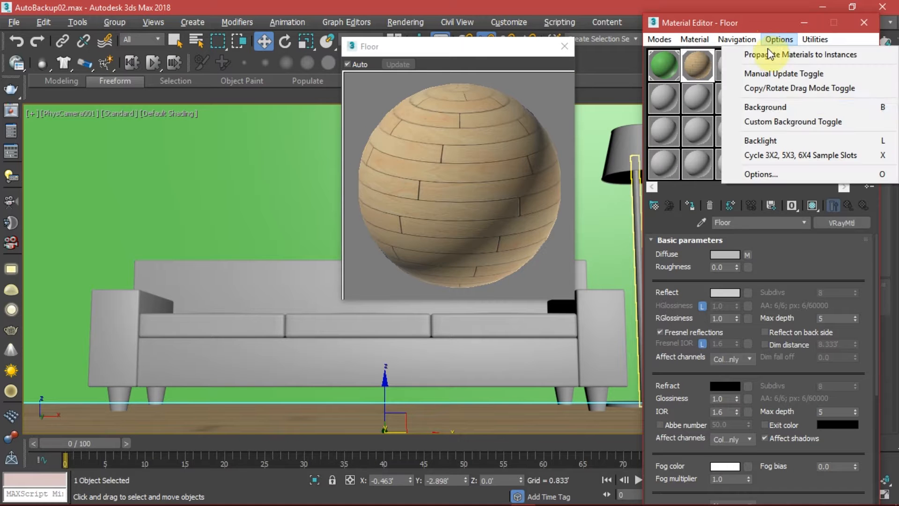
left_click(785, 108)
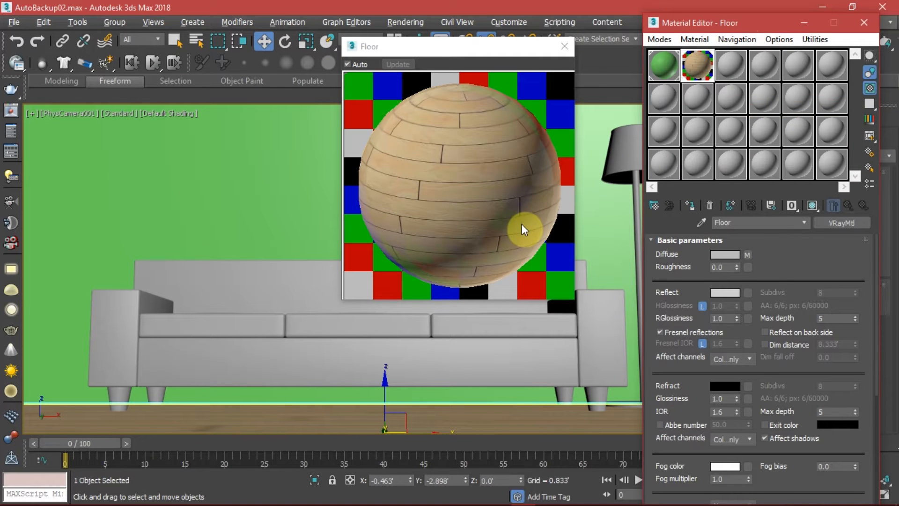
double_click(726, 319)
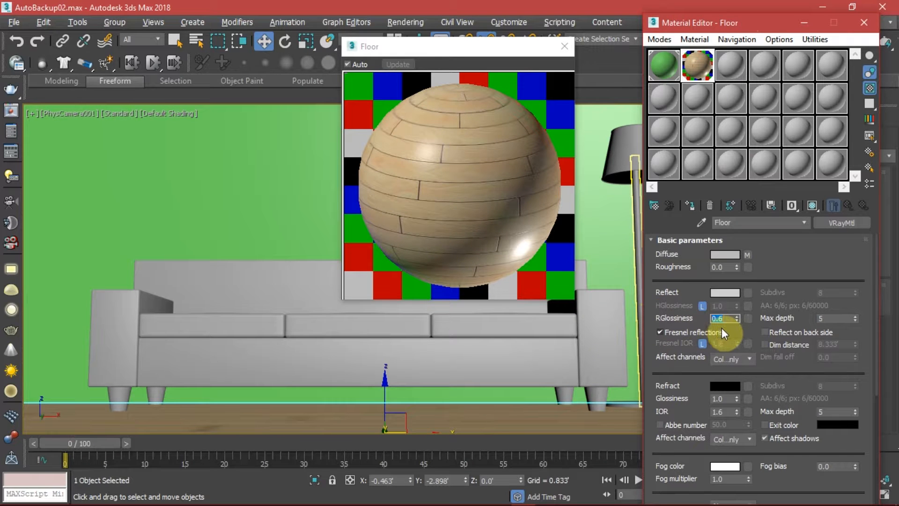
type("0.55")
key("Return")
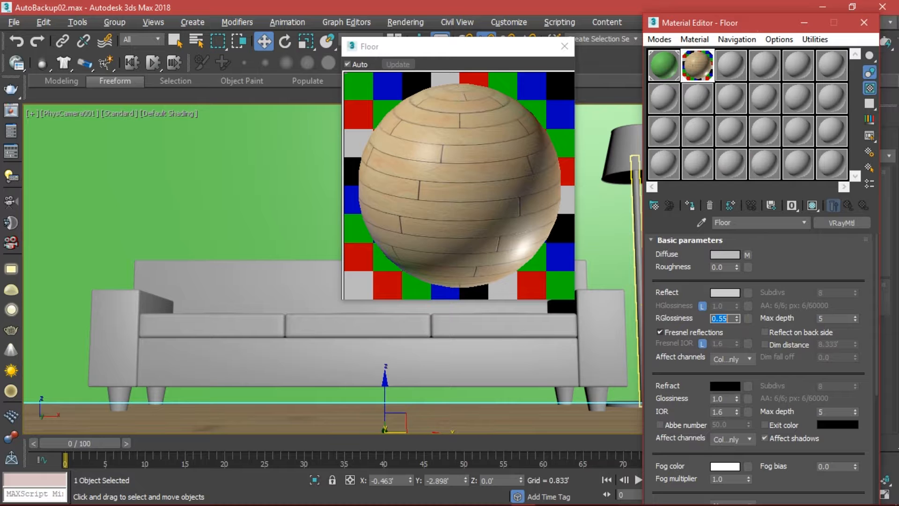
left_click(487, 185)
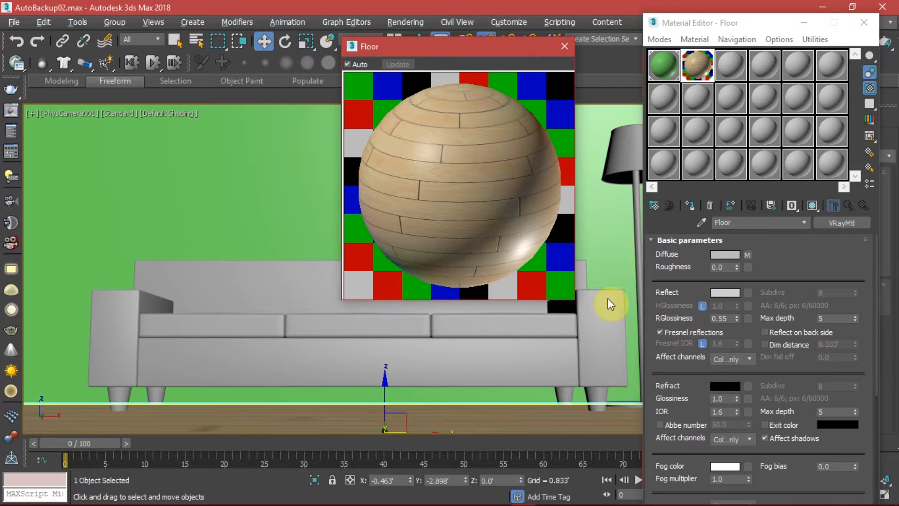
left_click(565, 49)
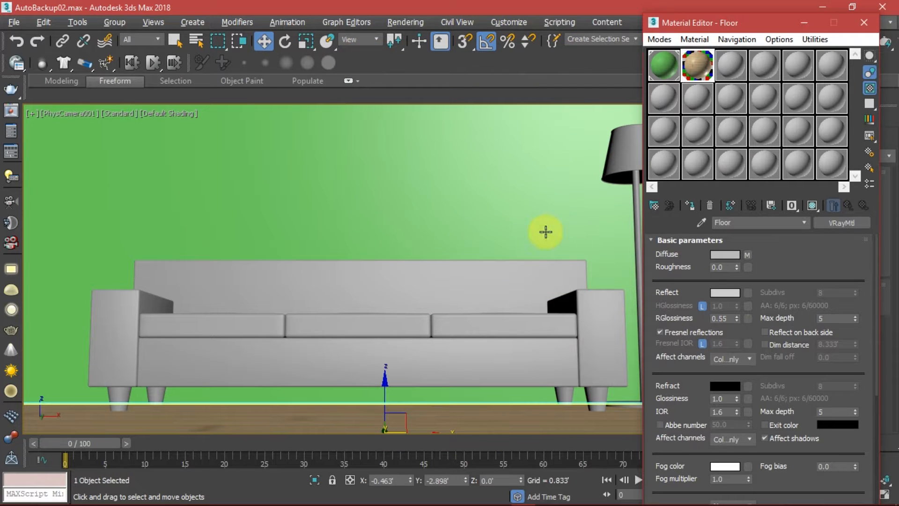
Step: Assign the unused third sample material to the sofa group
left_click(517, 398)
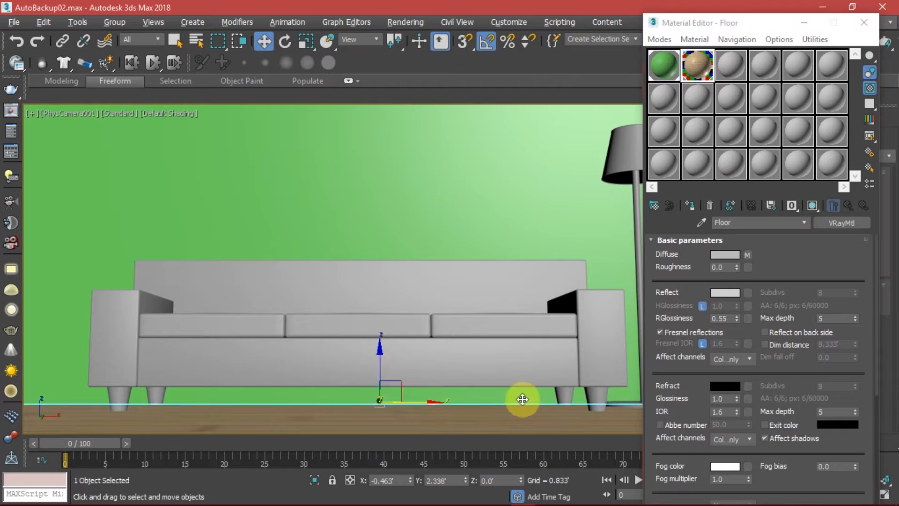
left_click(470, 345)
left_click(727, 65)
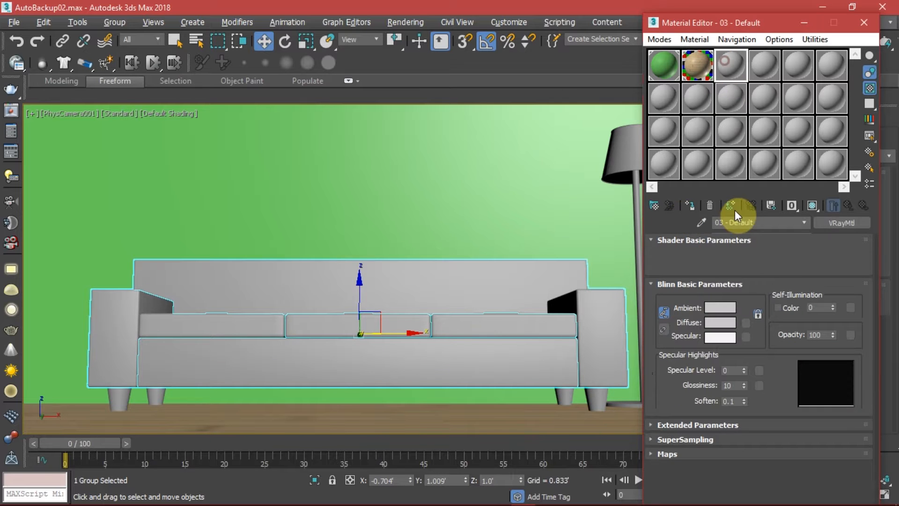
left_click(689, 205)
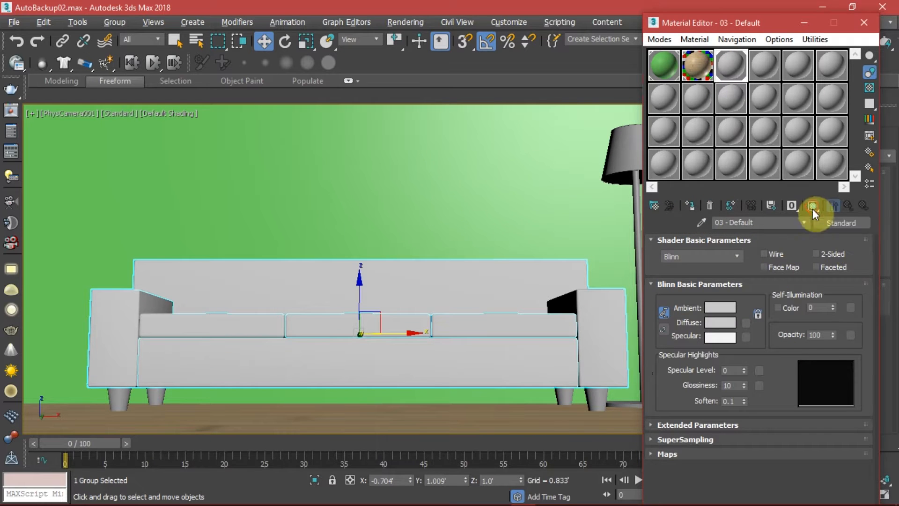
Step: Change the sofa material's type from Standard to VRayMtl
left_click(838, 225)
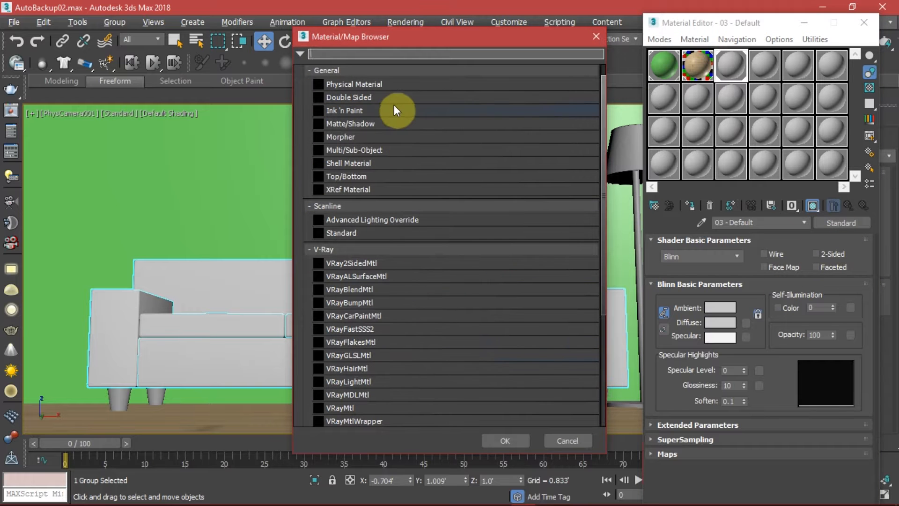
left_click(404, 150)
scroll(409, 280, "down", 1)
left_click(354, 391)
left_click(506, 441)
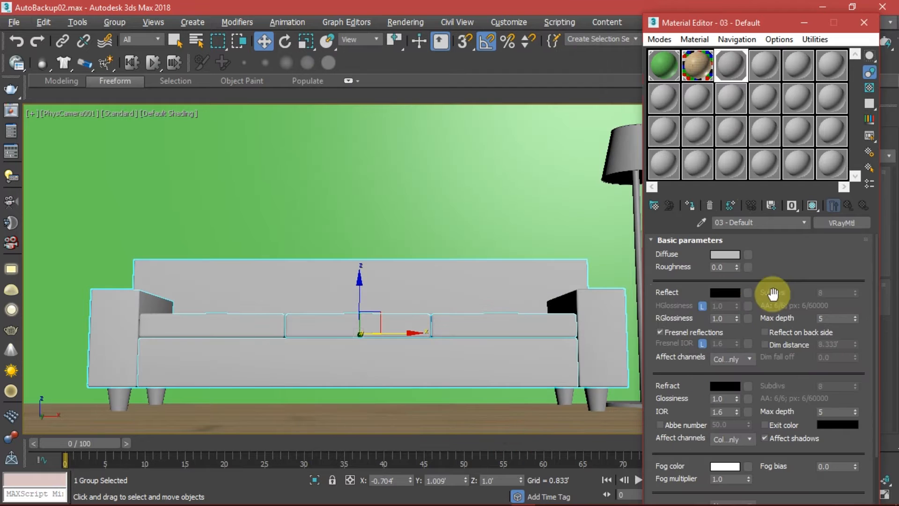
Step: Add a Bitmap map to the sofa material's diffuse and browse to the Cloth folder in vray materials
left_click(748, 255)
left_click_drag(382, 42, 505, 42)
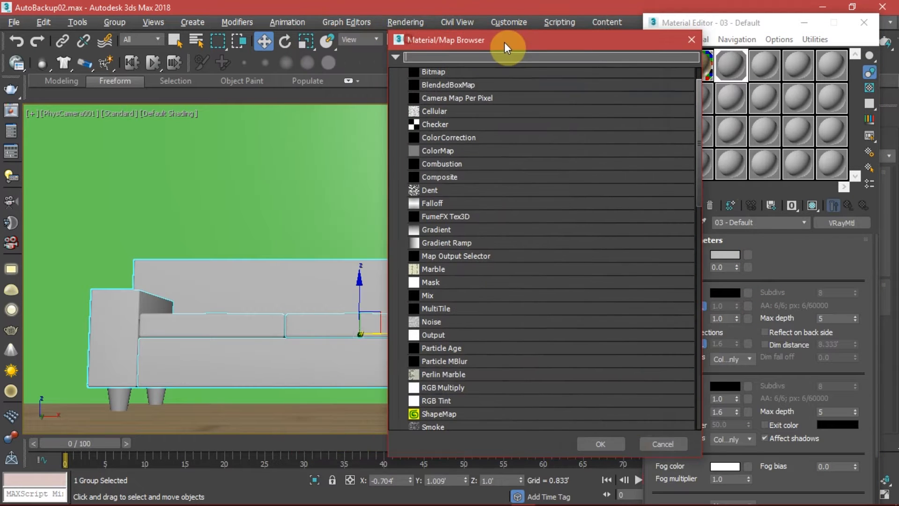
double_click(465, 72)
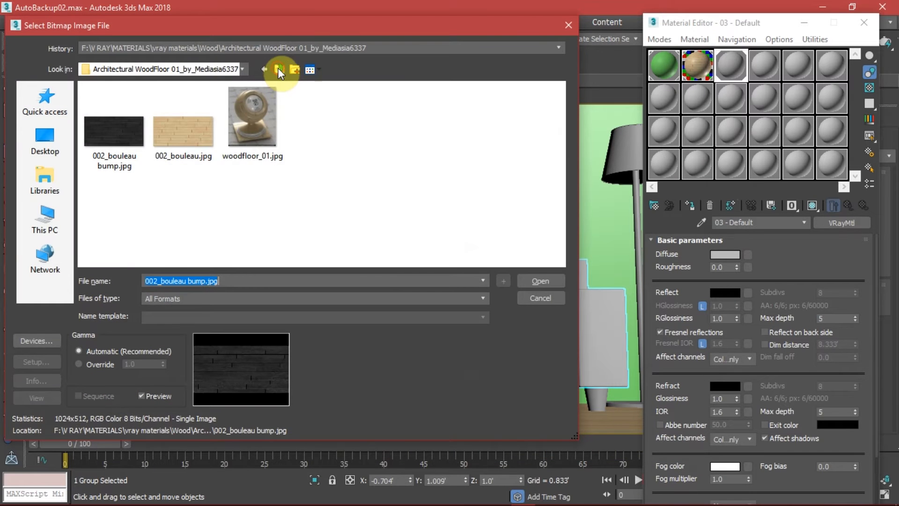
double_click(279, 70)
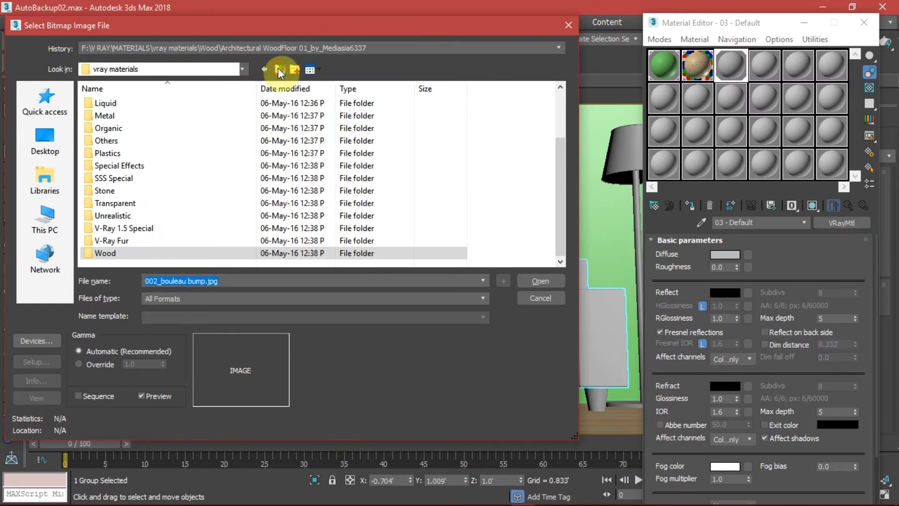
scroll(117, 126, "up", 2)
double_click(134, 127)
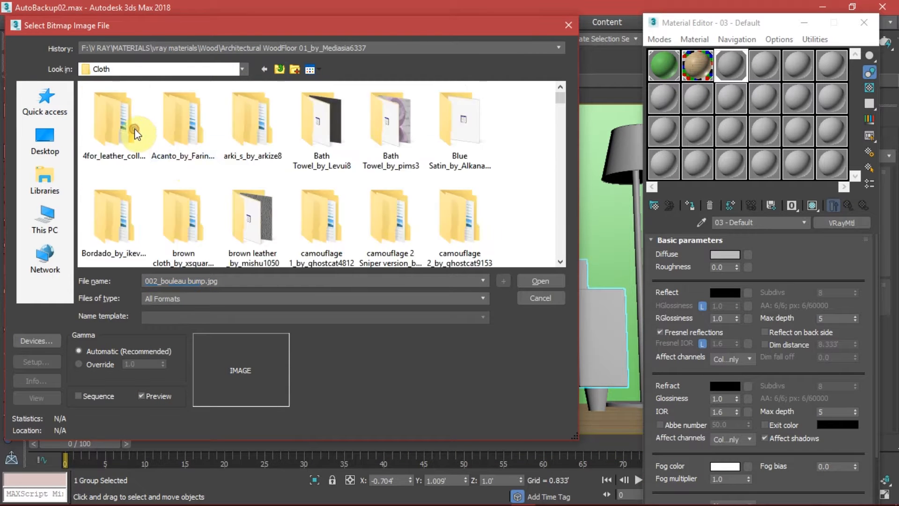
Step: Load leather.jpg from the Furniture leather folder's Vray_leather subfolder as the diffuse bitmap and return to the sofa material's settings
scroll(193, 139, "down", 3)
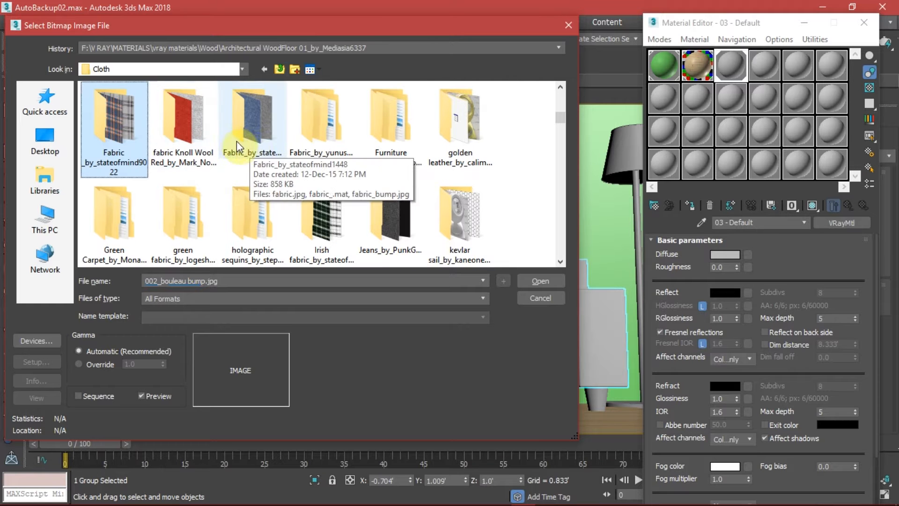
double_click(387, 142)
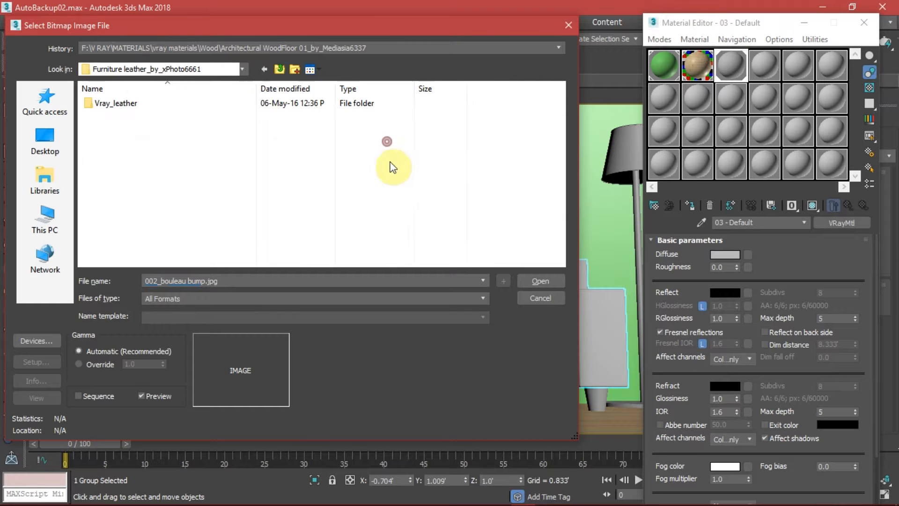
double_click(108, 103)
left_click(127, 107)
double_click(127, 107)
double_click(126, 137)
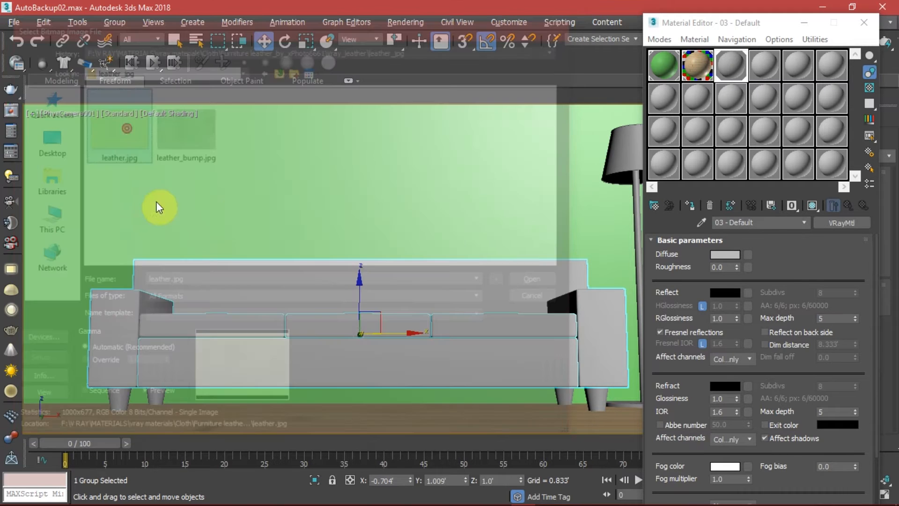
left_click(847, 205)
Step: Load leather_bump.jpg as a Bitmap in the sofa material's bump map slot
left_click(752, 240)
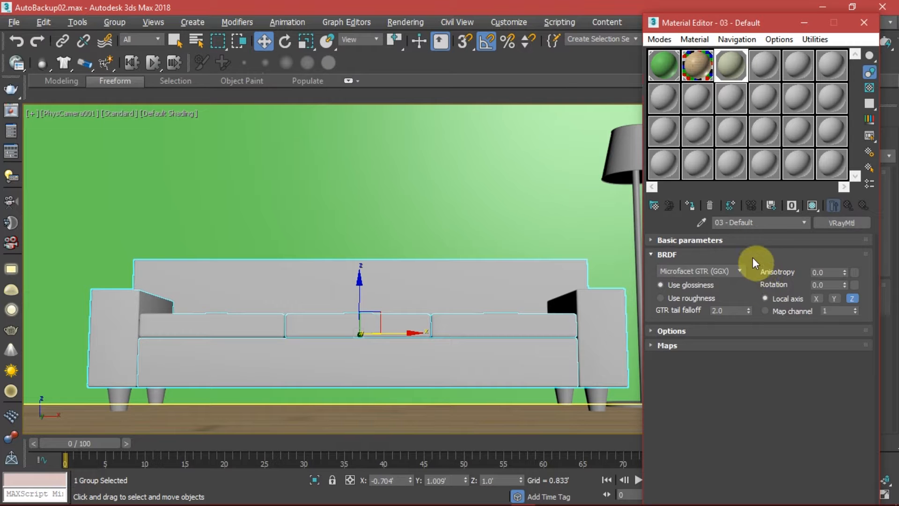
left_click(751, 256)
left_click(747, 284)
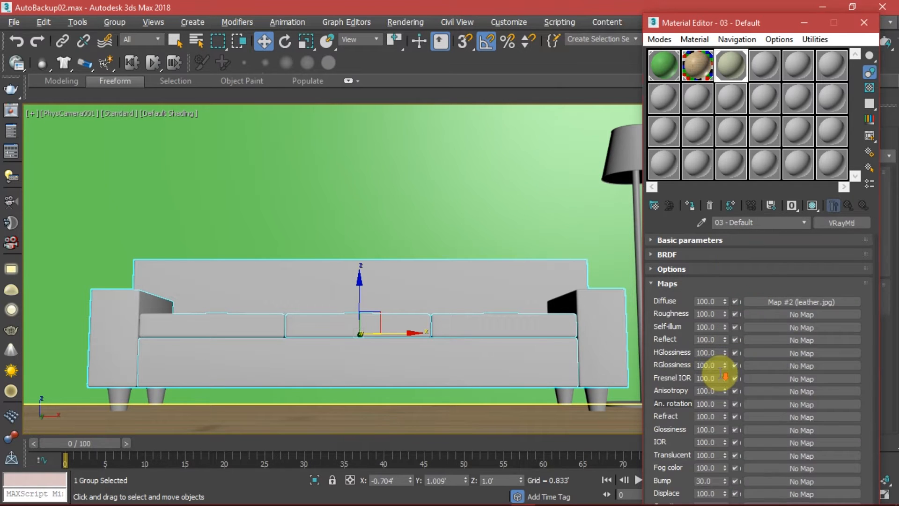
left_click(767, 481)
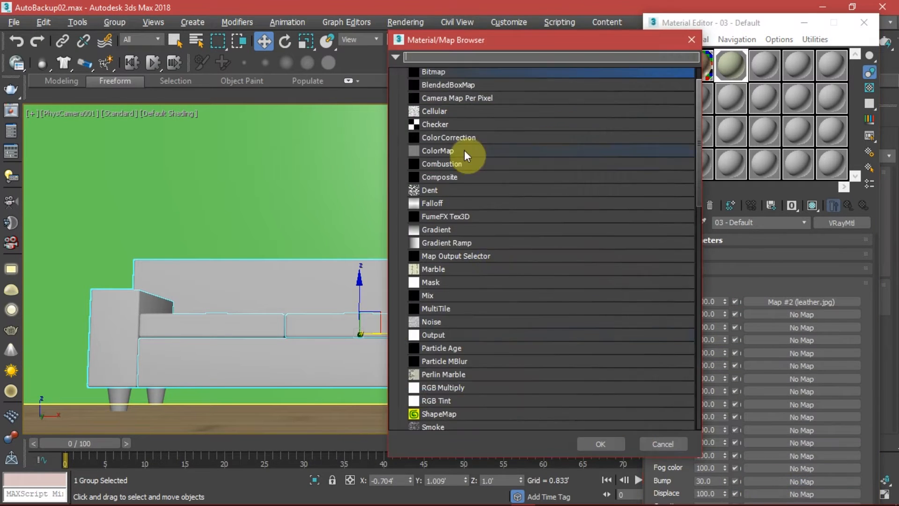
double_click(470, 74)
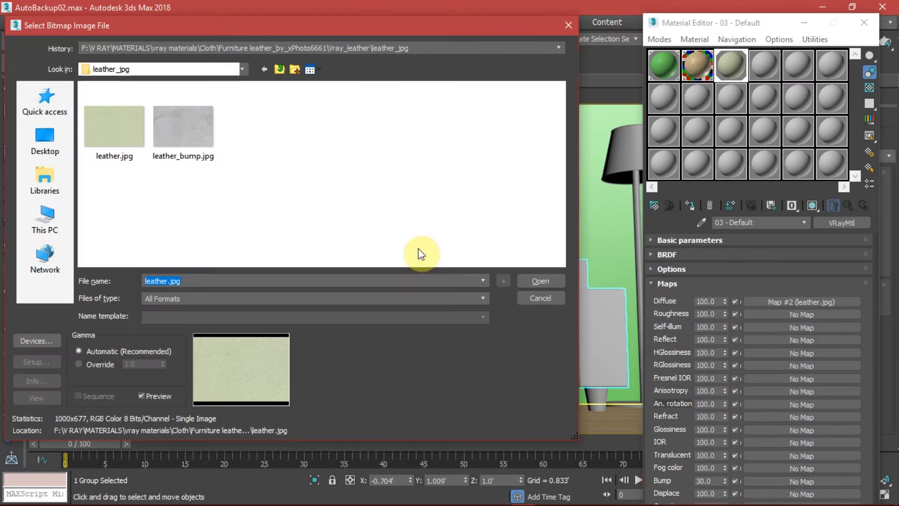
double_click(175, 135)
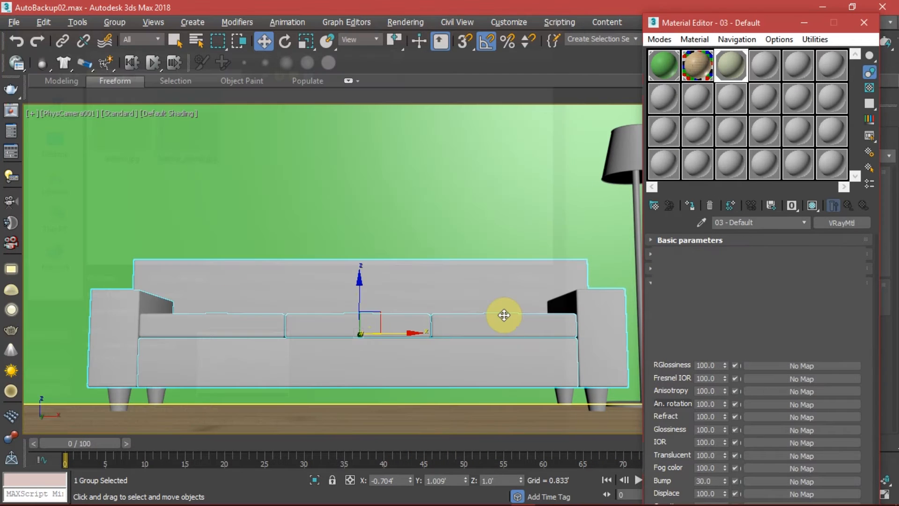
Step: Show the sofa material's sample in an enlarged preview and set its bump amount to 10
double_click(743, 61)
left_click_drag(473, 42, 439, 66)
left_click(833, 206)
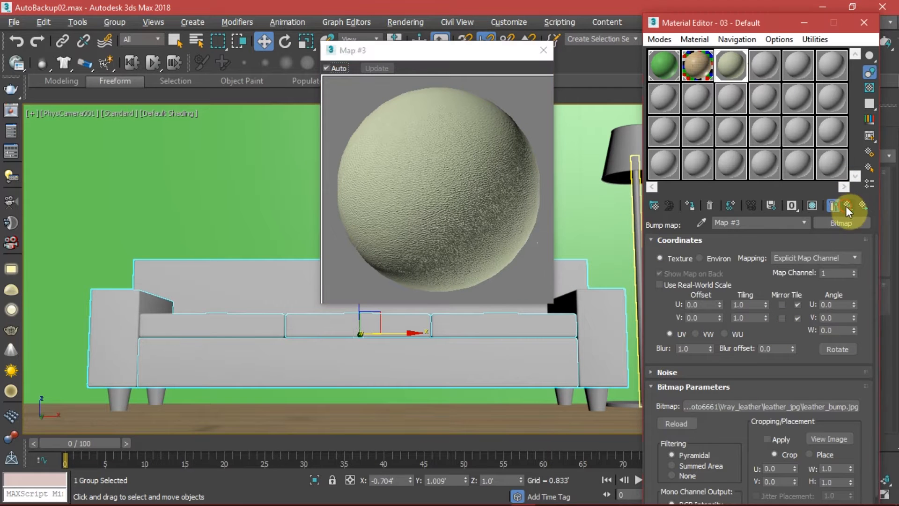
double_click(706, 481)
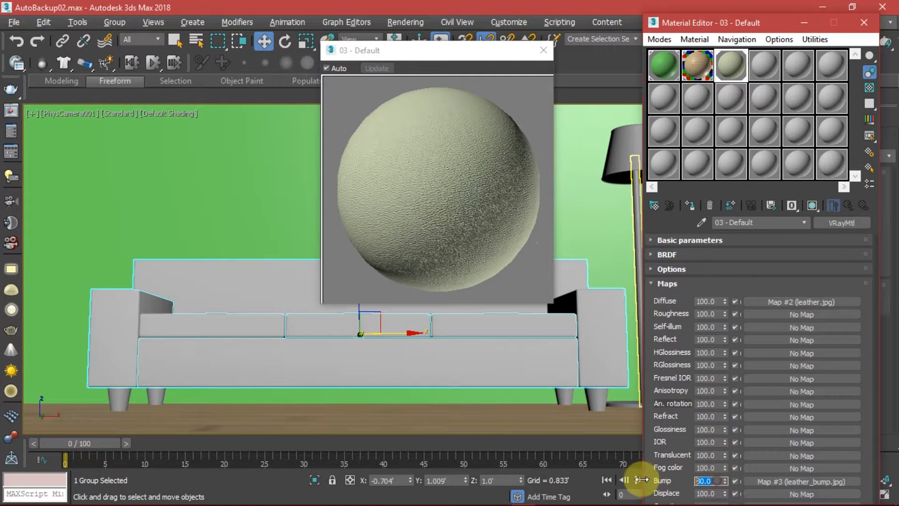
type("10")
key("Return")
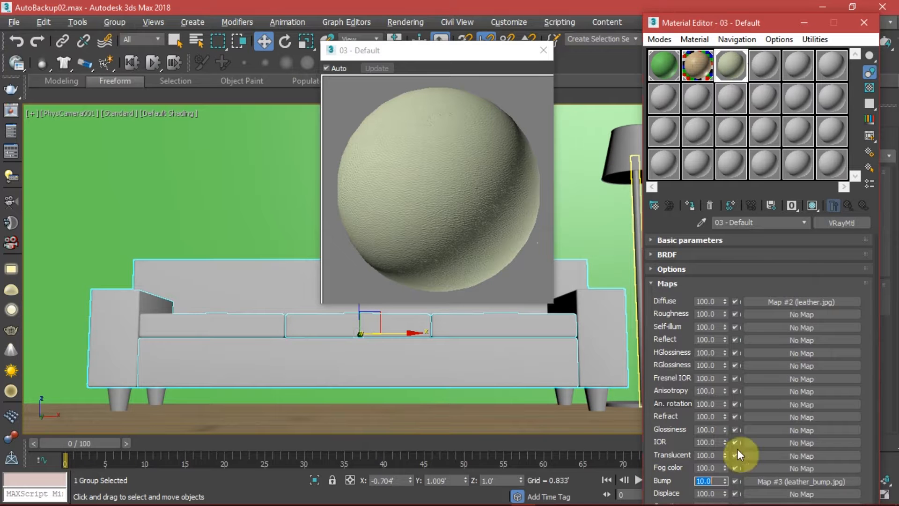
Step: Return to the sofa material's basic parameters and turn on the checkered background for its sample
left_click(692, 283)
left_click(701, 240)
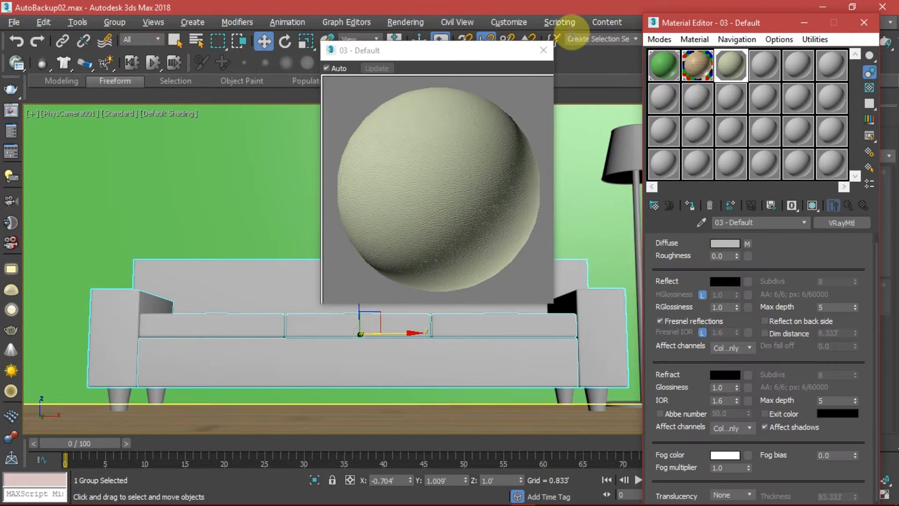
left_click(777, 41)
left_click(779, 104)
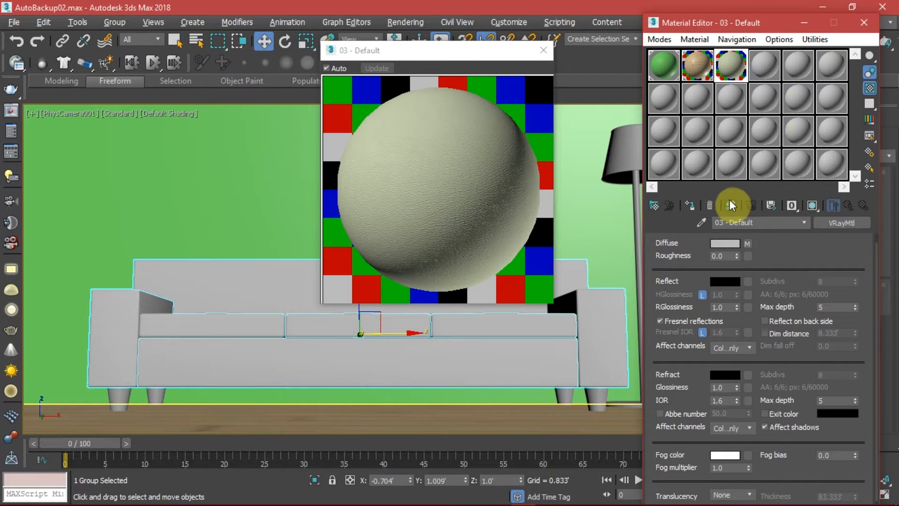
Step: Set the sofa material's reflection colour to grey with a value of 104 and its reflection glossiness to 0.5
left_click_drag(823, 261, 821, 229)
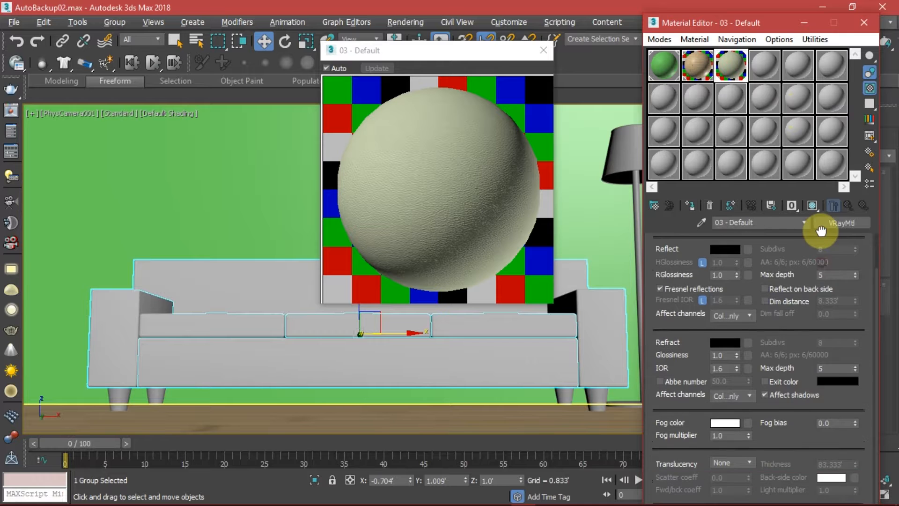
scroll(828, 284, "up", 2)
left_click(726, 294)
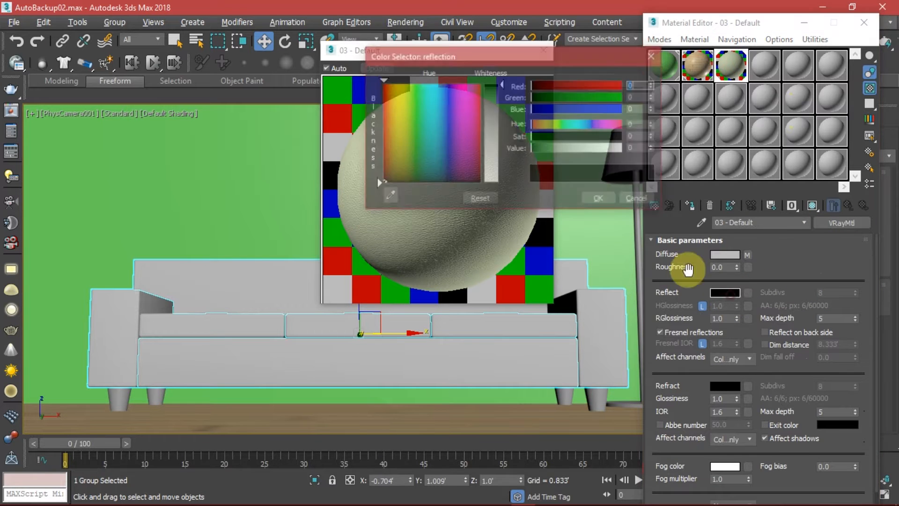
left_click(504, 124)
left_click(596, 200)
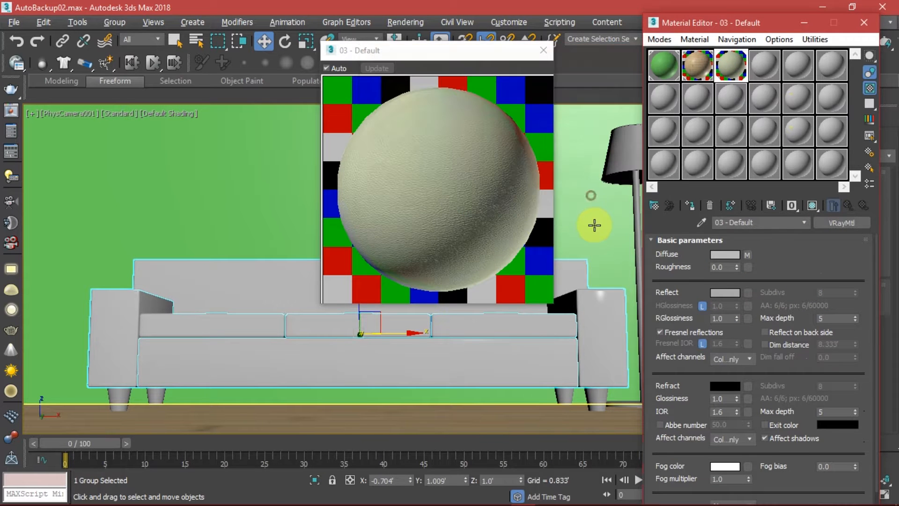
left_click(700, 306)
double_click(725, 319)
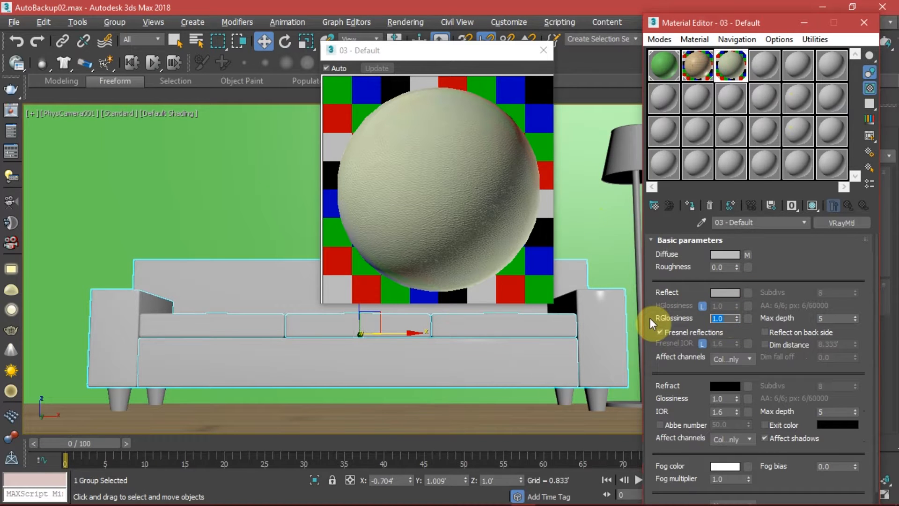
type(".5")
key("Return")
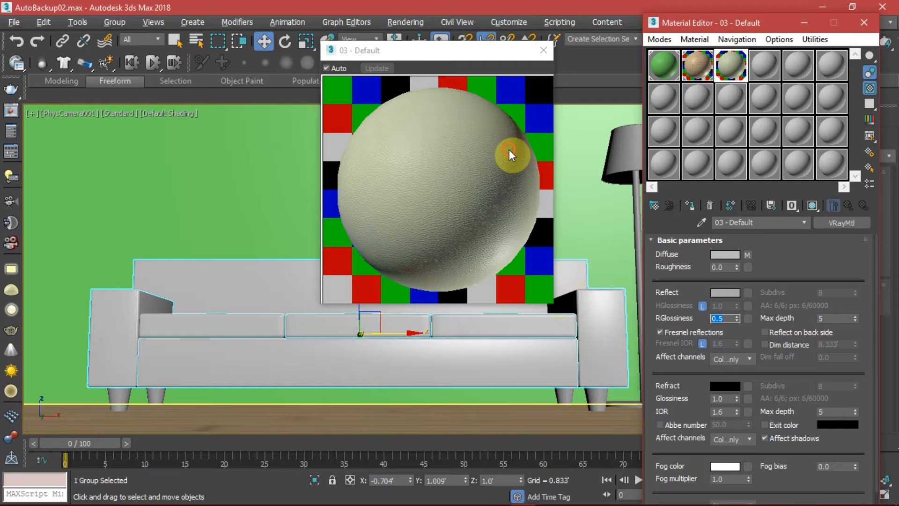
Step: Change the sofa material's reflection colour to a lighter grey
left_click(726, 292)
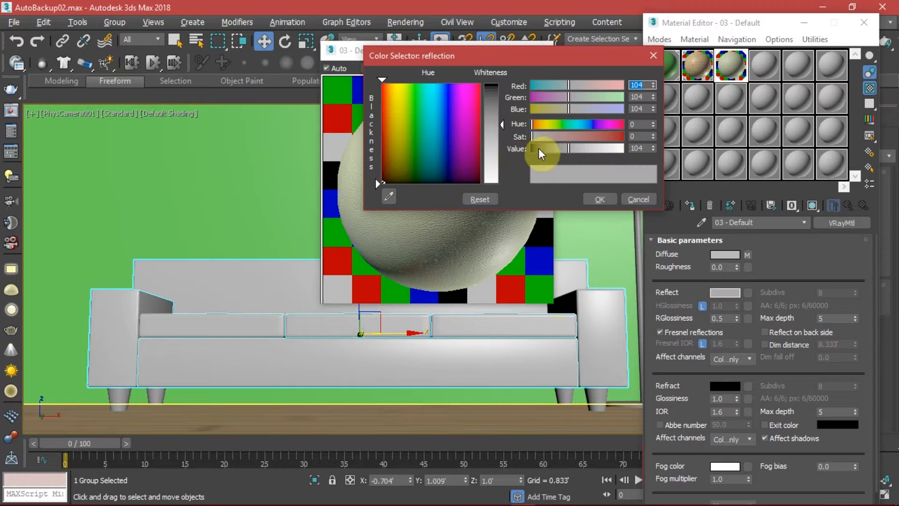
left_click(599, 198)
left_click(462, 236)
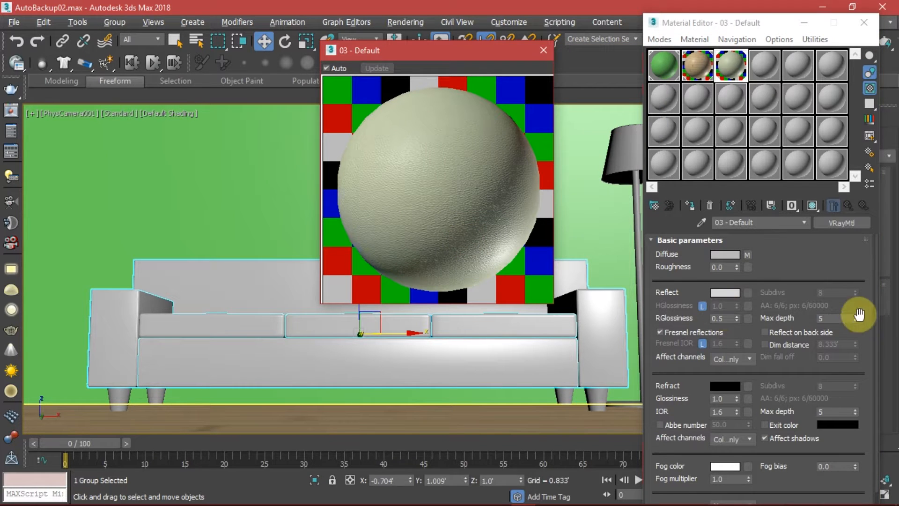
Step: Set the sofa material's reflection glossiness to 0.4 and close the enlarged preview
left_click_drag(834, 282, 833, 321)
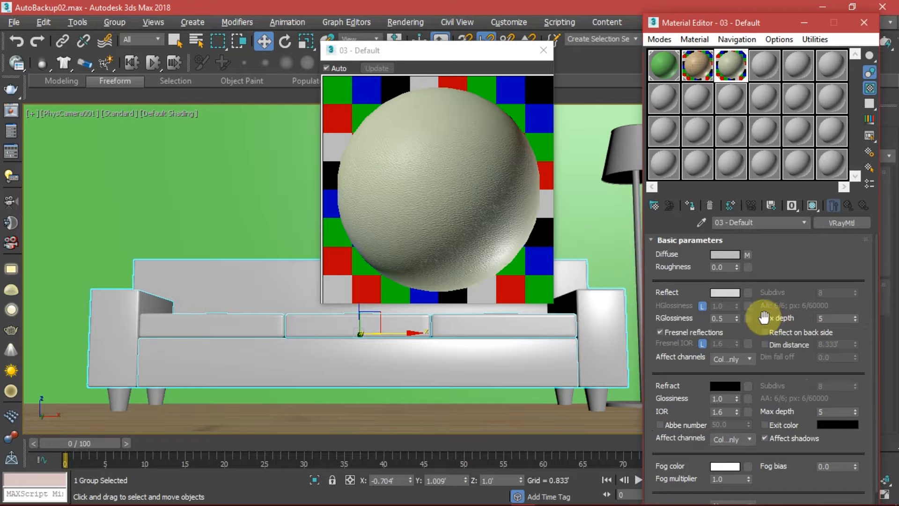
left_click_drag(729, 319, 672, 320)
type(".4")
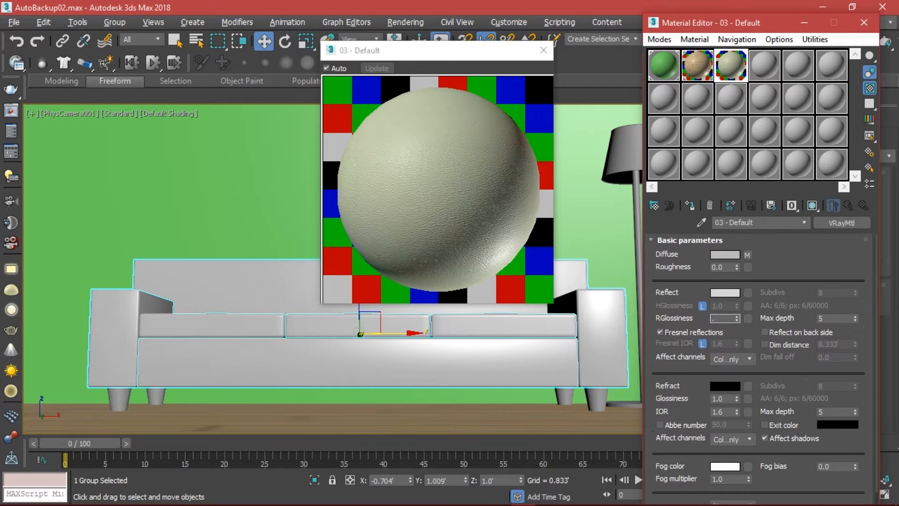
key("Return")
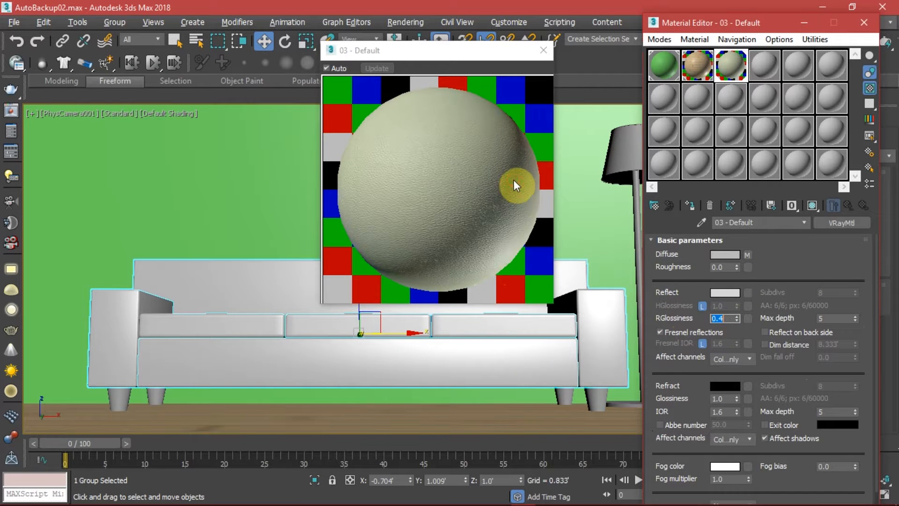
left_click(513, 180)
left_click(543, 50)
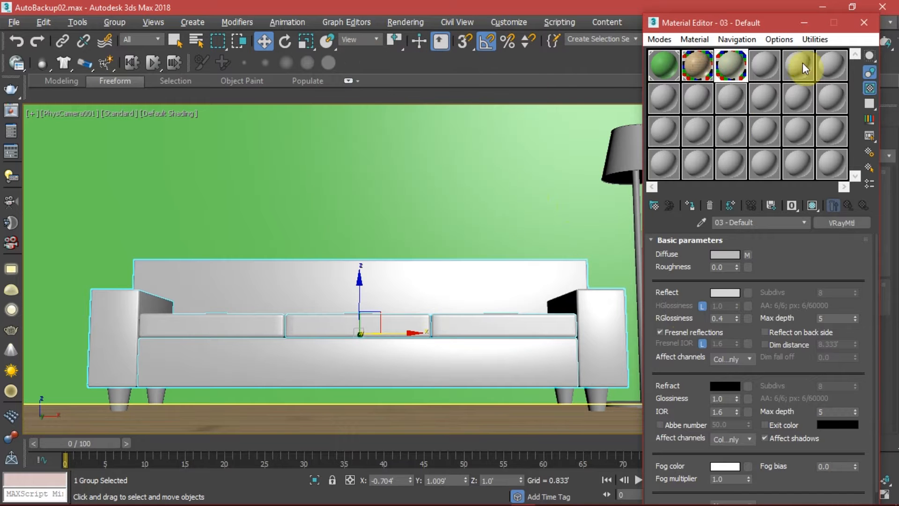
Step: Turn on the checkered sample background for the Wall material
left_click(766, 65)
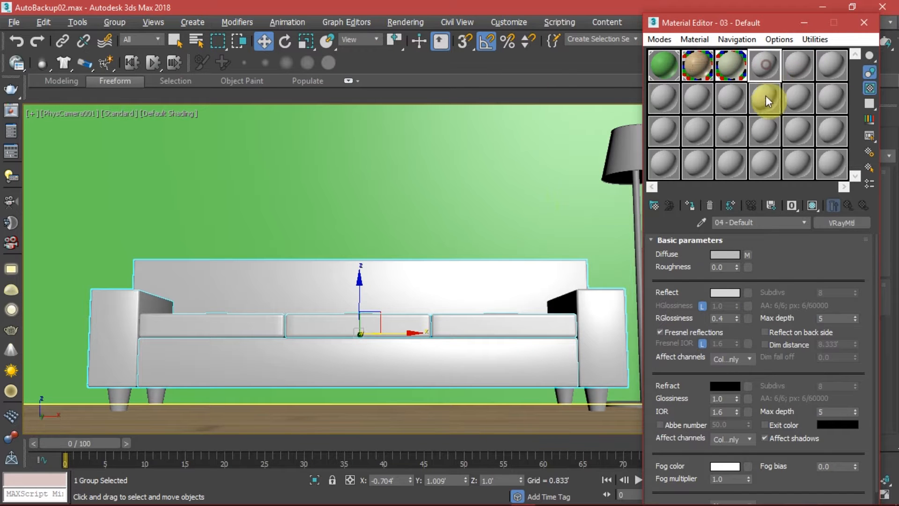
left_click(650, 68)
left_click(778, 39)
left_click(794, 104)
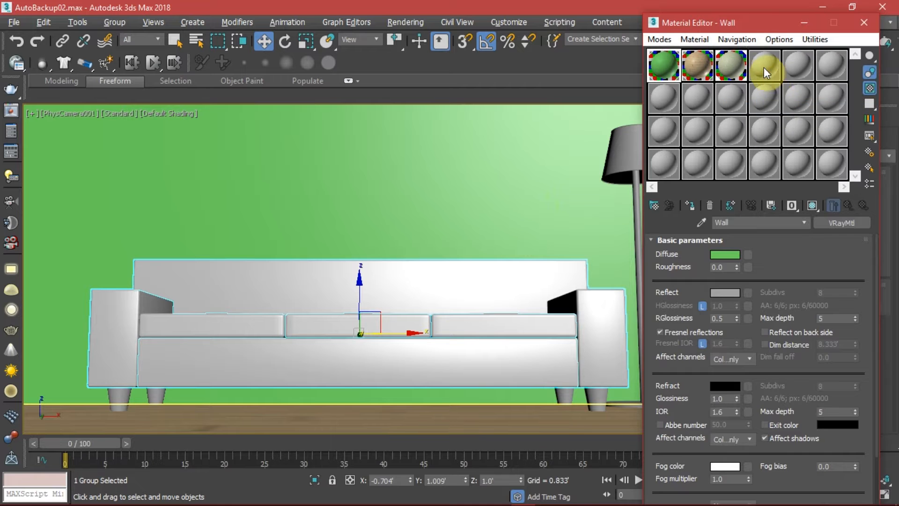
Step: Turn on the checkered sample background for the fourth material slot and open its enlarged preview
left_click(765, 69)
left_click(763, 40)
left_click(774, 108)
double_click(764, 71)
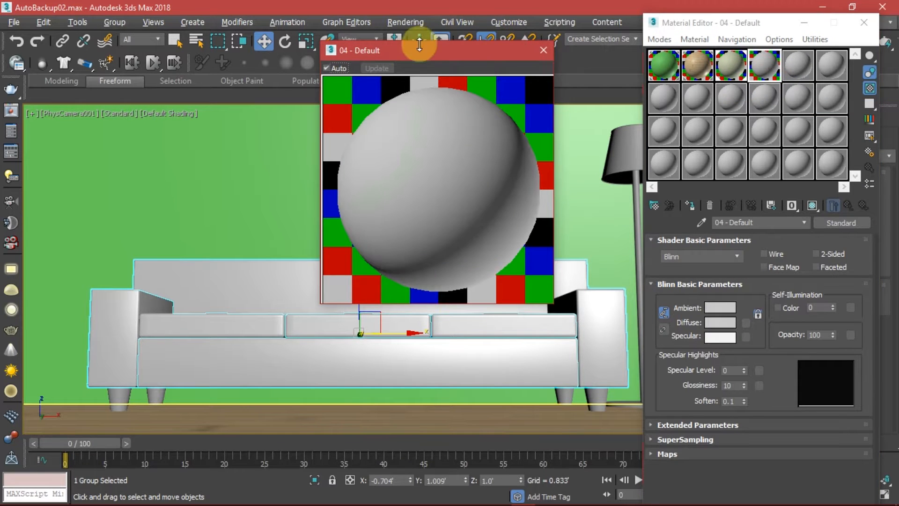
left_click_drag(406, 52, 391, 52)
Step: Change the fourth slot's material type to VRayMtl
left_click(839, 222)
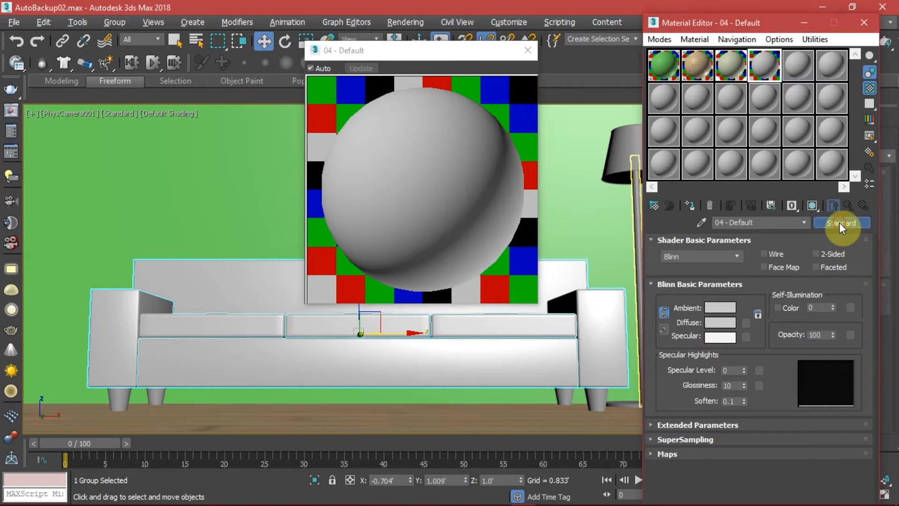
scroll(488, 324, "up", 2)
scroll(490, 319, "down", 4)
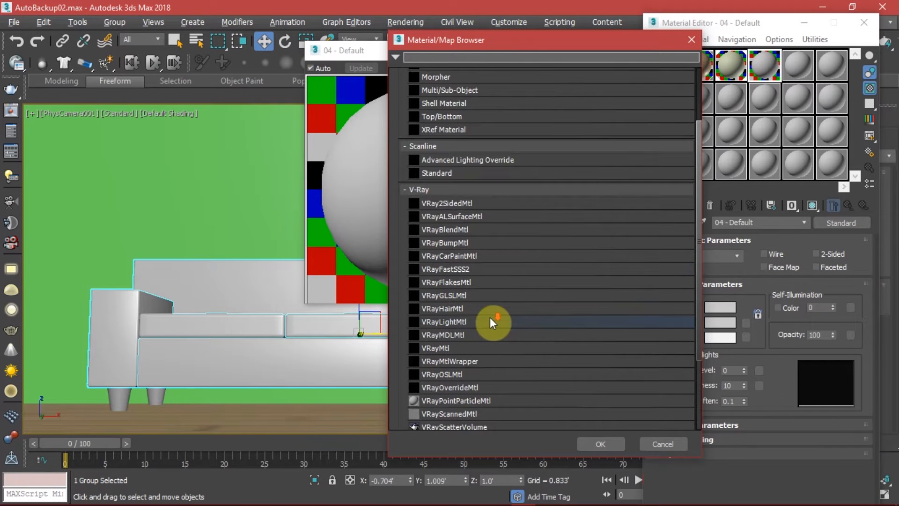
double_click(465, 349)
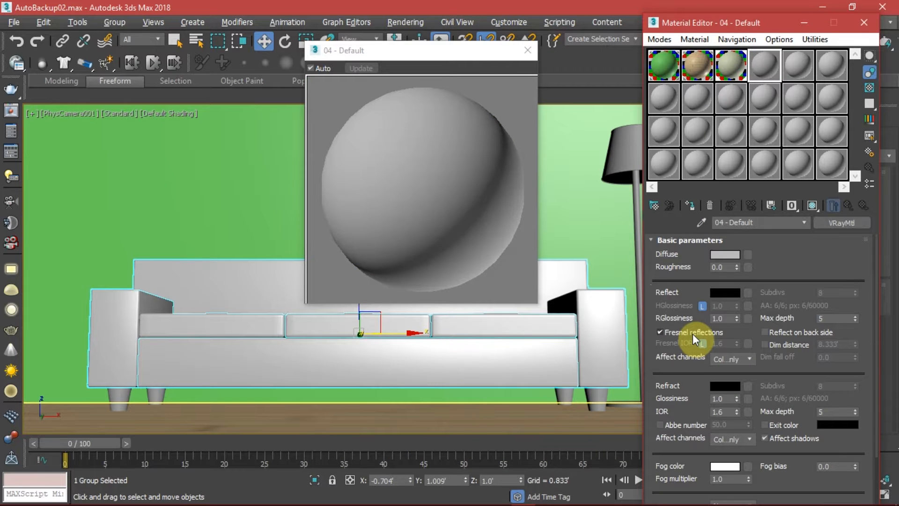
Step: Set the fourth material's diffuse colour to black and its reflection glossiness to 0.95
left_click(717, 255)
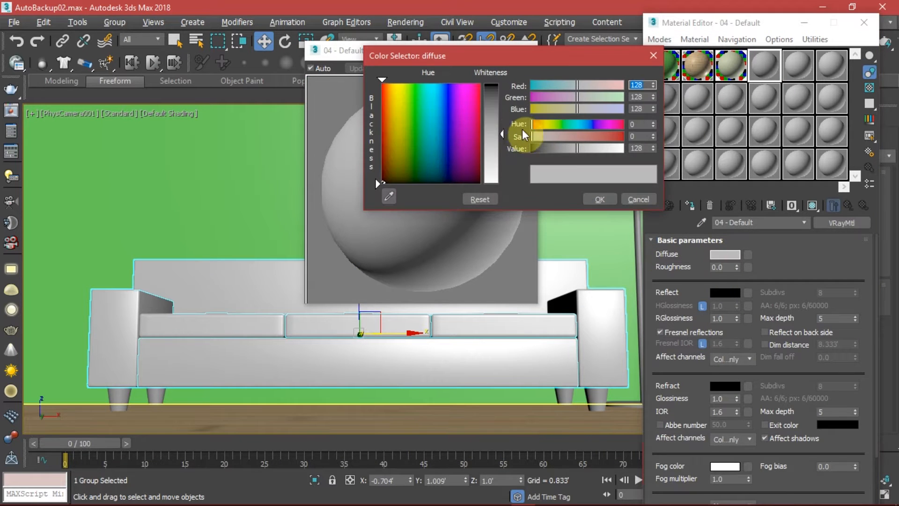
left_click_drag(493, 117, 493, 83)
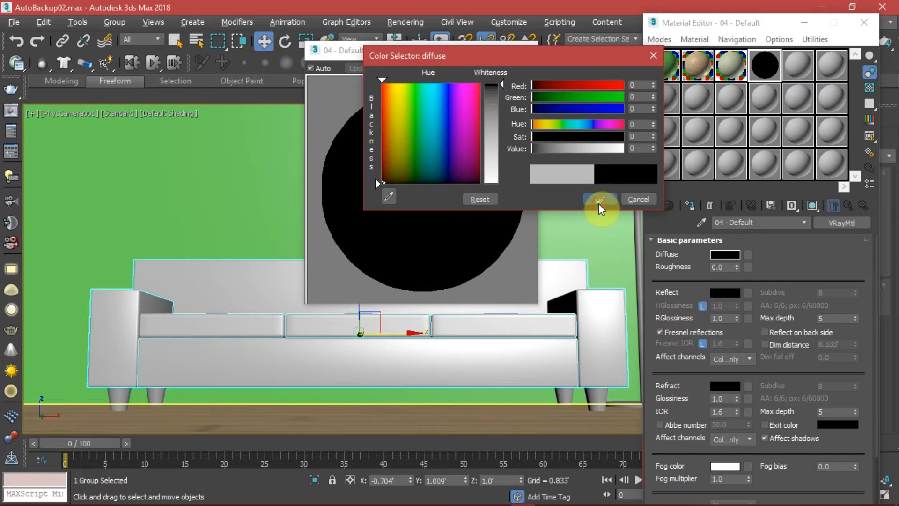
left_click(599, 201)
double_click(727, 319)
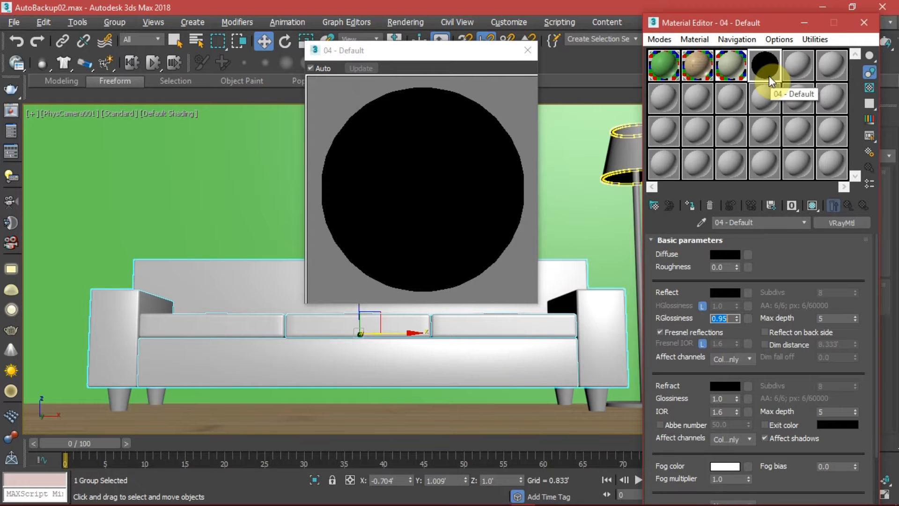
Step: Turn the checkered sample background back on for the black material and set its reflection colour to pure white, value 255
left_click(779, 39)
left_click(782, 106)
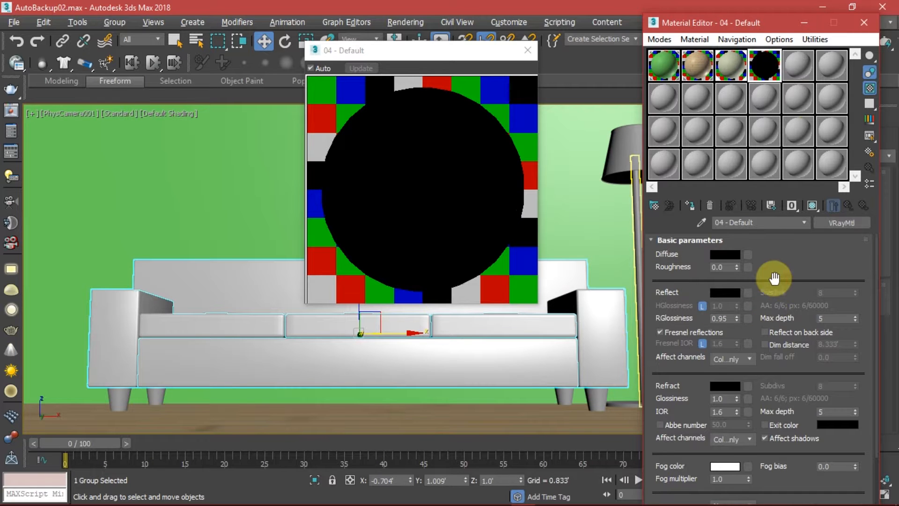
left_click(744, 292)
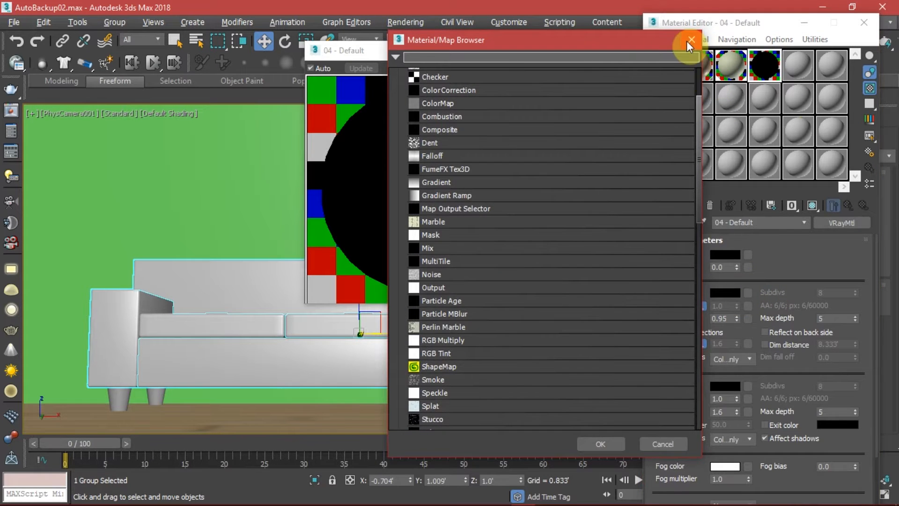
left_click(686, 41)
left_click(725, 293)
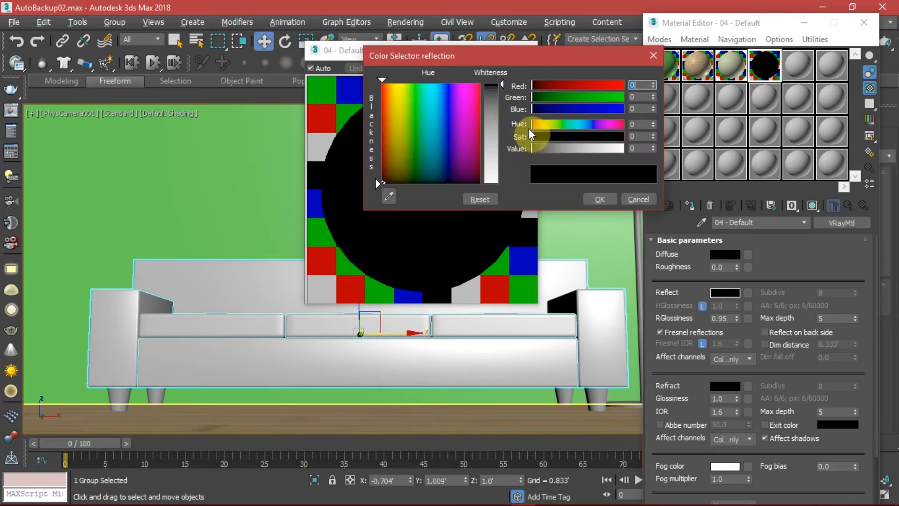
left_click_drag(488, 120, 490, 185)
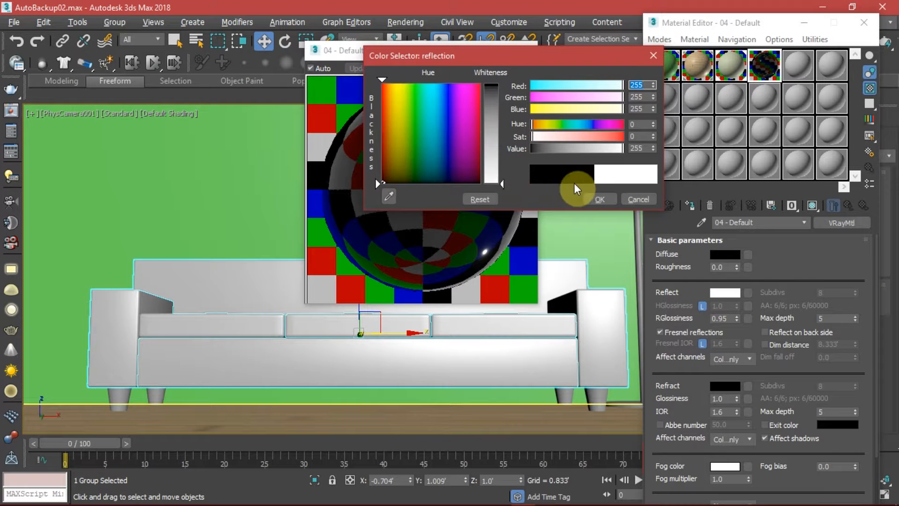
left_click(609, 196)
left_click(466, 225)
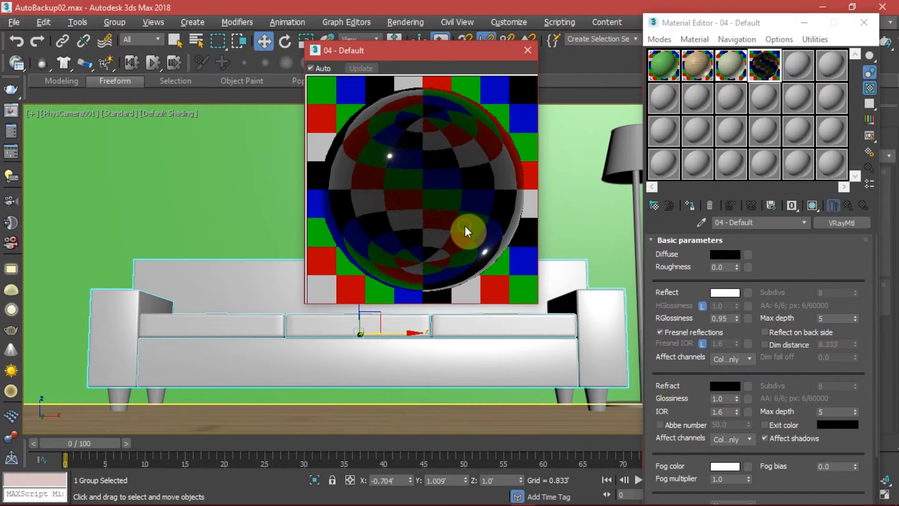
Step: Unlock the black material's Fresnel IOR and set it to 10
left_click(703, 345)
left_click(703, 344)
double_click(724, 344)
type("10")
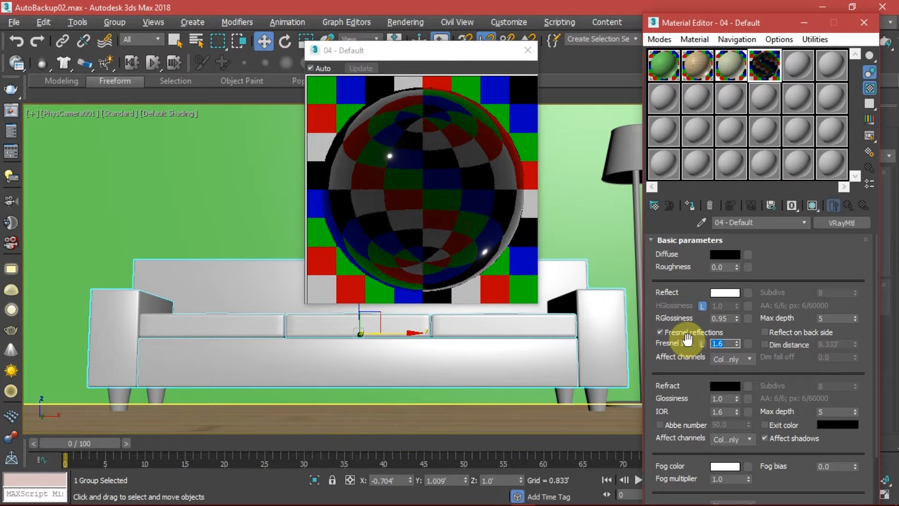
key("Return")
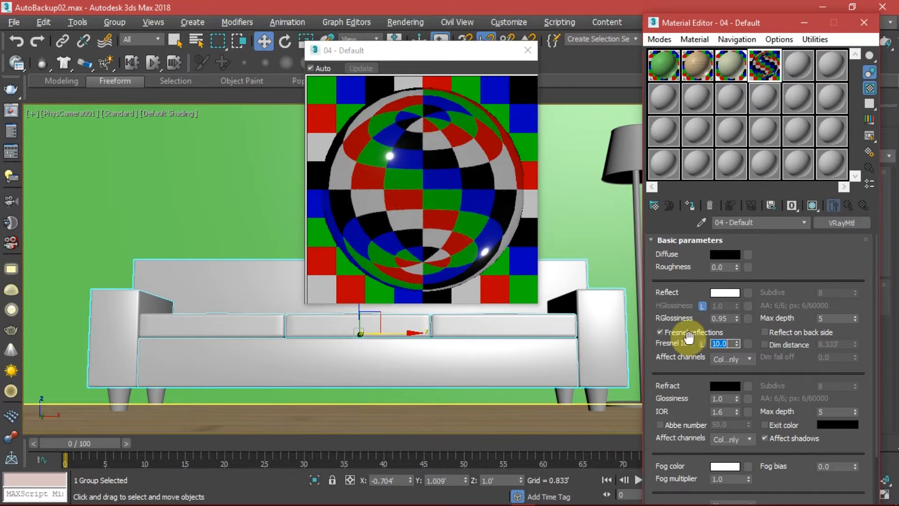
left_click(442, 205)
Step: Set the black material's BRDF anisotropy to 0.5 and close the enlarged preview
left_click_drag(809, 251, 822, 184)
left_click_drag(806, 398, 793, 261)
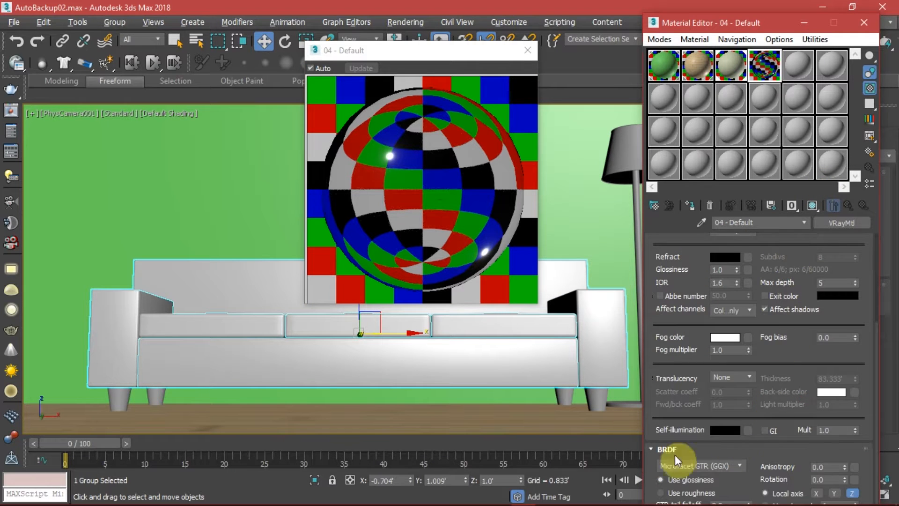
double_click(833, 467)
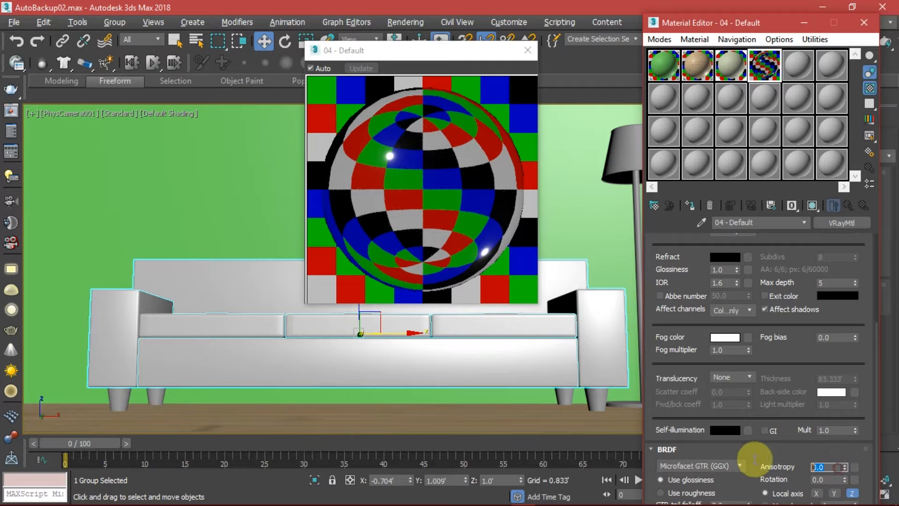
type(".")
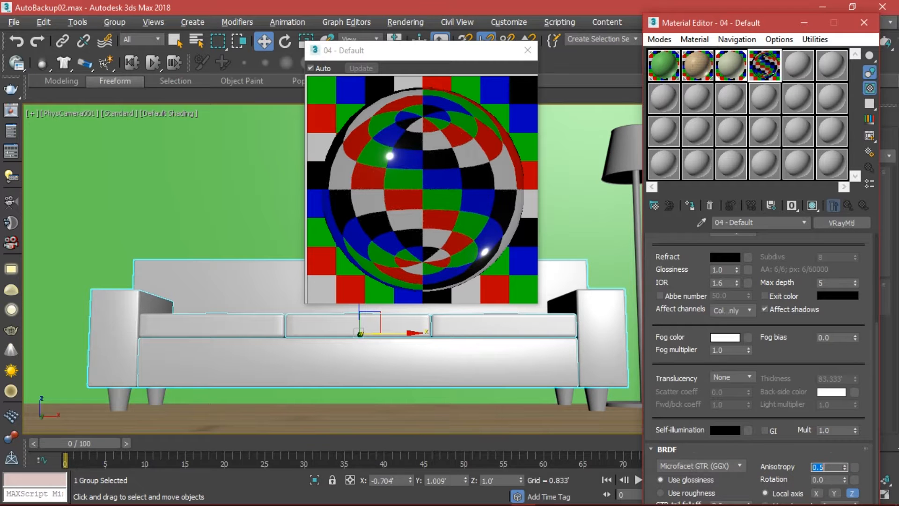
type("5")
key("Return")
left_click(509, 154)
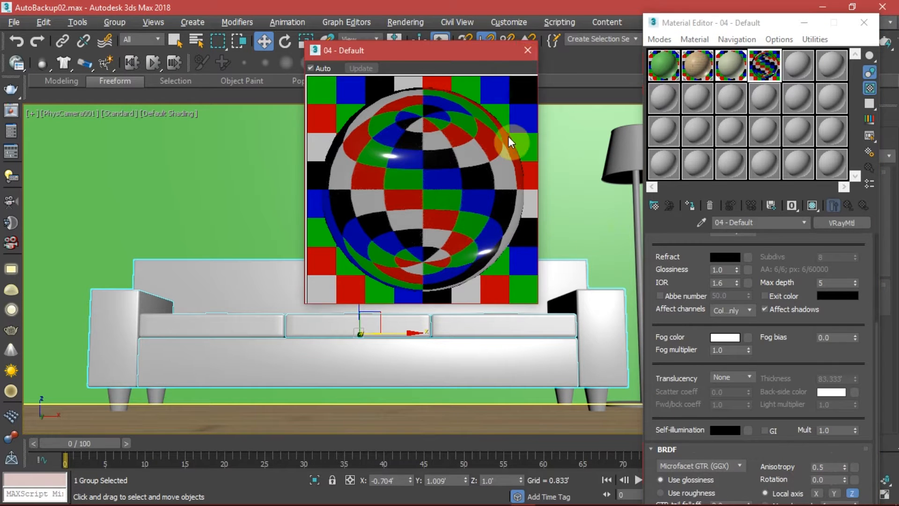
left_click(527, 52)
Step: Assign the black reflective material to the sofa's two right legs, the lamp pole and the lamp base, shown shaded in the viewport
left_click_drag(741, 26, 140, 10)
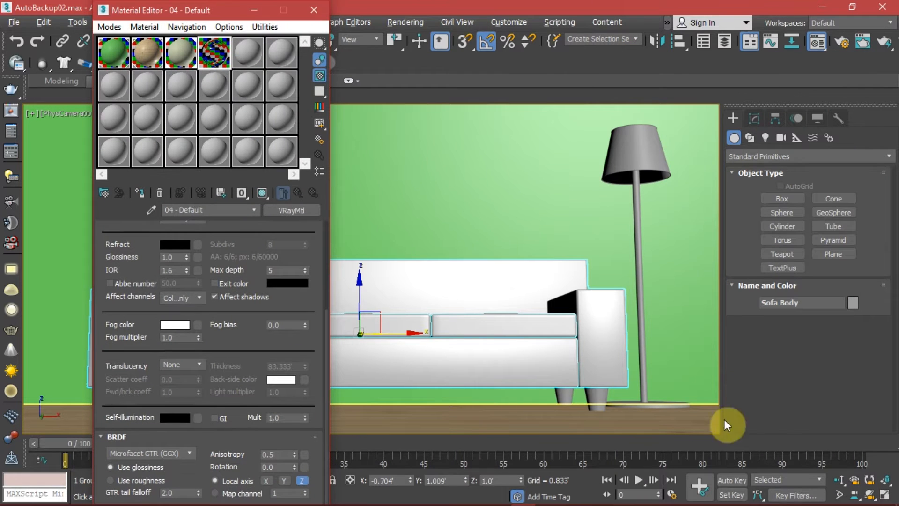
left_click(596, 395)
left_click(562, 394, "ctrl")
left_click(642, 377, "ctrl")
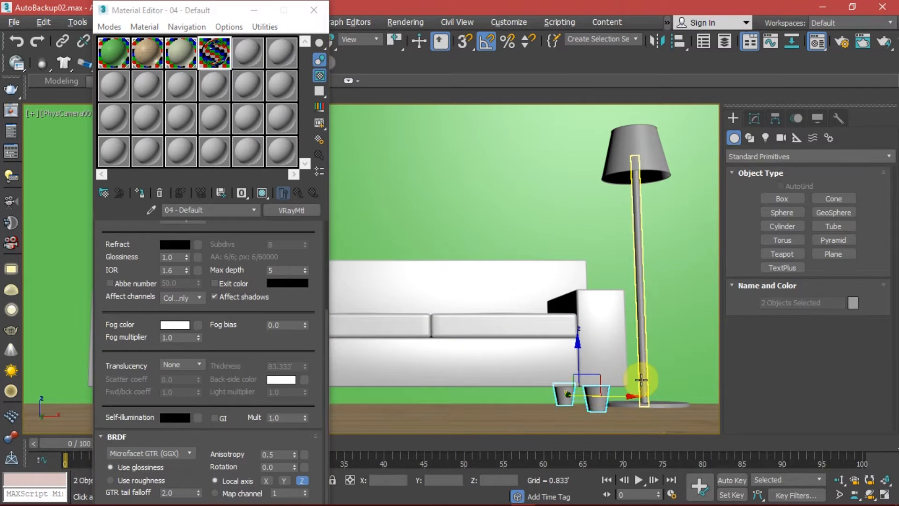
left_click(658, 404, "ctrl")
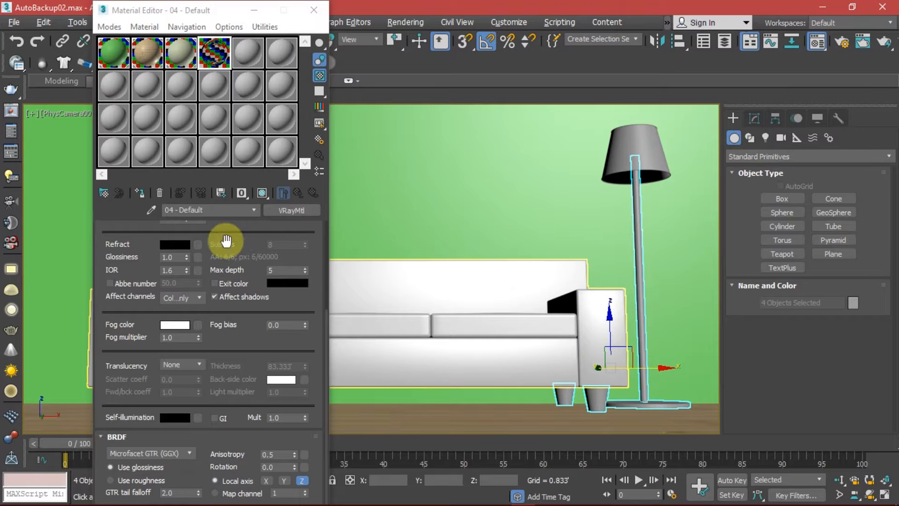
left_click(140, 197)
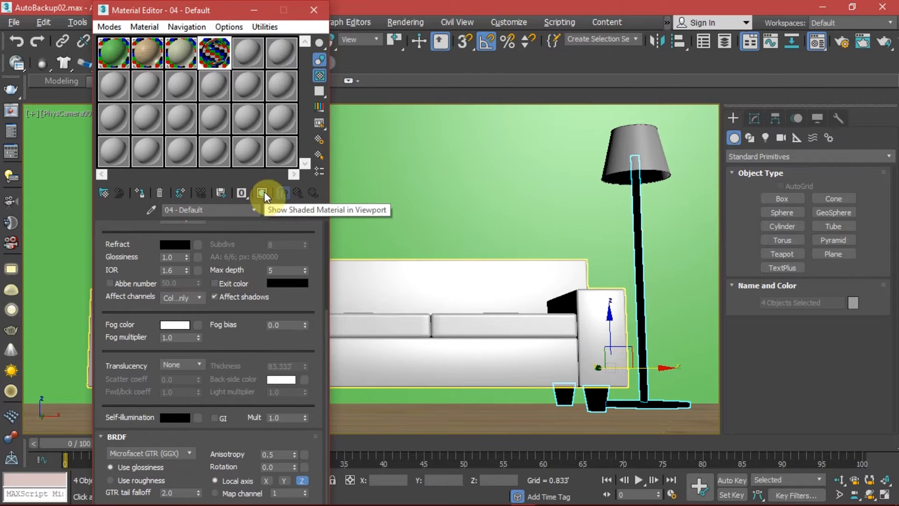
left_click(461, 215)
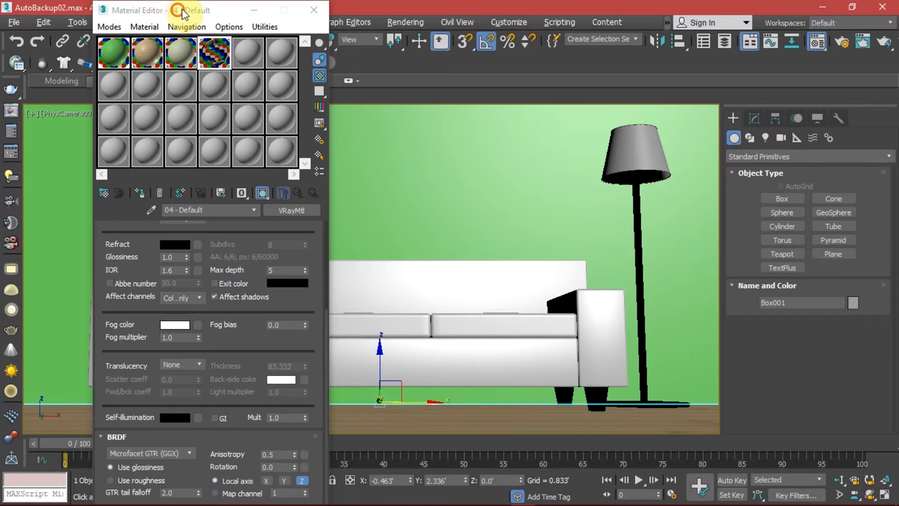
Step: Assign the black reflective material to the sofa's two left legs
left_click_drag(181, 10, 452, 10)
left_click(156, 395)
left_click(122, 391, "ctrl")
left_click(491, 191)
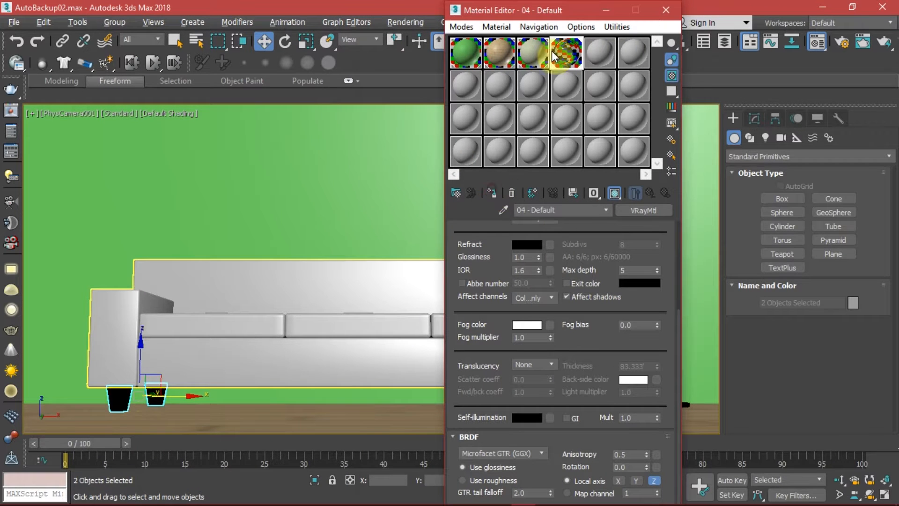
Step: Assign the black reflective material to the lampshade's wire frame and rims, leaving out the shade itself, using the Front view
left_click_drag(548, 14, 280, 33)
key("alt+w")
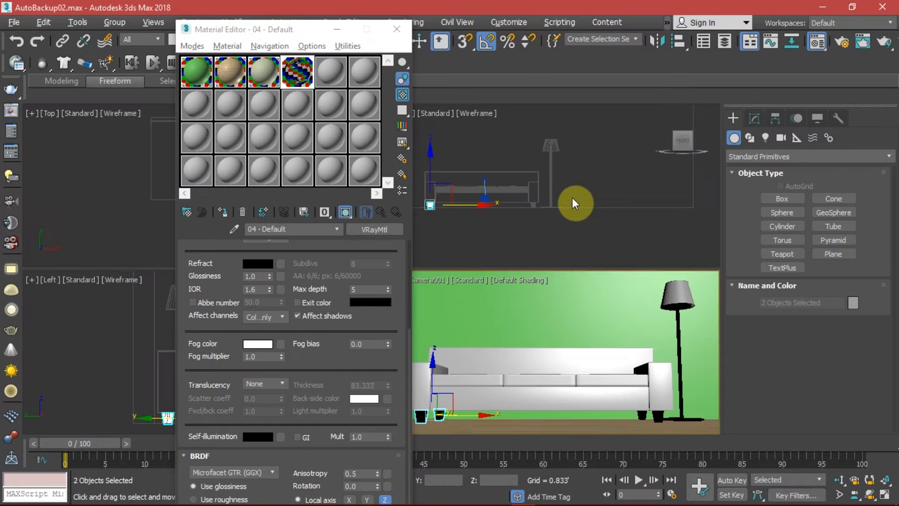
scroll(554, 159, "up", 5)
scroll(574, 188, "up", 1)
middle_click_drag(574, 188, 600, 276)
left_click_drag(550, 220, 549, 219)
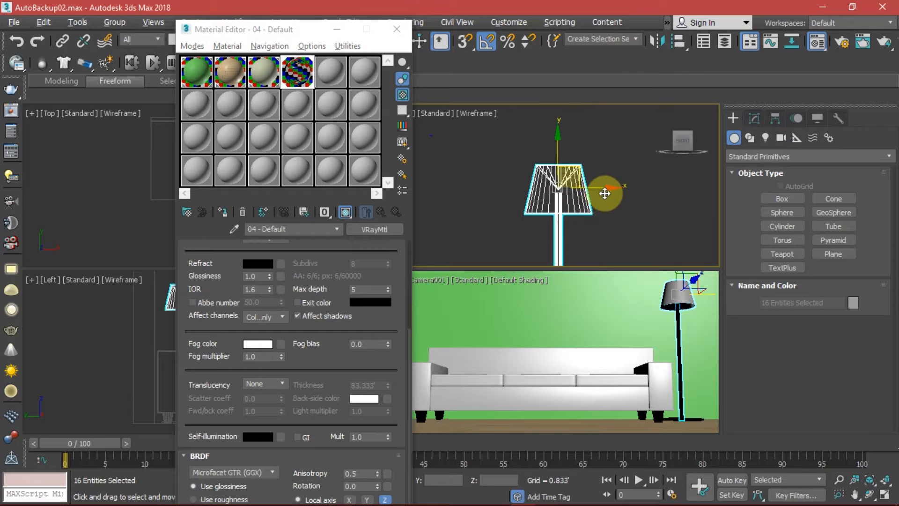
left_click(580, 197)
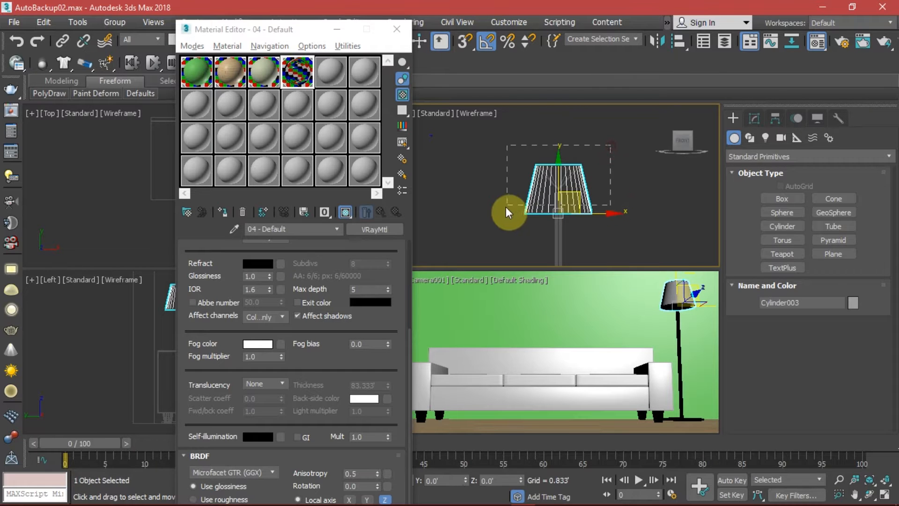
left_click_drag(508, 211, 499, 231)
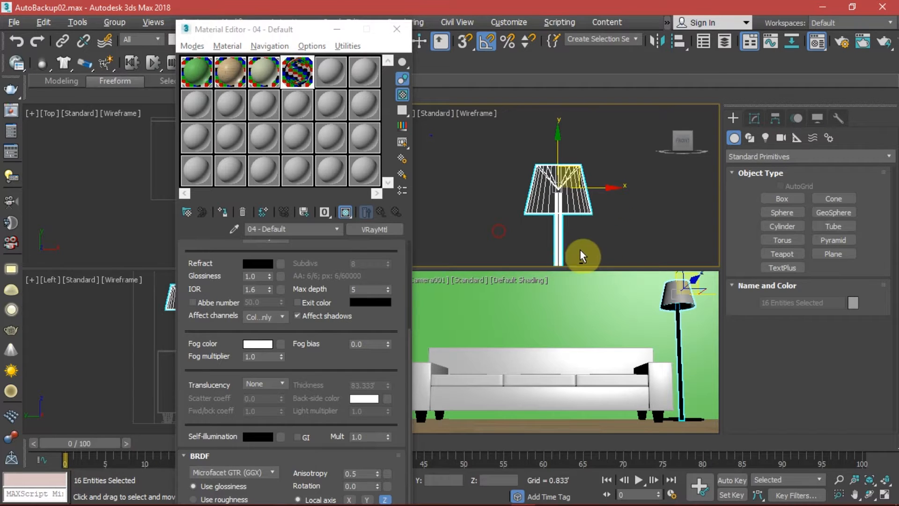
left_click(576, 195)
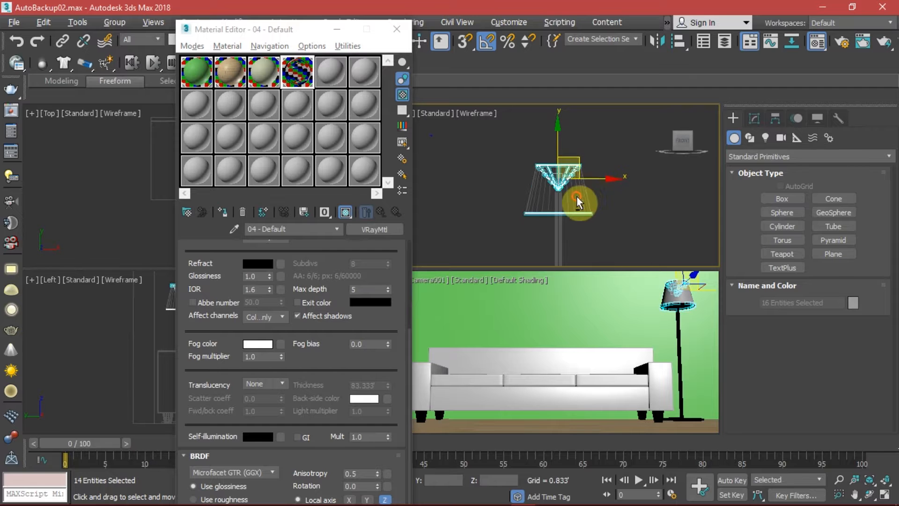
left_click(223, 211)
left_click(678, 221)
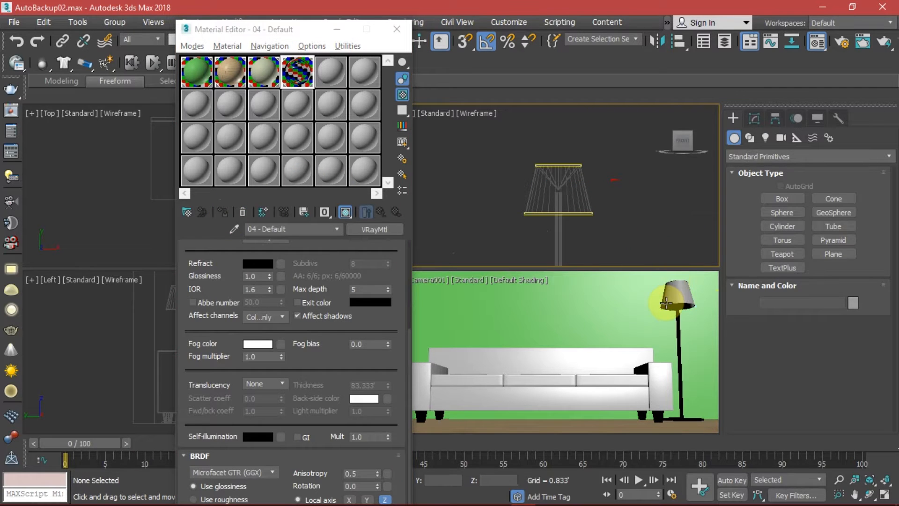
Step: Select the lampshade and change the fifth slot's material type to VRayMtl
left_click(574, 196)
left_click(332, 82)
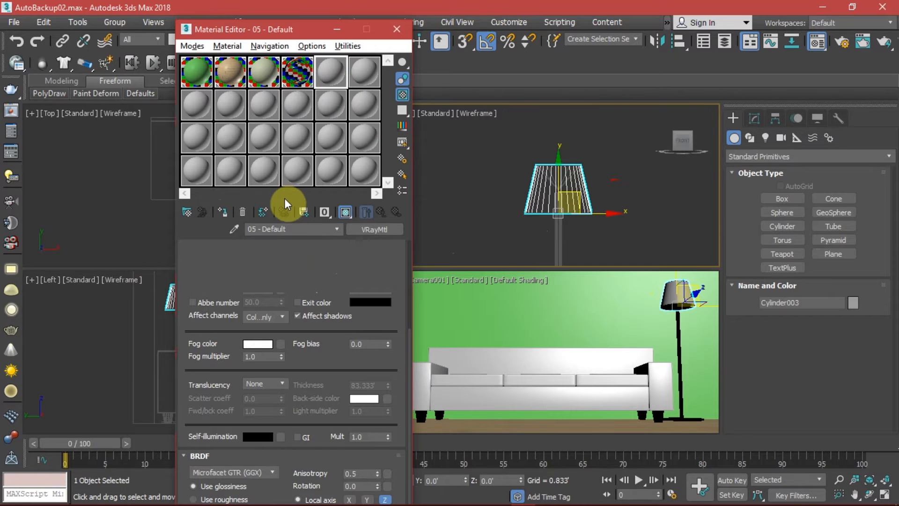
left_click(355, 234)
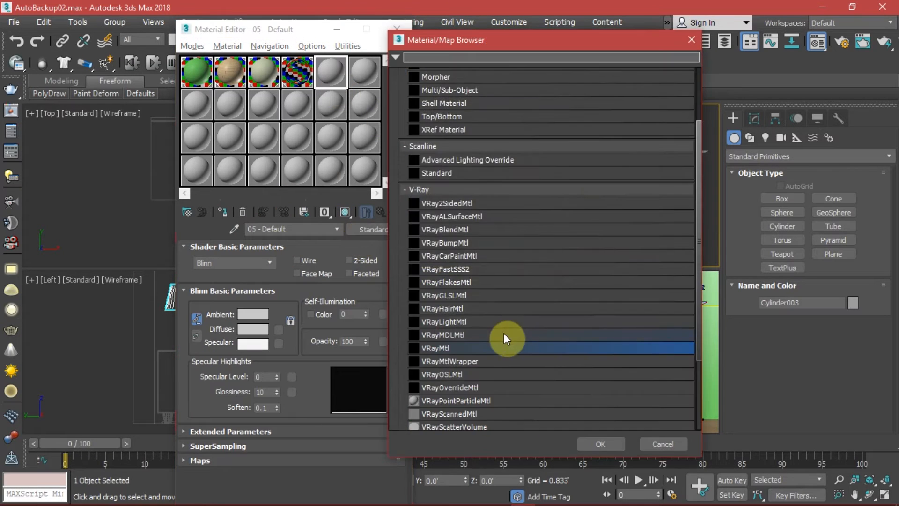
double_click(468, 347)
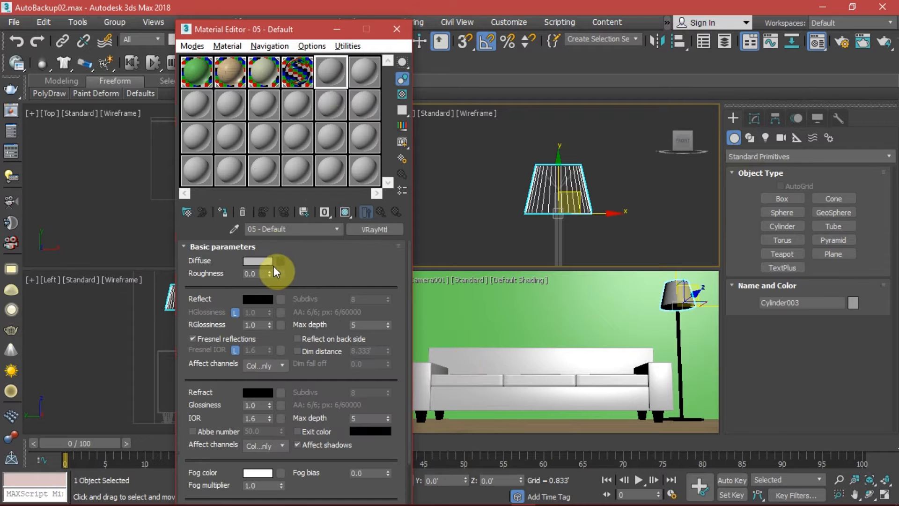
Step: Set the fifth material's diffuse color to green with RGB 79, 190, 73
left_click(257, 262)
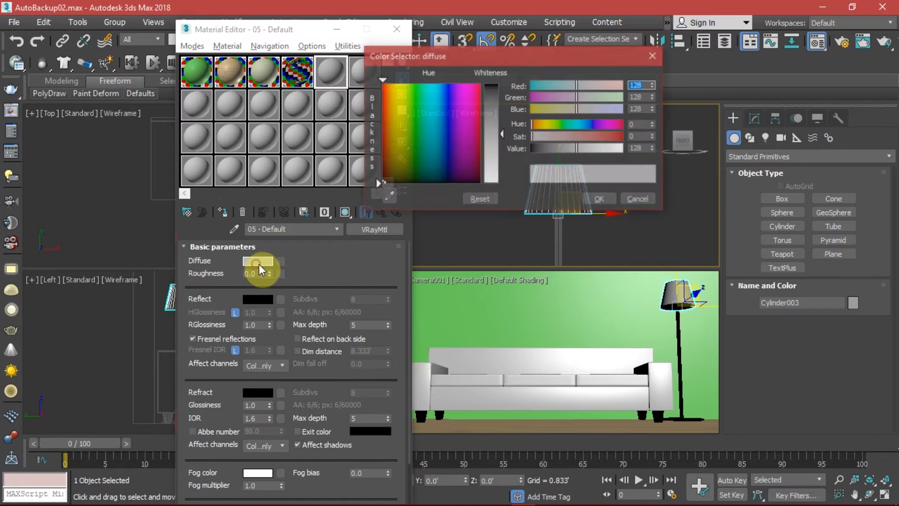
left_click(414, 86)
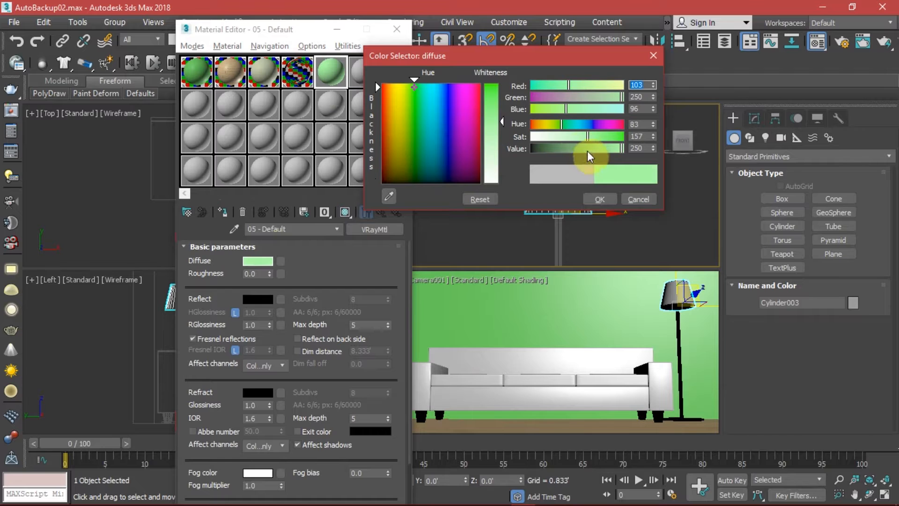
left_click_drag(595, 148, 599, 147)
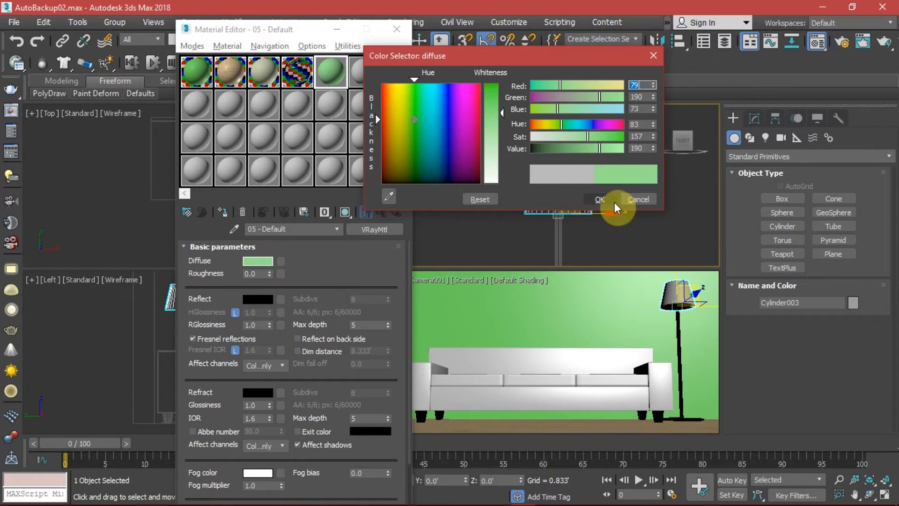
left_click(615, 202)
Step: Assign the green material to the lampshade, show it shaded in the viewport, and deselect the lampshade
left_click(225, 211)
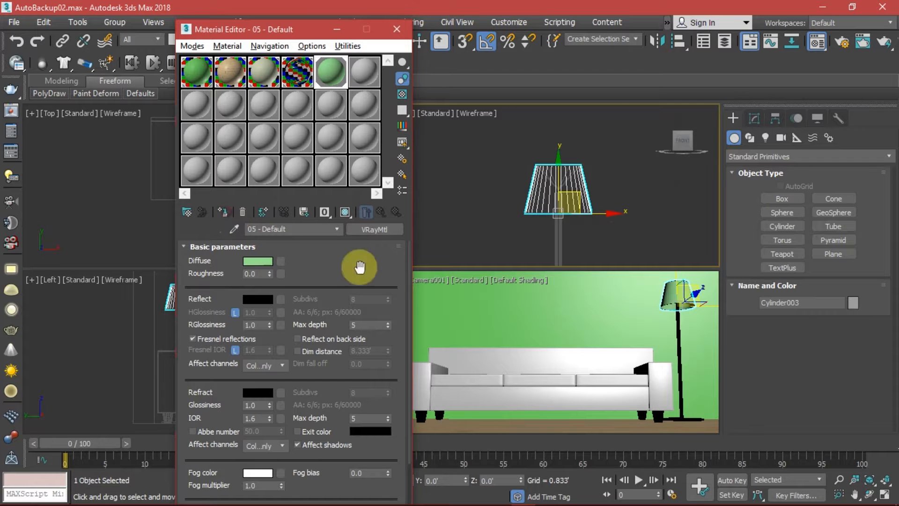
left_click(345, 212)
left_click(507, 307)
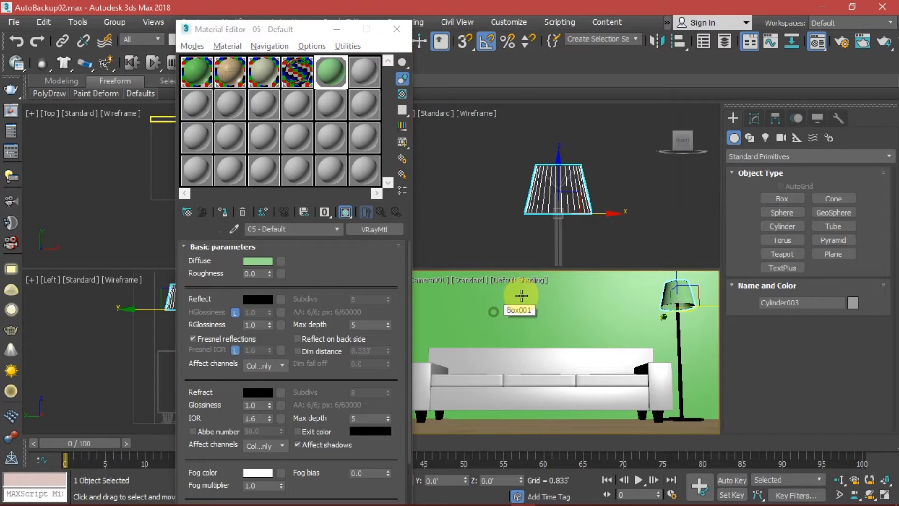
left_click(467, 225)
left_click(537, 318)
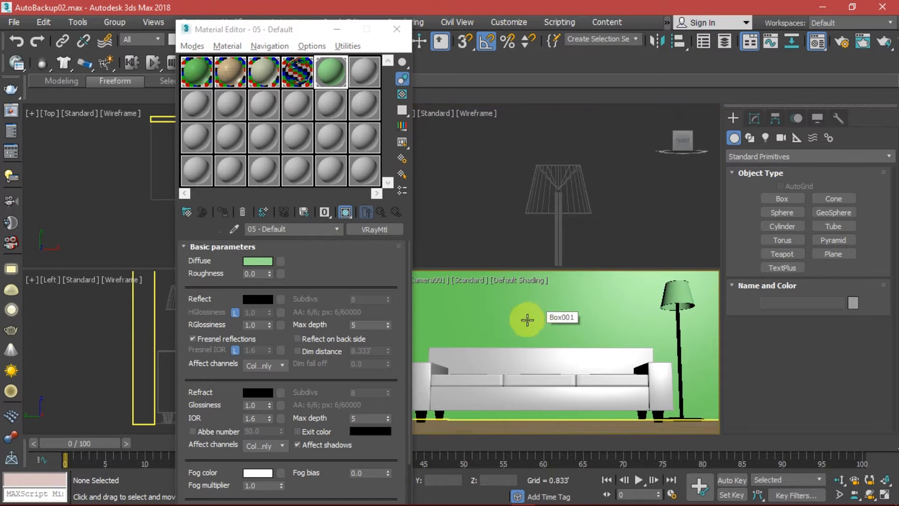
Step: Give the lampshade material a mid-gray reflection with RGlossiness 0.4 and turn on its sample background
left_click(258, 298)
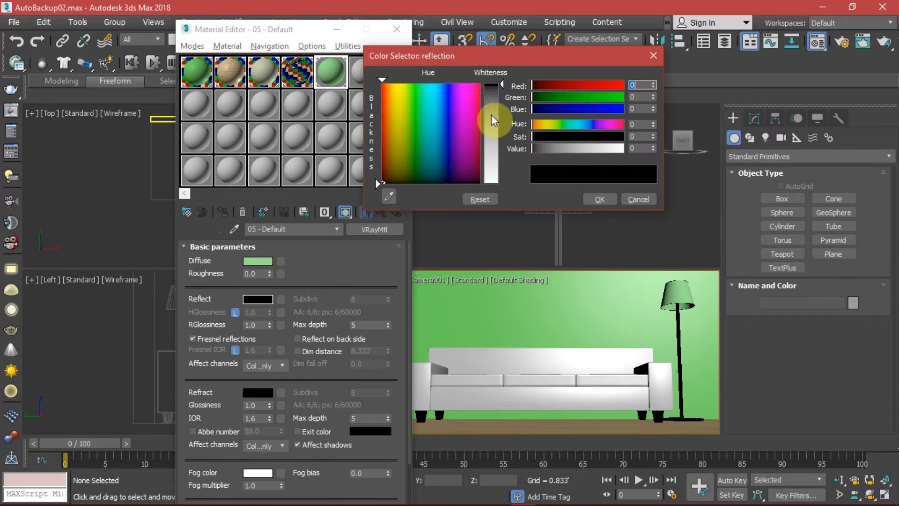
left_click(491, 115)
left_click(600, 198)
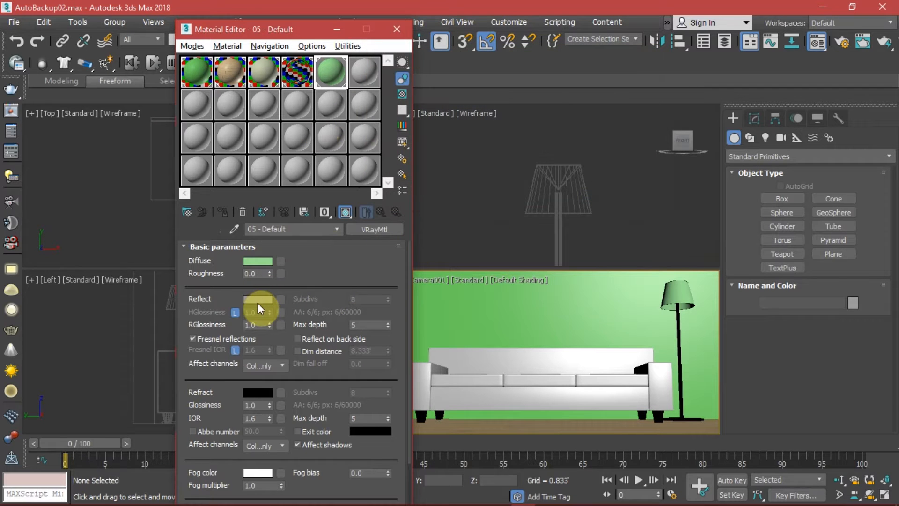
double_click(257, 325)
type(".4")
left_click(311, 45)
left_click(331, 114)
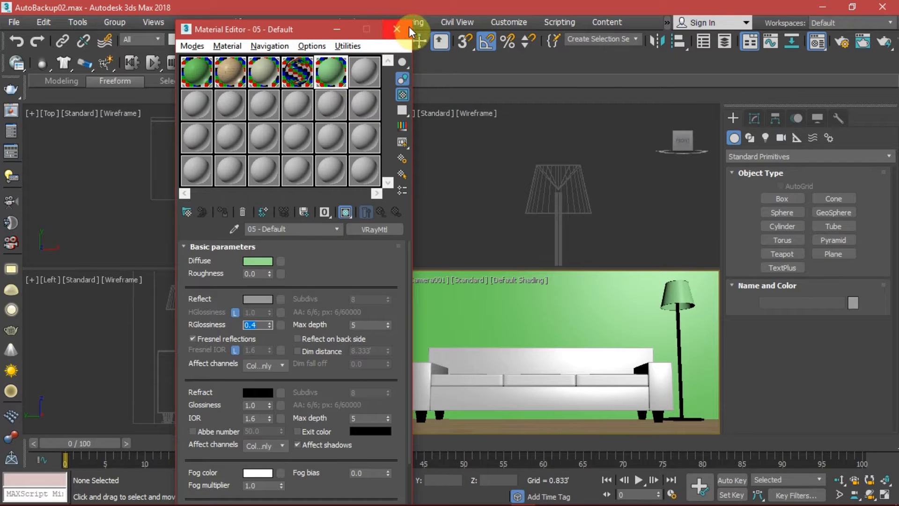
Step: Load a VRayHDRI map into the last sample slot of the Material Editor
left_click_drag(296, 26, 216, 27)
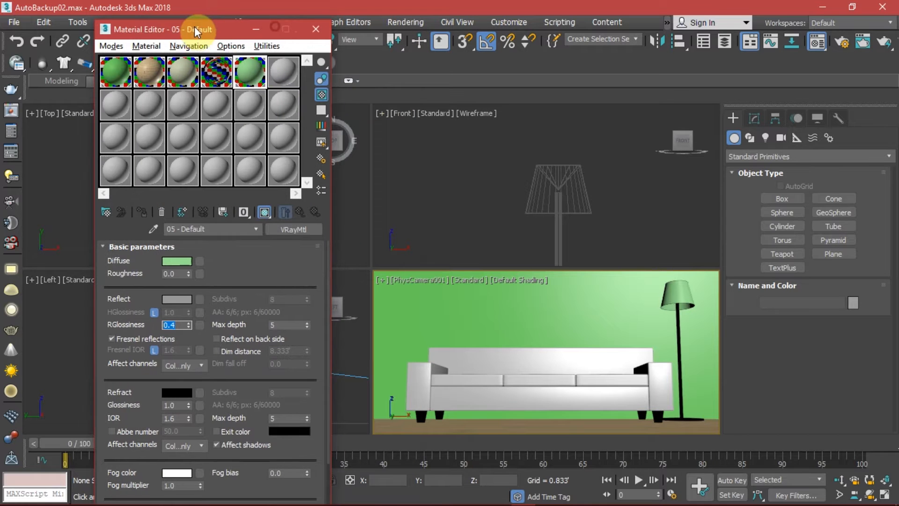
left_click(535, 347)
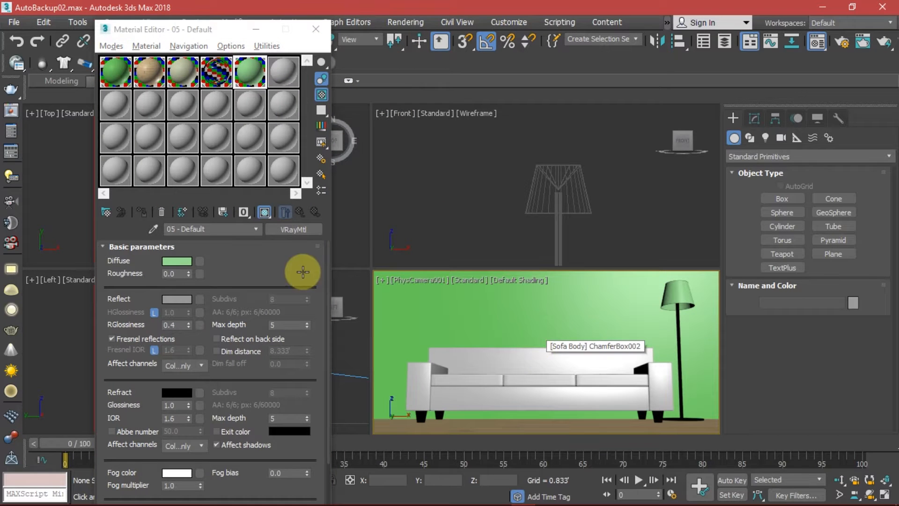
left_click(280, 167)
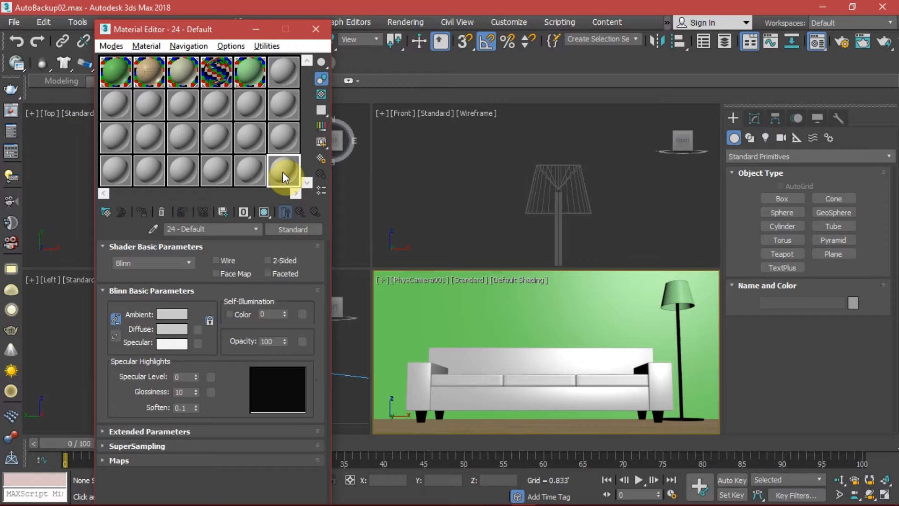
key("g")
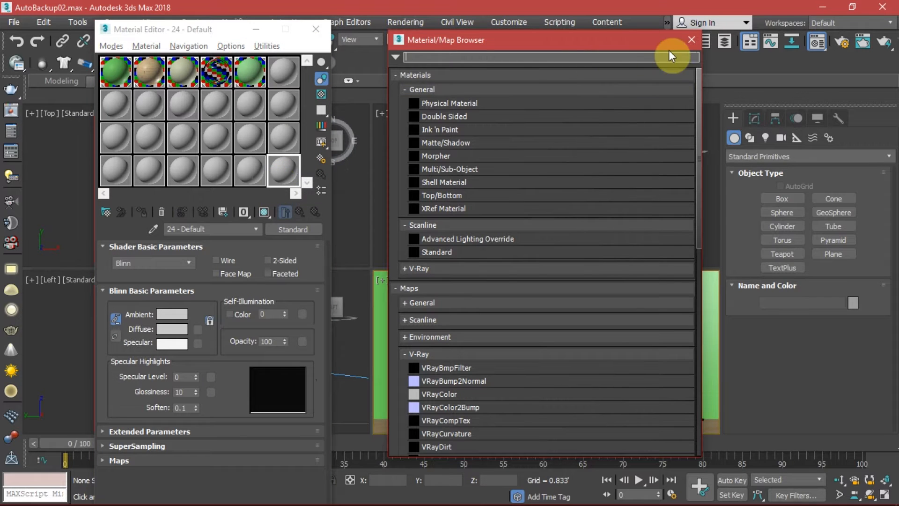
left_click(692, 40)
left_click(290, 178)
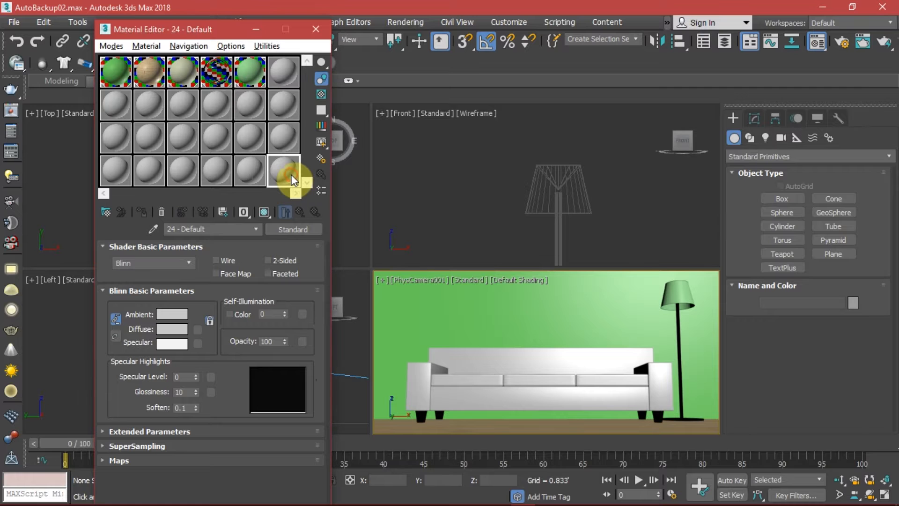
key("g")
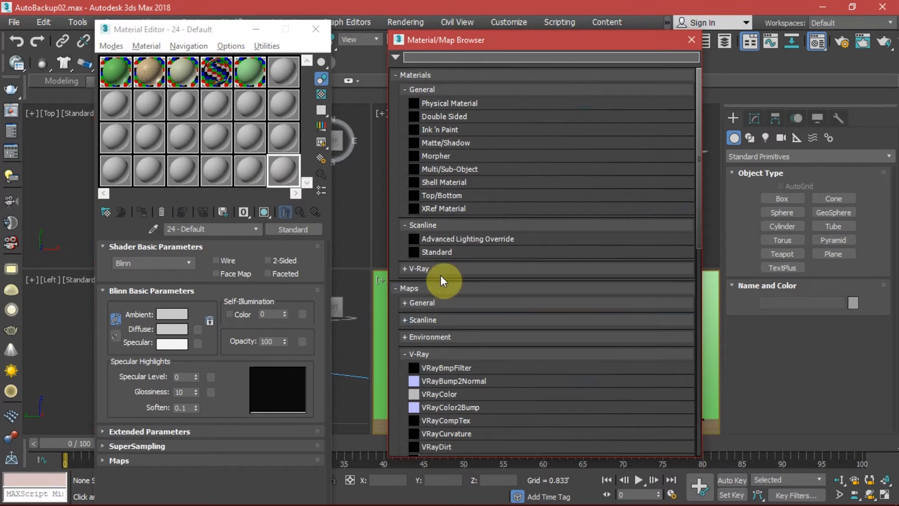
scroll(455, 327, "down", 5)
scroll(459, 334, "down", 2)
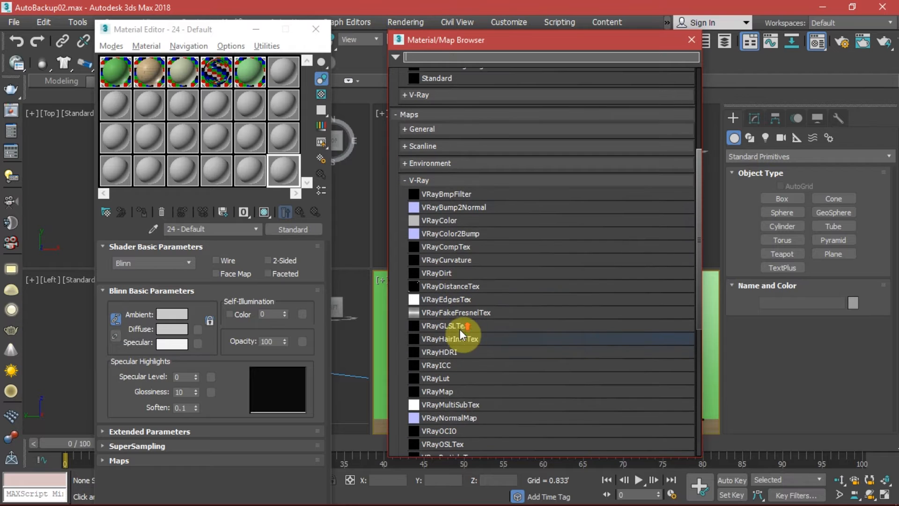
left_click(460, 352)
double_click(460, 352)
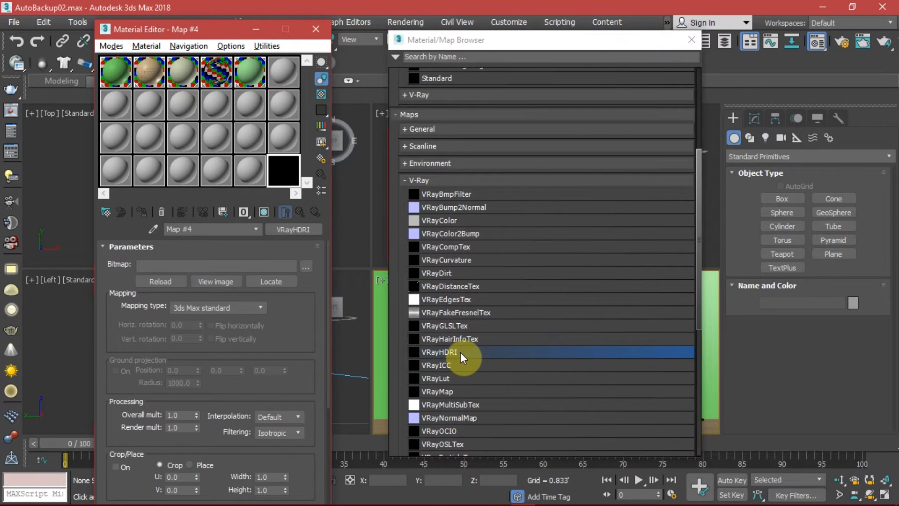
left_click(692, 40)
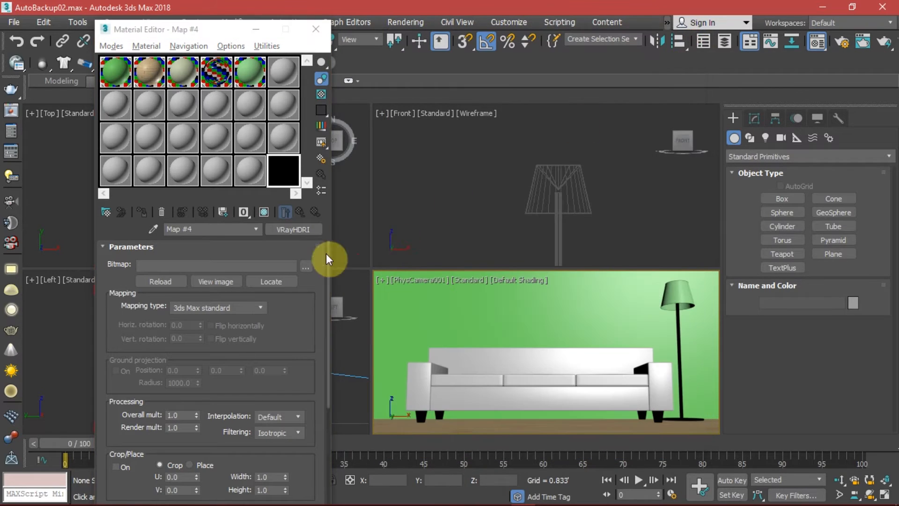
Step: Browse to the V RAY\HDRI Images folder for the VRayHDRI map's bitmap
left_click(302, 268)
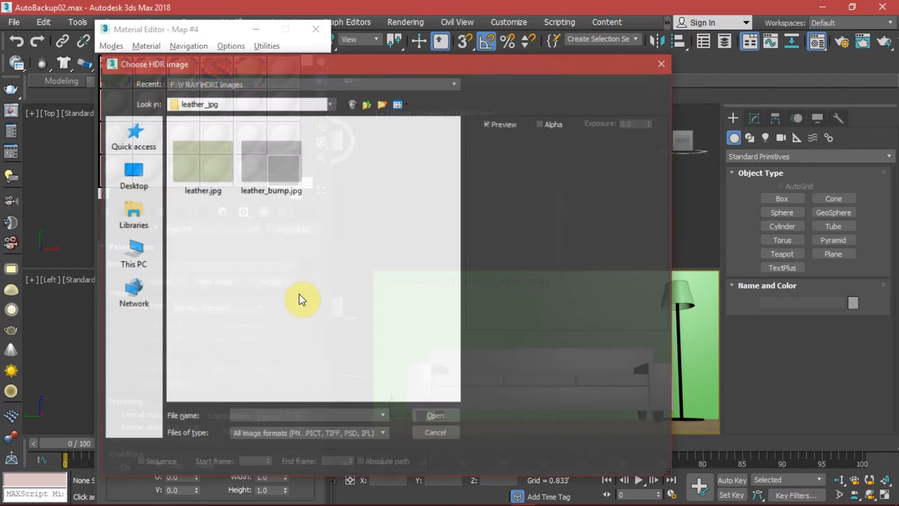
left_click(369, 102)
left_click(367, 103)
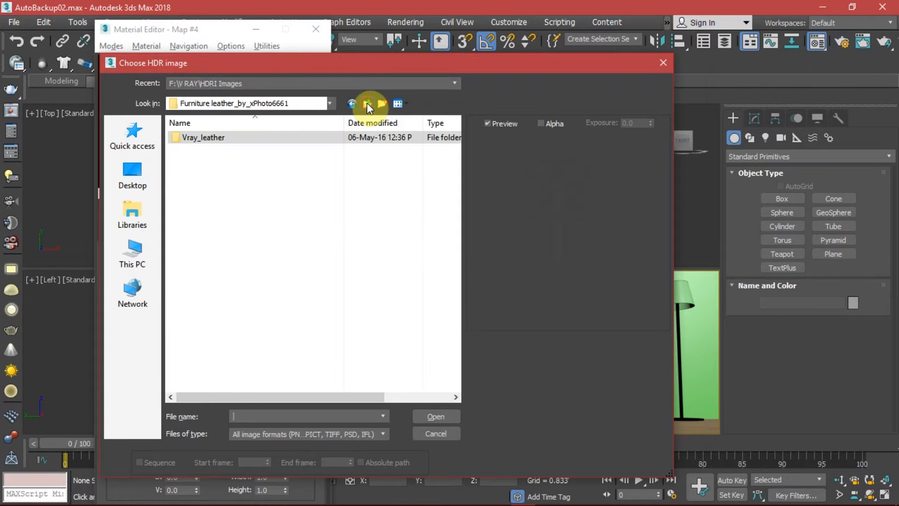
left_click(367, 103)
left_click(367, 103)
left_click(366, 103)
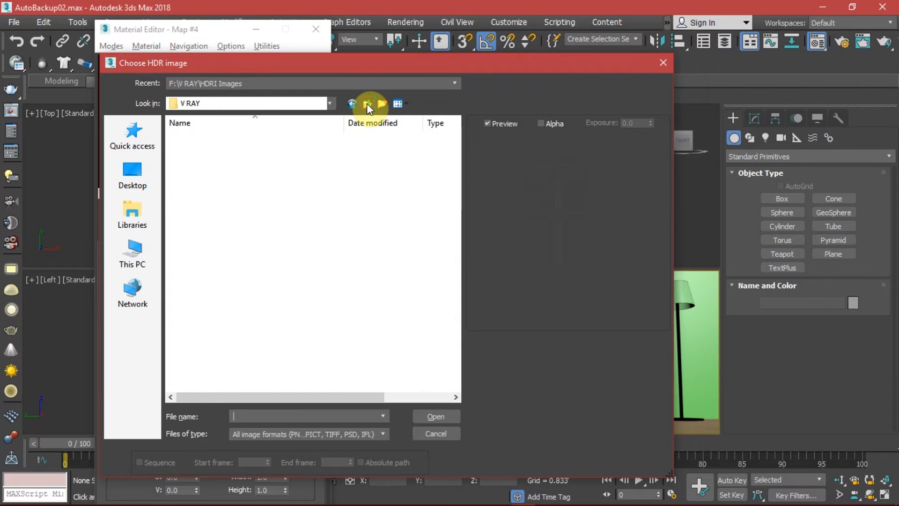
left_click(367, 103)
left_click(275, 141)
double_click(275, 142)
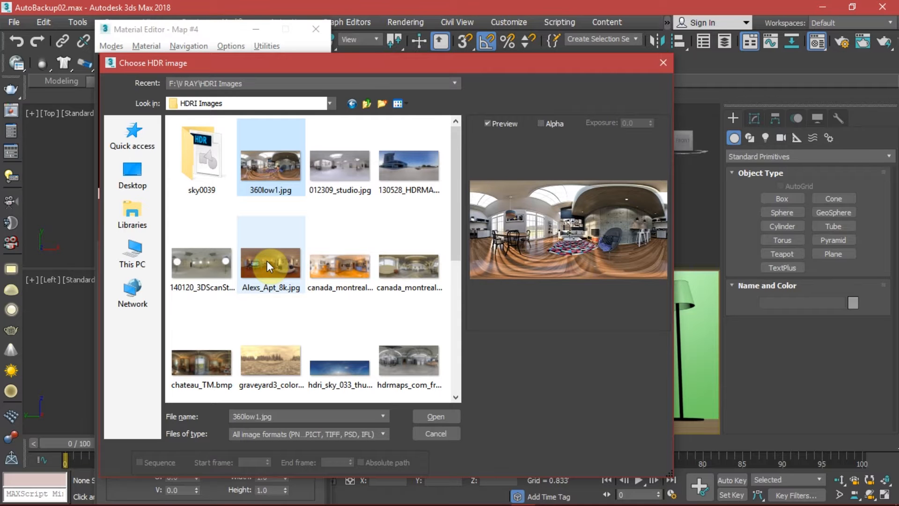
Step: Load 360low1.jpg as the VRayHDRI bitmap and set its mapping type to Spherical
left_click(293, 265)
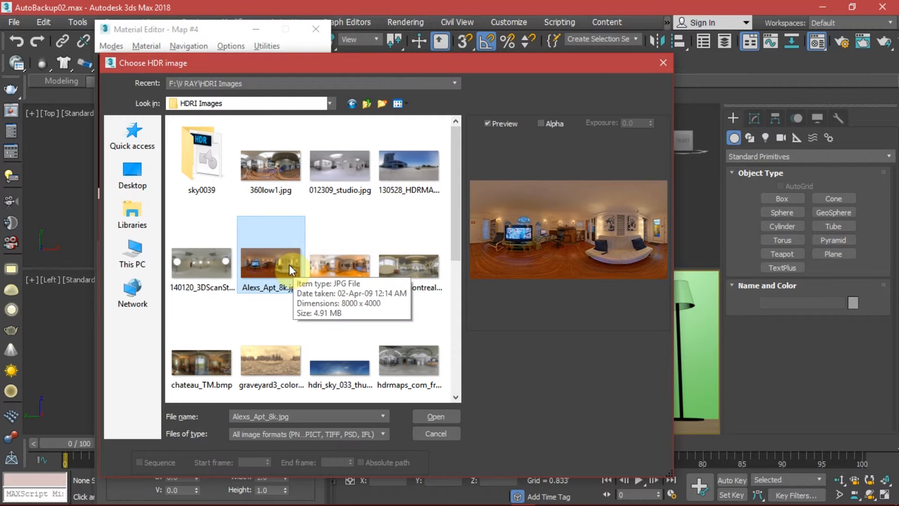
left_click(264, 168)
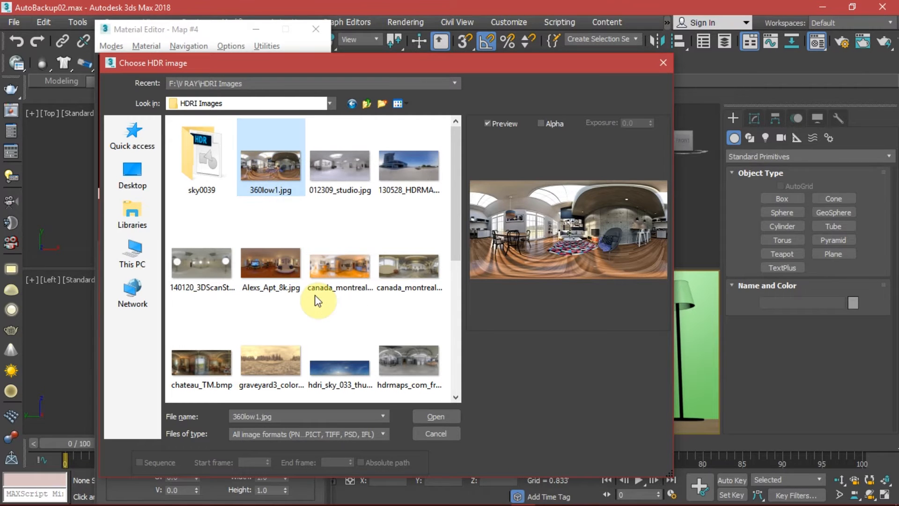
left_click(430, 414)
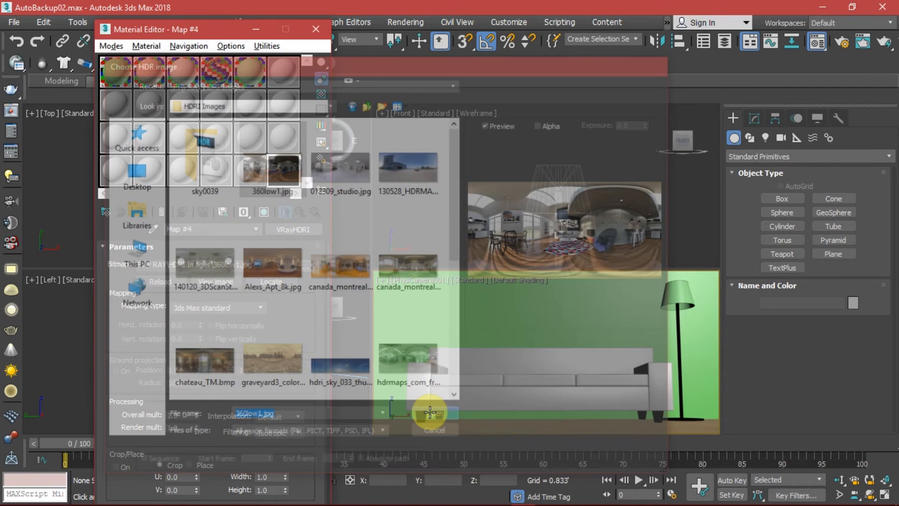
left_click(219, 309)
left_click(202, 334)
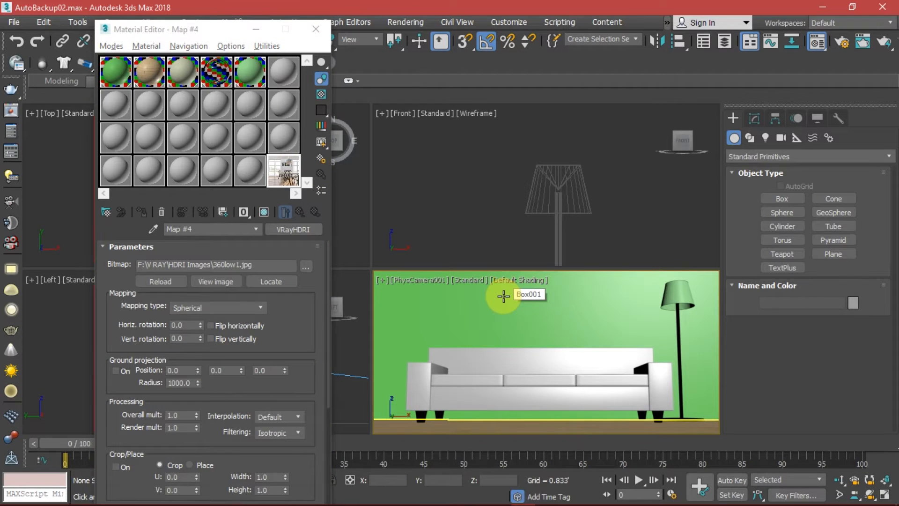
Step: Assign the VRayHDRI map as an instance to the scene's background environment map
key("8")
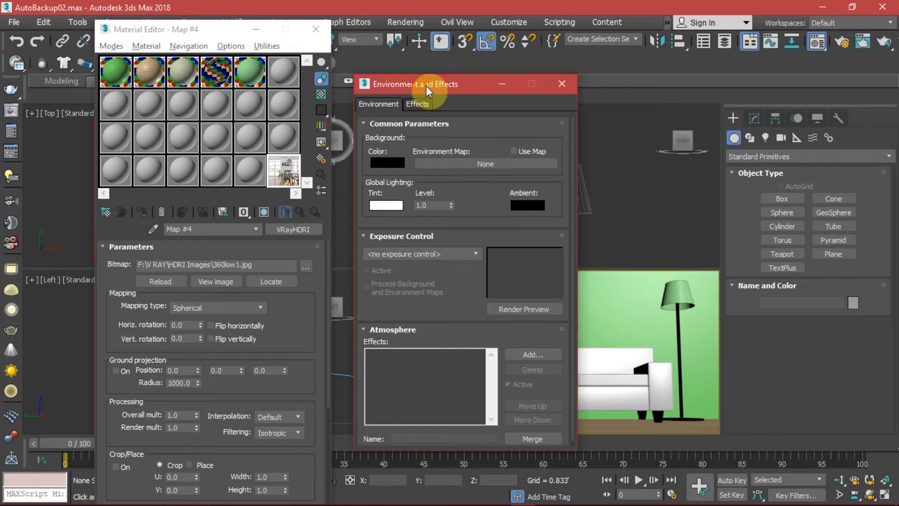
left_click_drag(419, 86, 434, 87)
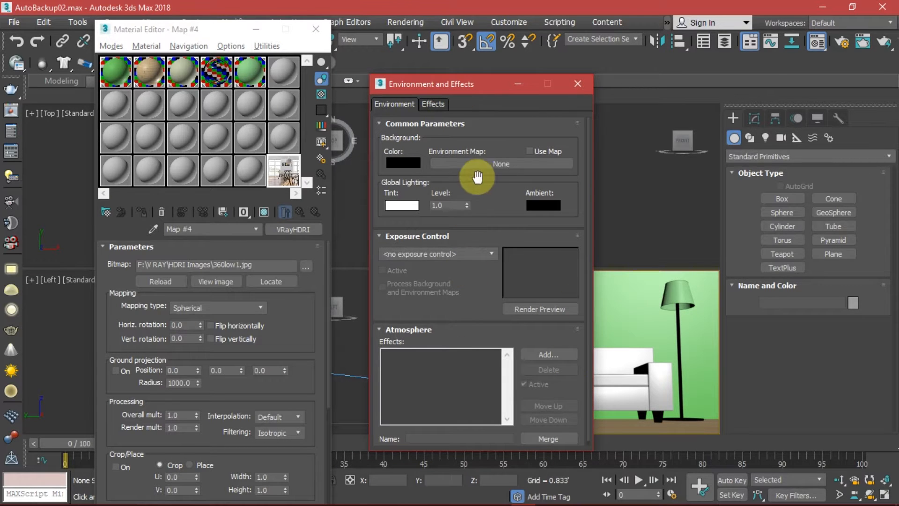
left_click(282, 177)
left_click_drag(282, 177, 488, 164)
left_click(453, 274)
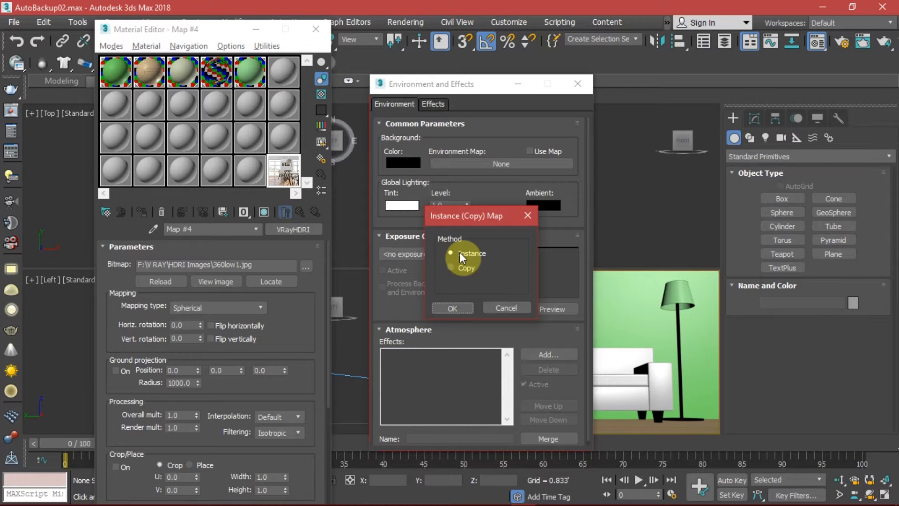
left_click(452, 308)
left_click(576, 85)
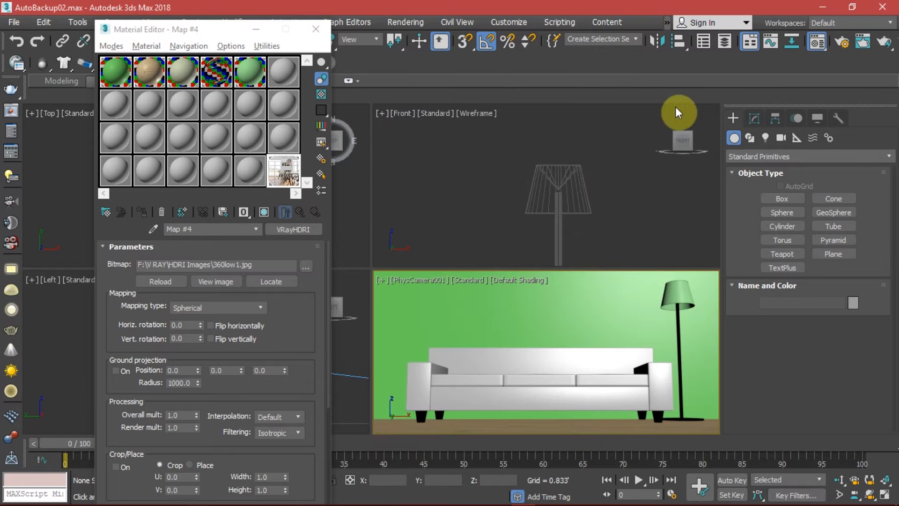
Step: Enable V-Ray's reflection/refraction environment override and assign the VRayHDRI map to it as an instance
left_click(835, 43)
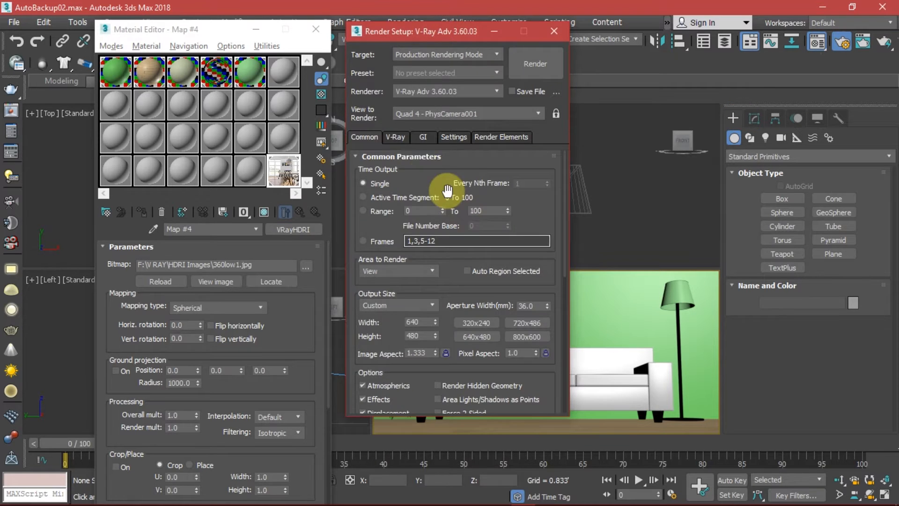
left_click(393, 137)
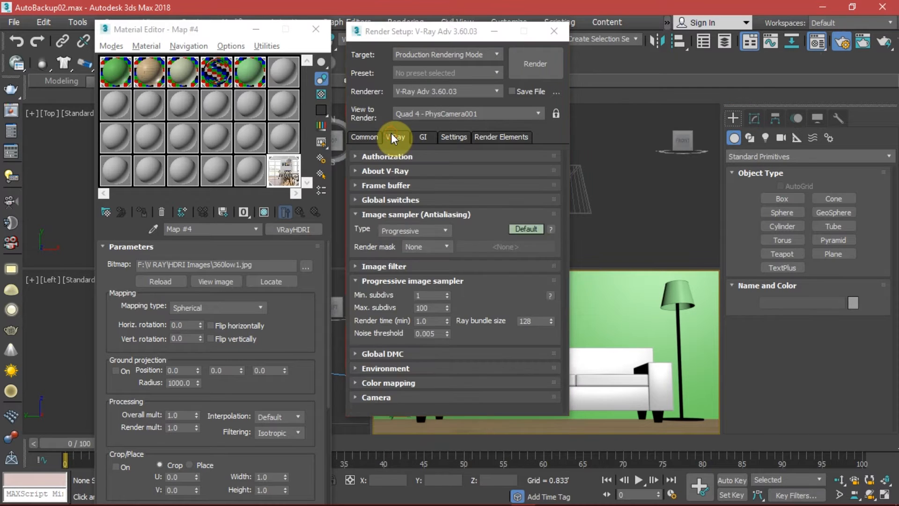
left_click(390, 369)
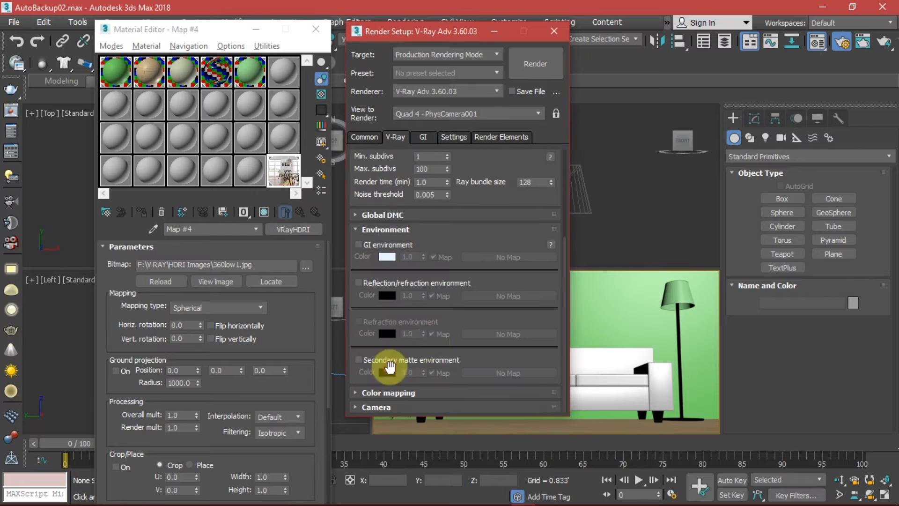
left_click(358, 283)
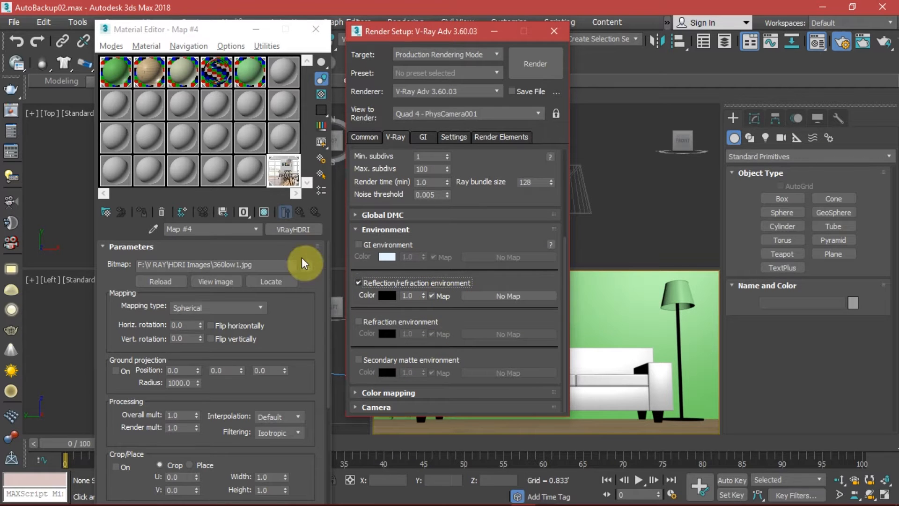
left_click_drag(281, 170, 519, 294)
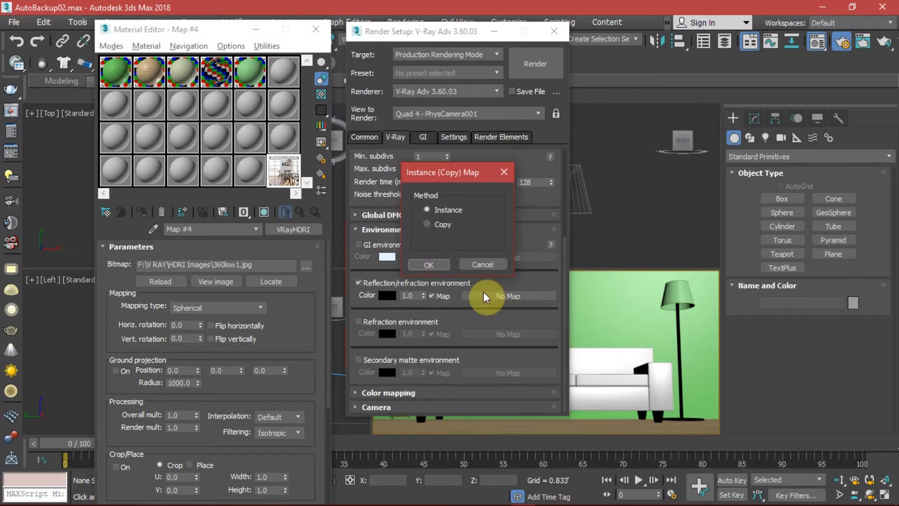
left_click(435, 262)
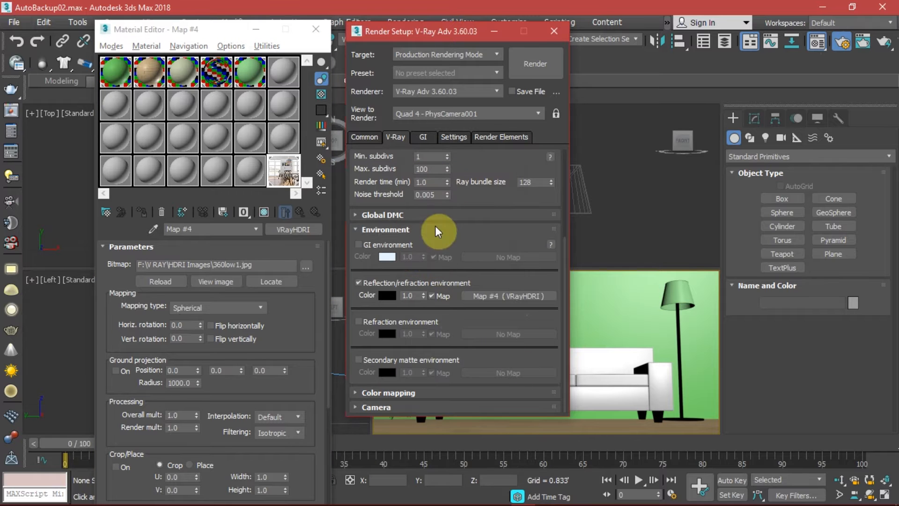
left_click(551, 34)
left_click(315, 29)
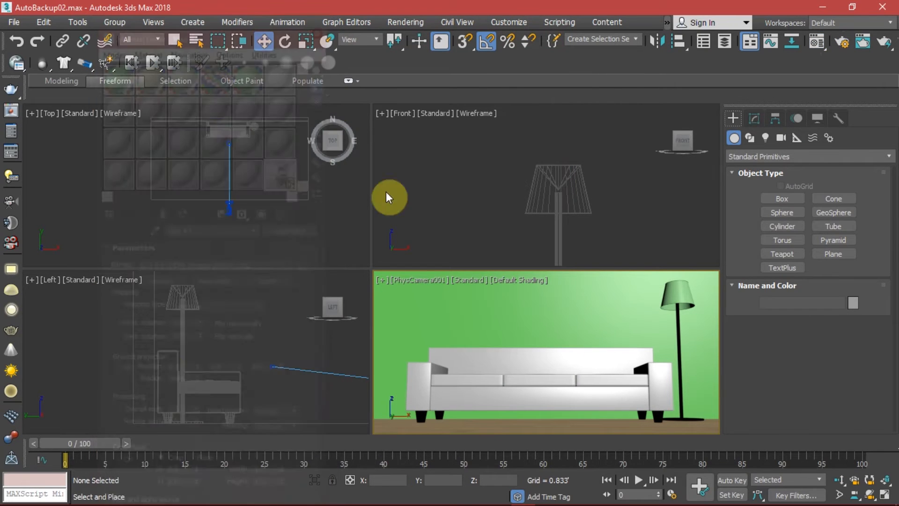
Step: Maximize the PhysCamera001 viewport
left_click(642, 251)
right_click(642, 377)
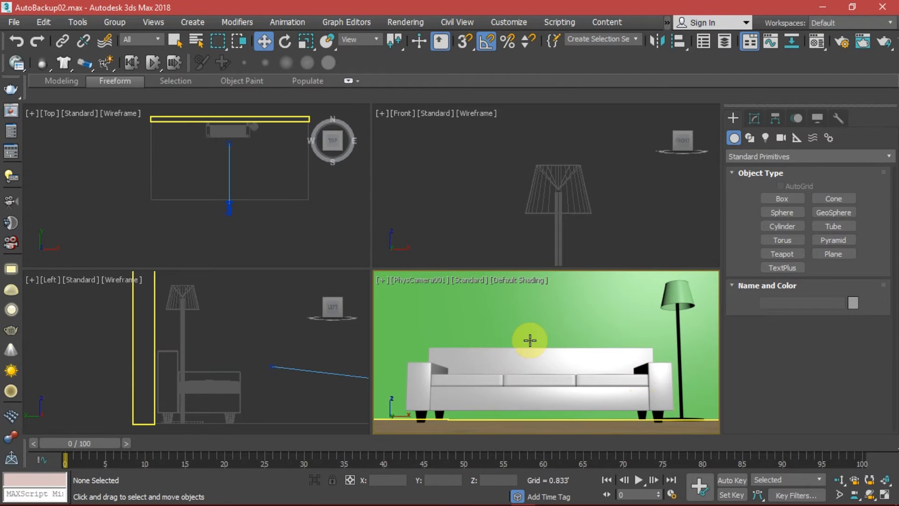
key("alt+w")
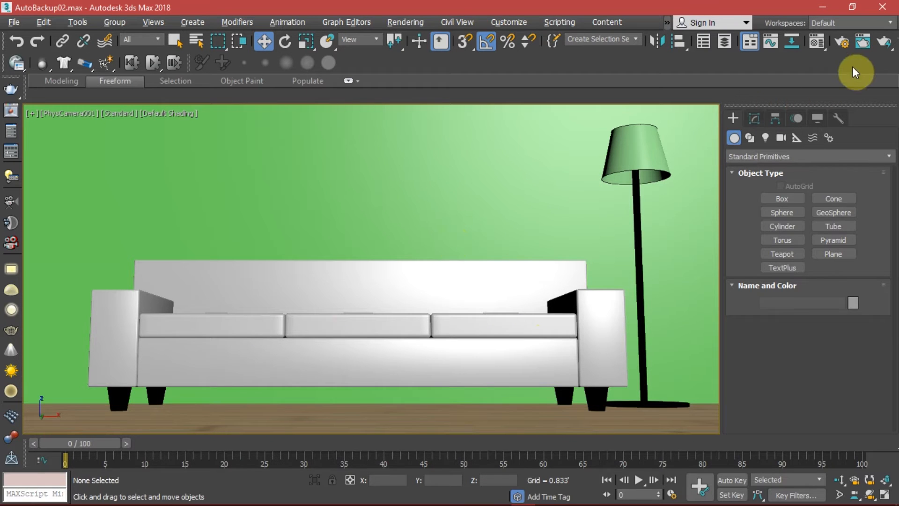
Step: Set the render output size to 1920 by 817 and lock the image aspect ratio
left_click(840, 41)
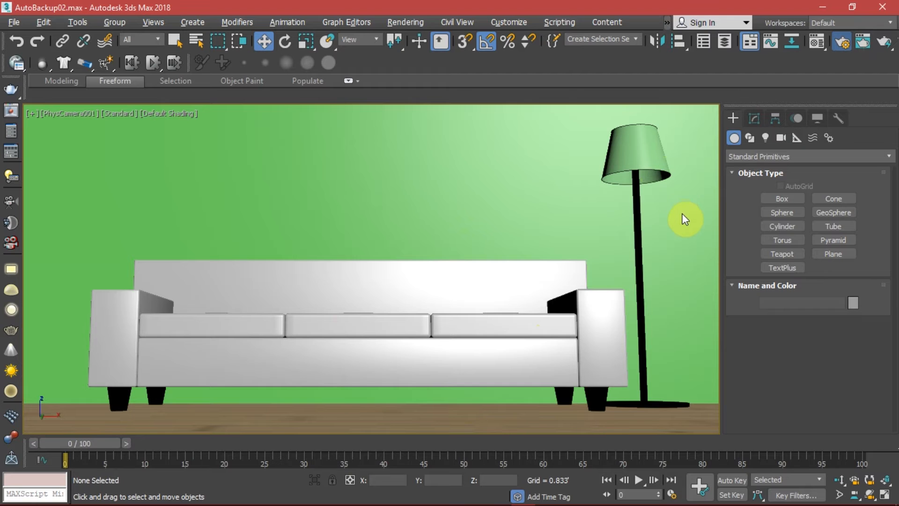
left_click(357, 140)
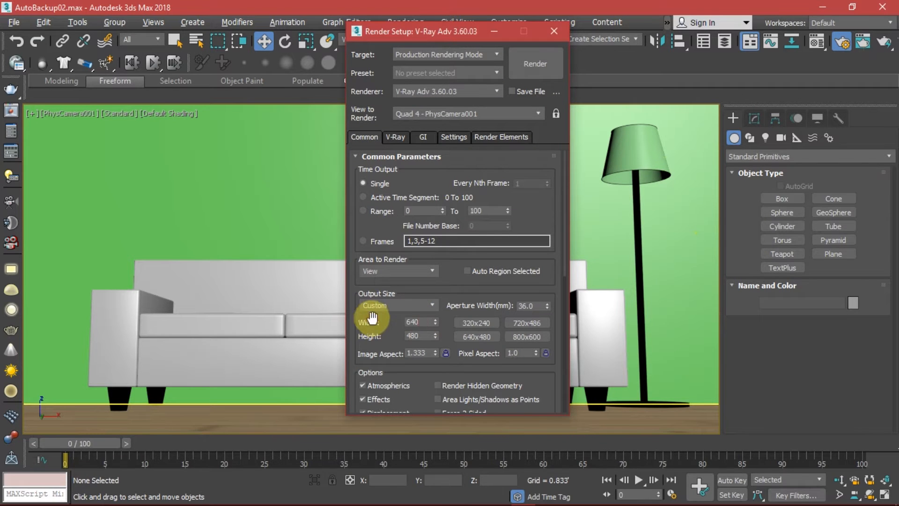
double_click(414, 322)
type("1920")
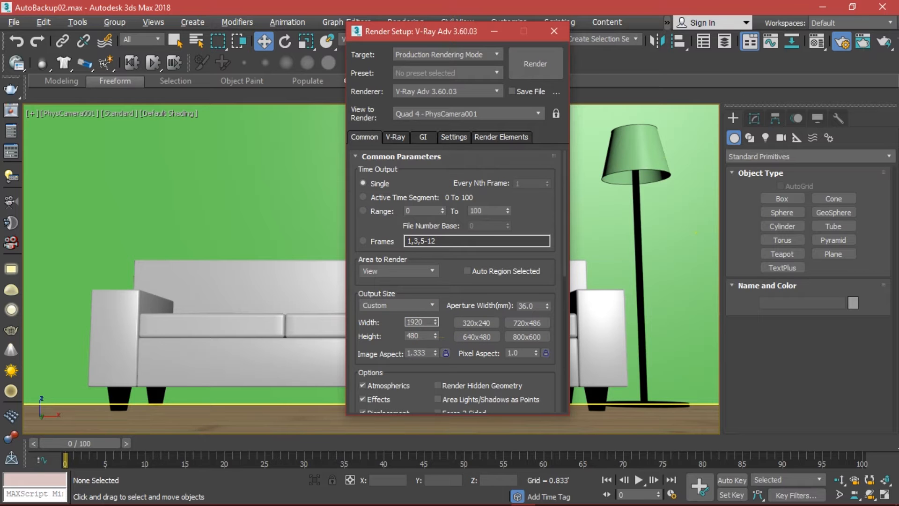
key("Tab")
type("817")
left_click(443, 319)
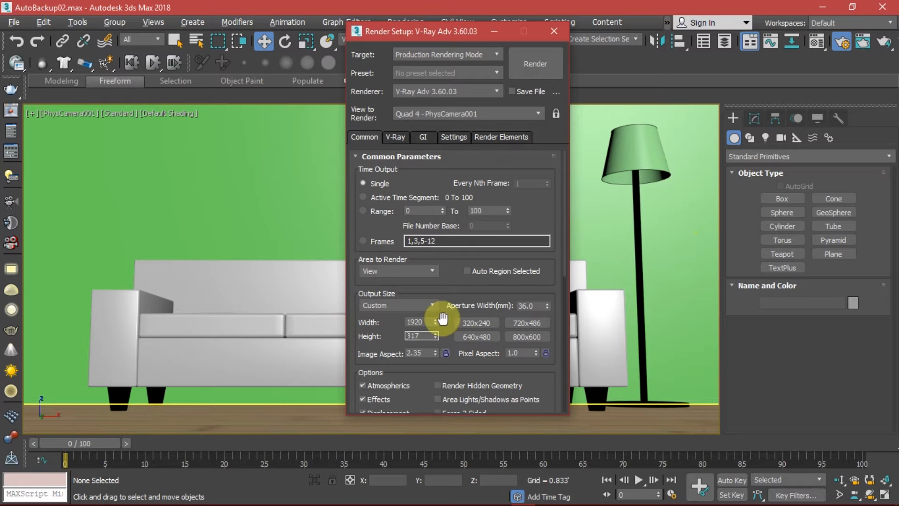
left_click(445, 355)
Step: Reduce the render output width to 500 with the aspect ratio locked, and close the render settings
left_click_drag(427, 321, 352, 322)
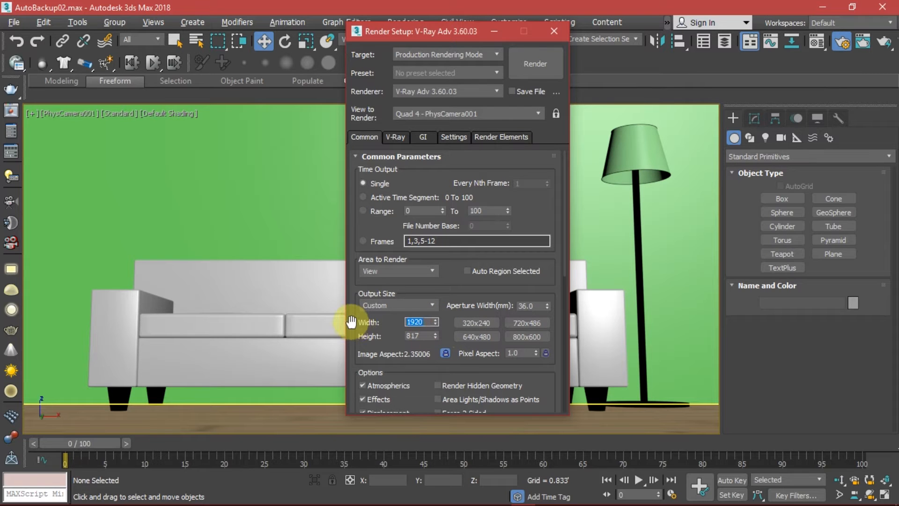
type("500")
left_click(530, 220)
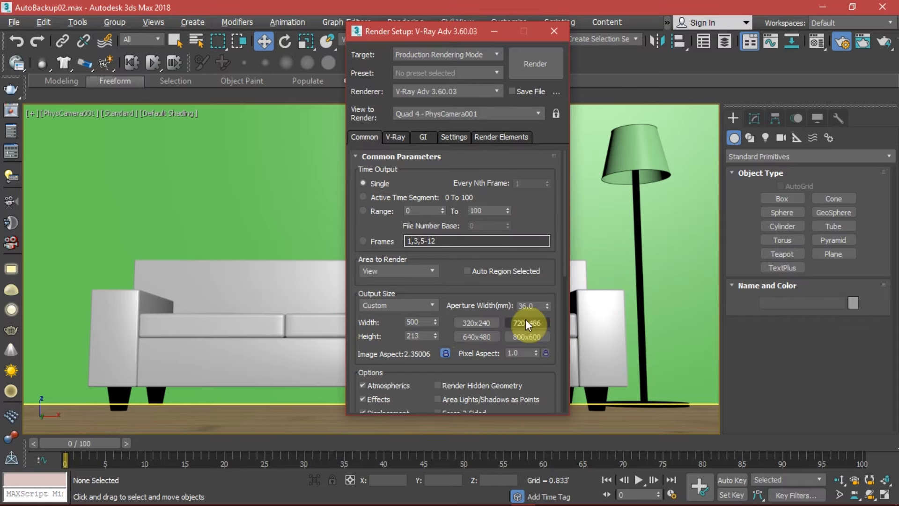
left_click(553, 35)
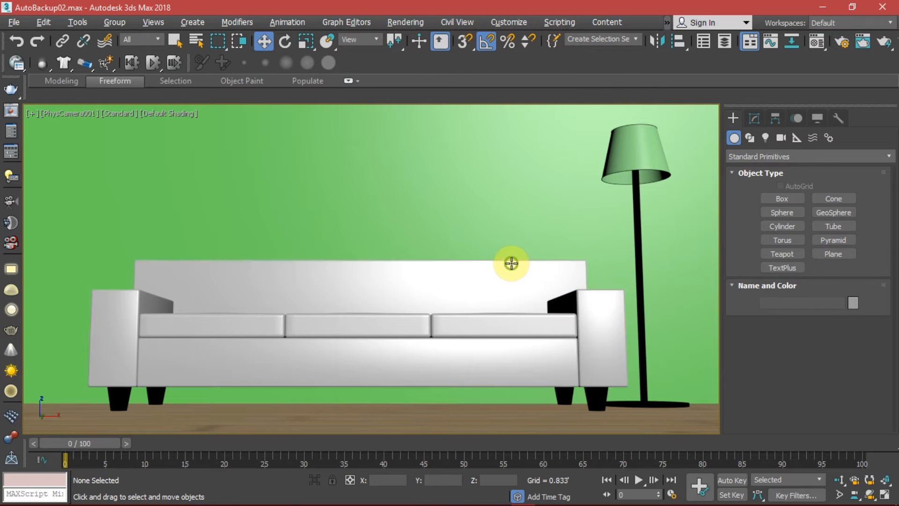
Step: Show the safe frame in the camera view and render a V-Ray test image
key("shift+f")
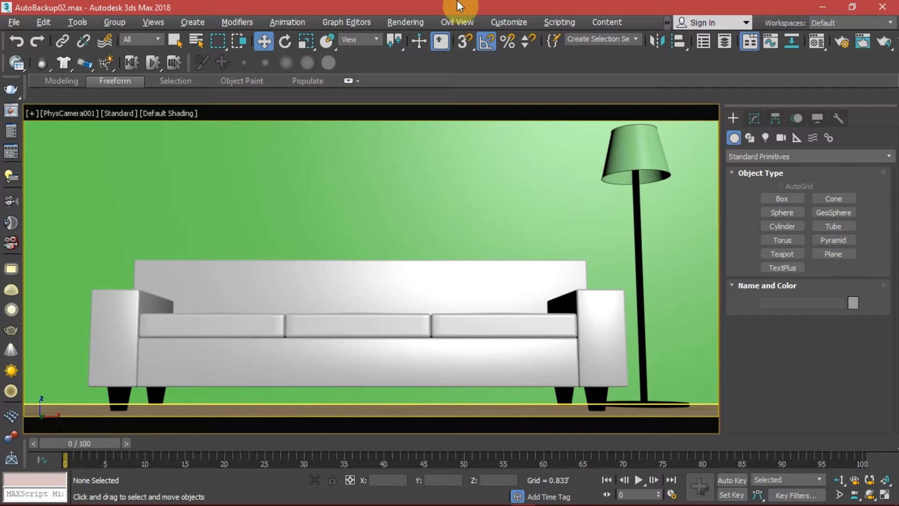
key("shift+q")
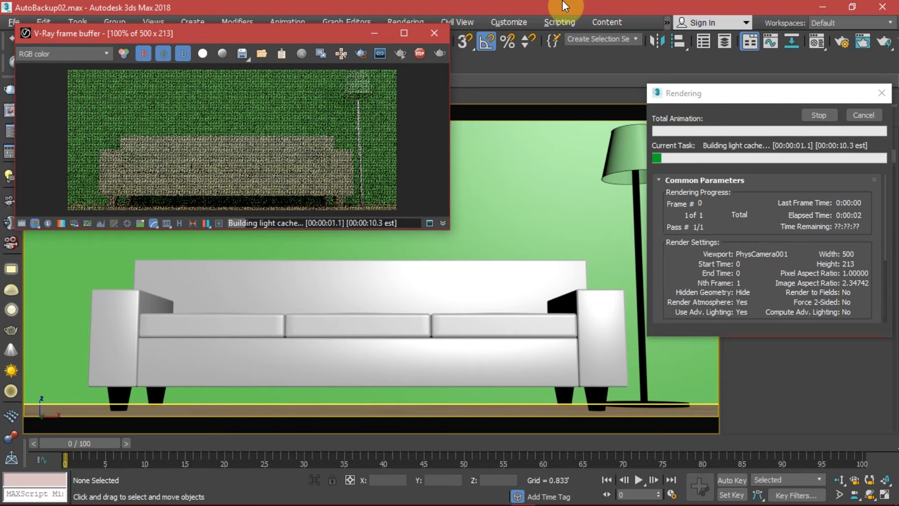
left_click_drag(328, 35, 422, 35)
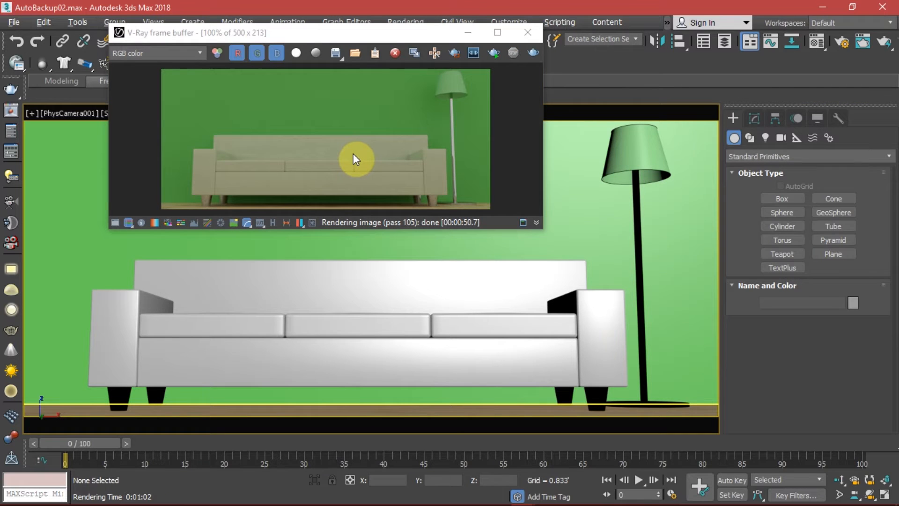
left_click(361, 154)
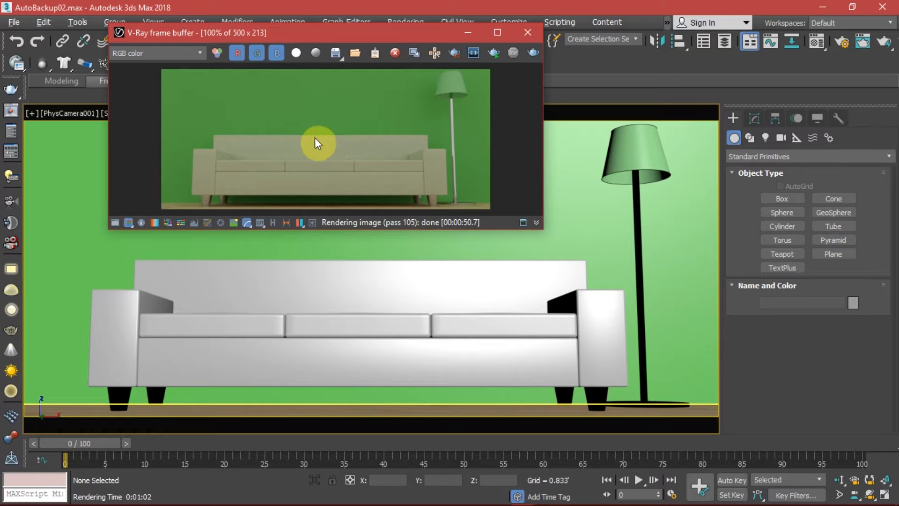
Step: Show the render history in the V-Ray frame buffer and open its settings
left_click(274, 229)
left_click_drag(192, 37, 304, 47)
left_click(67, 70)
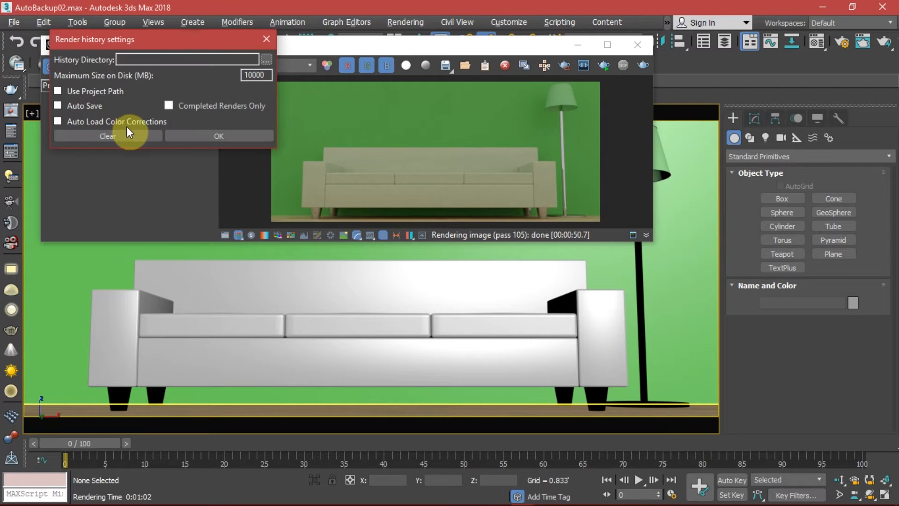
Step: Browse to the Documents\3dsMax folder for the render history directory
left_click(267, 60)
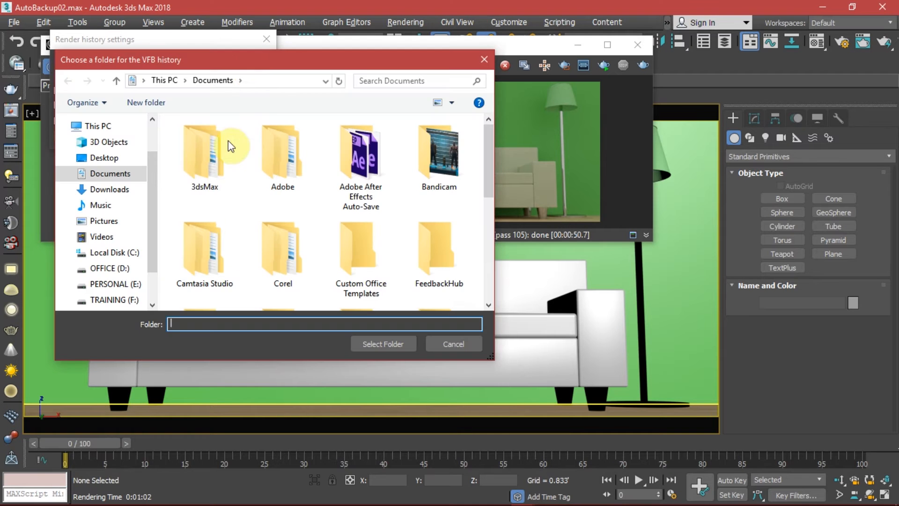
left_click(247, 65)
left_click_drag(264, 70, 284, 68)
double_click(225, 153)
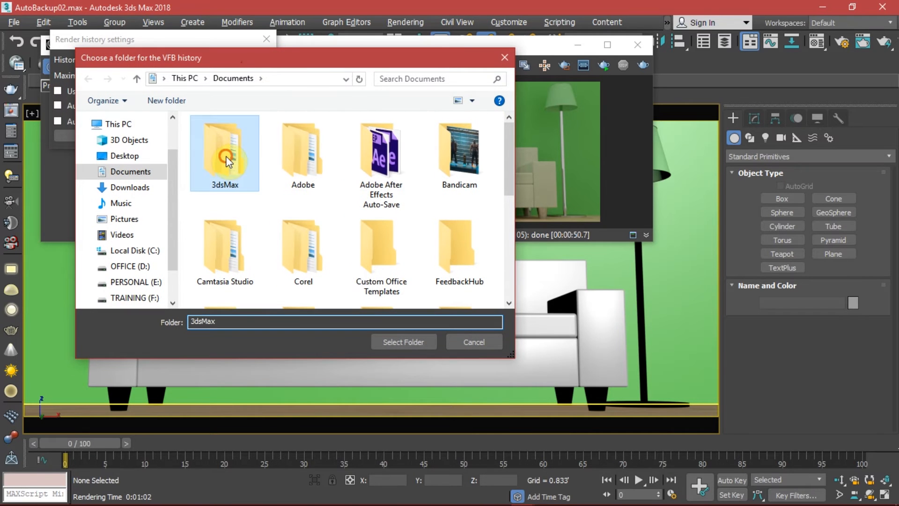
left_click(271, 253)
scroll(261, 227, "down", 2)
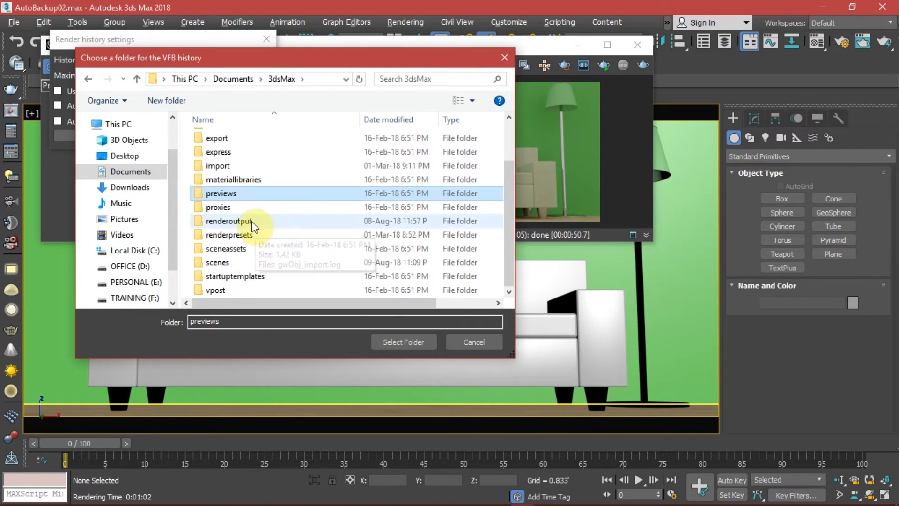
scroll(241, 209, "up", 2)
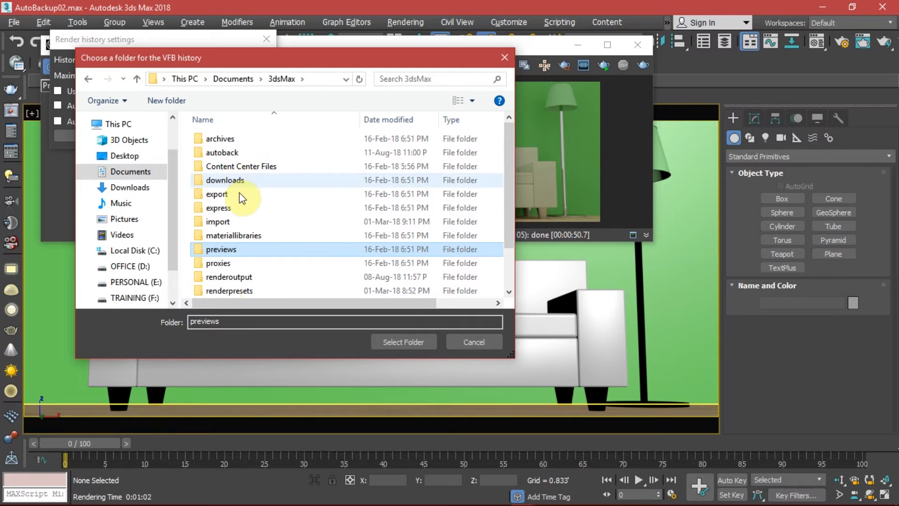
scroll(239, 248, "down", 2)
scroll(241, 261, "up", 2)
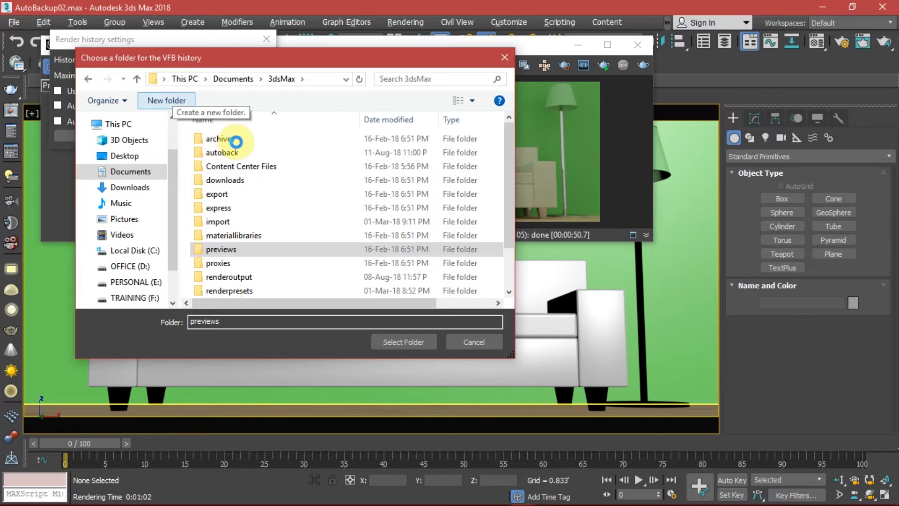
Step: Create a folder named History inside the 3dsMax folder and open it
left_click(167, 100)
type("History")
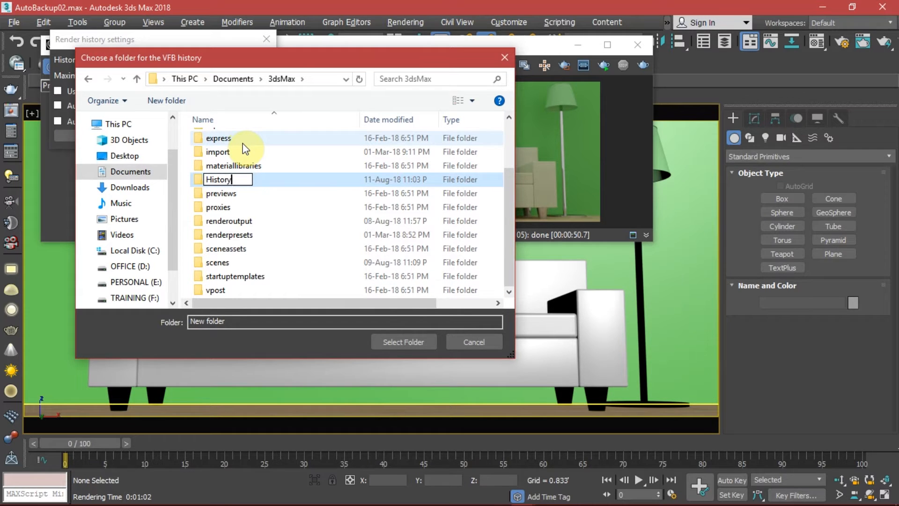
left_click(297, 183)
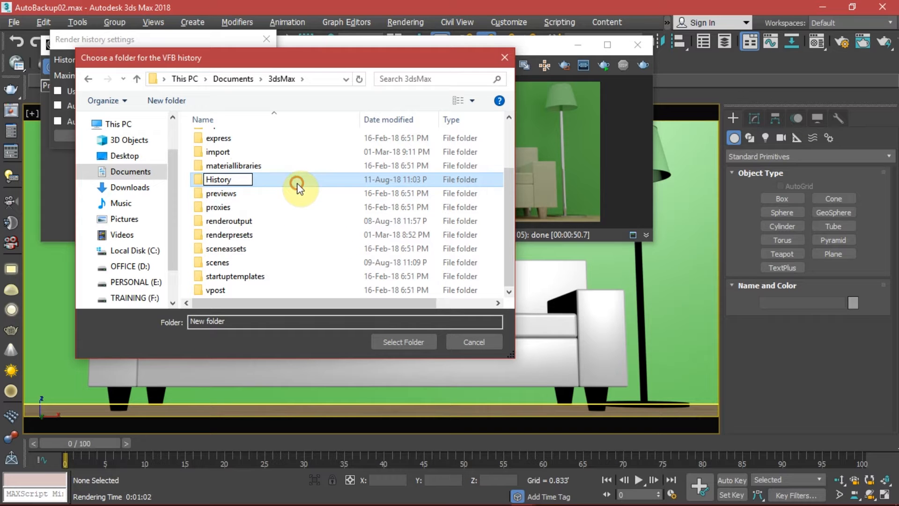
double_click(243, 151)
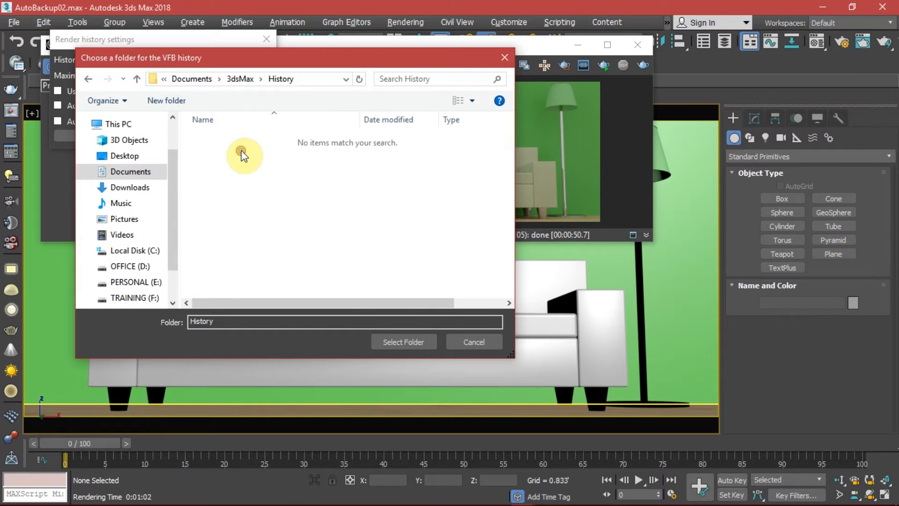
Step: Set the History folder as the render history directory and enable Auto Save
left_click(403, 341)
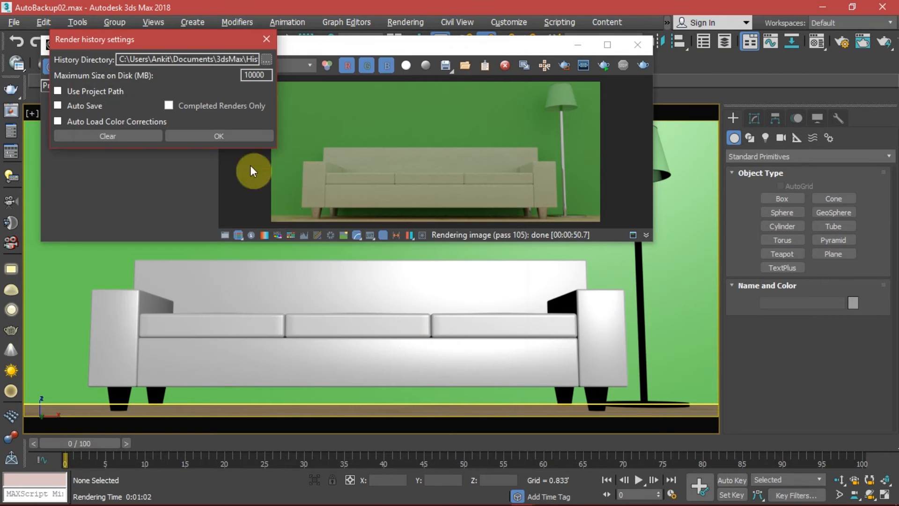
left_click(58, 107)
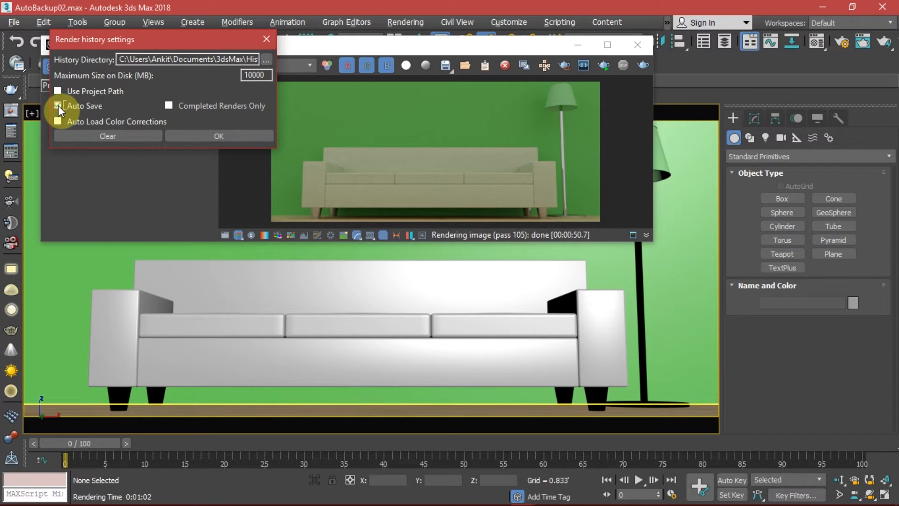
left_click(213, 136)
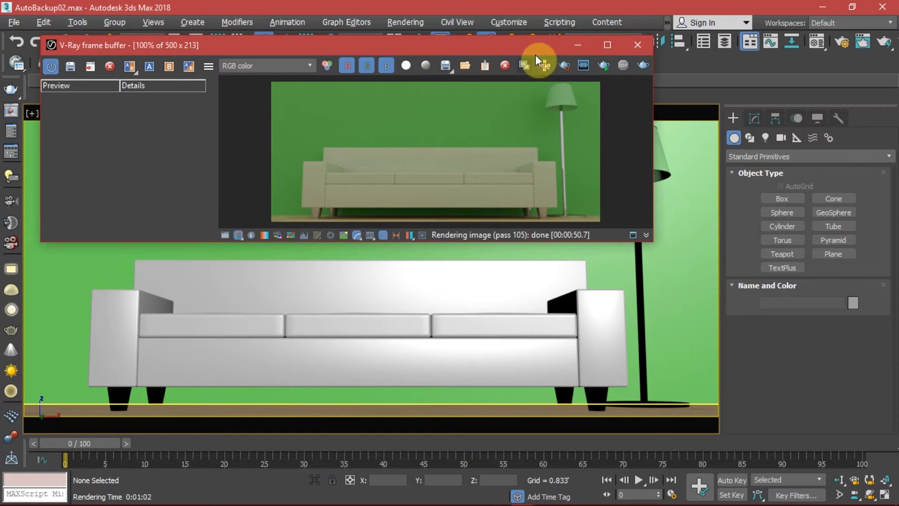
Step: Render the camera view again and select its entry in the render history, closing the frame buffer when done
left_click(639, 65)
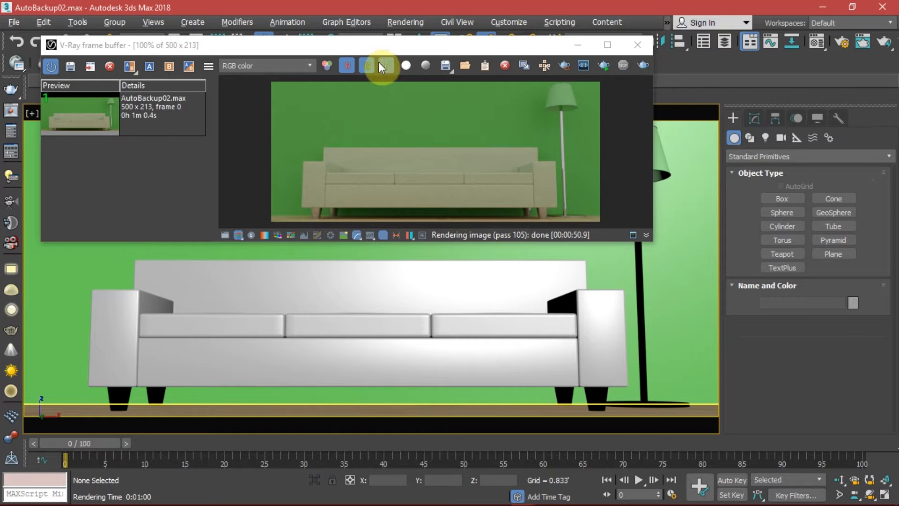
left_click(131, 125)
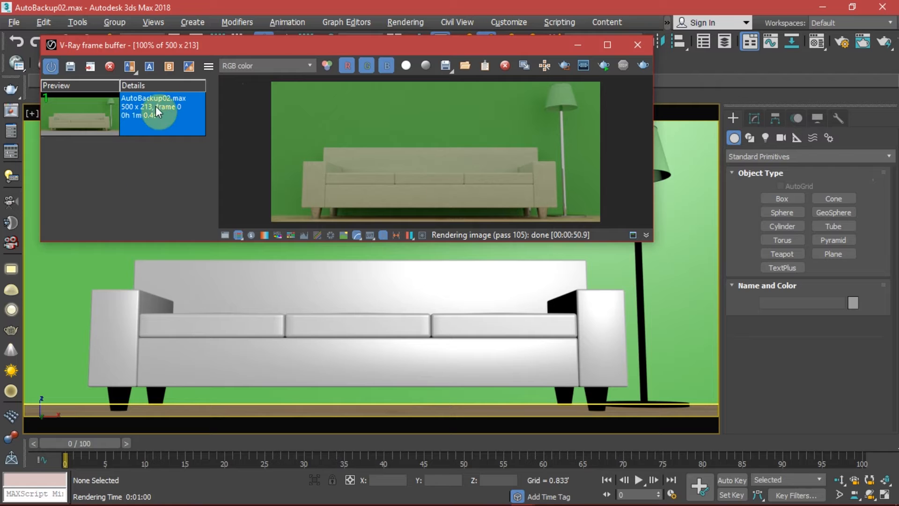
left_click(637, 45)
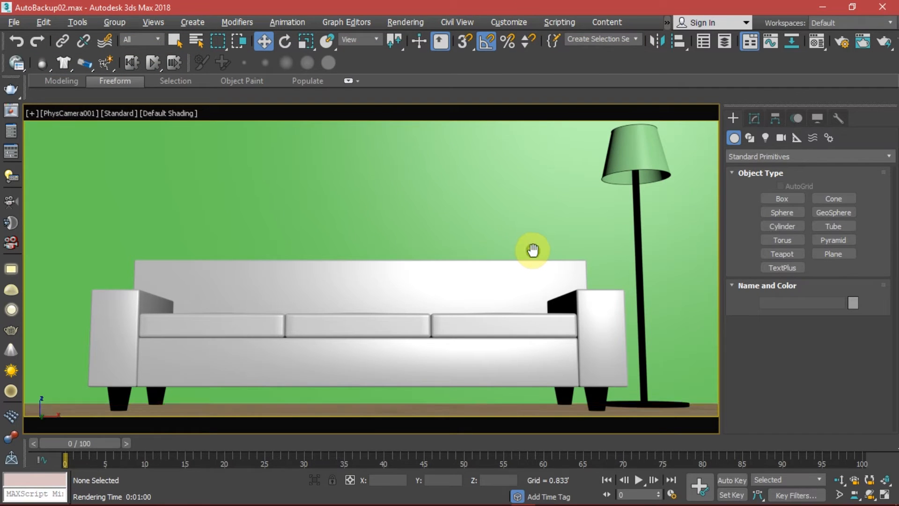
Step: Create a V-Ray plane light over the sofa in the top view, about 2.878' half-length by 1.049' half-width
key("alt+w")
left_click(291, 215)
middle_click_drag(255, 184, 255, 209)
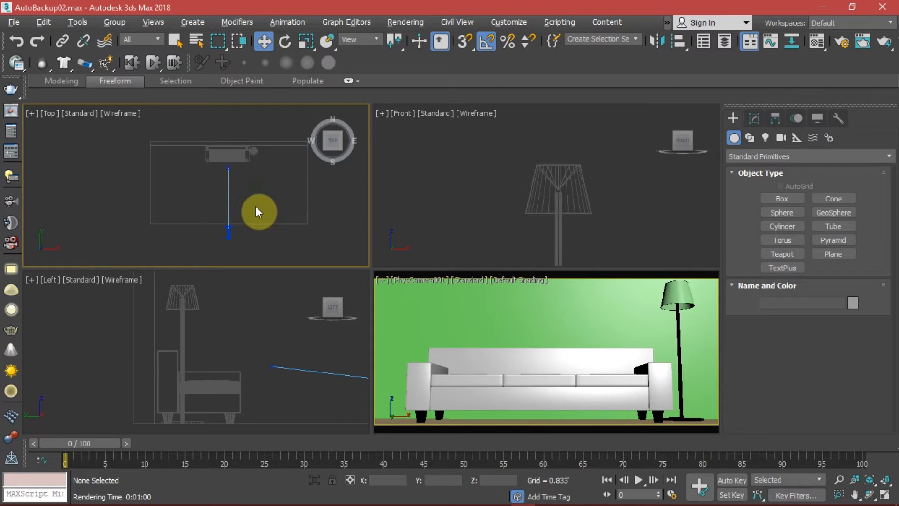
scroll(261, 181, "up", 3)
left_click(429, 196)
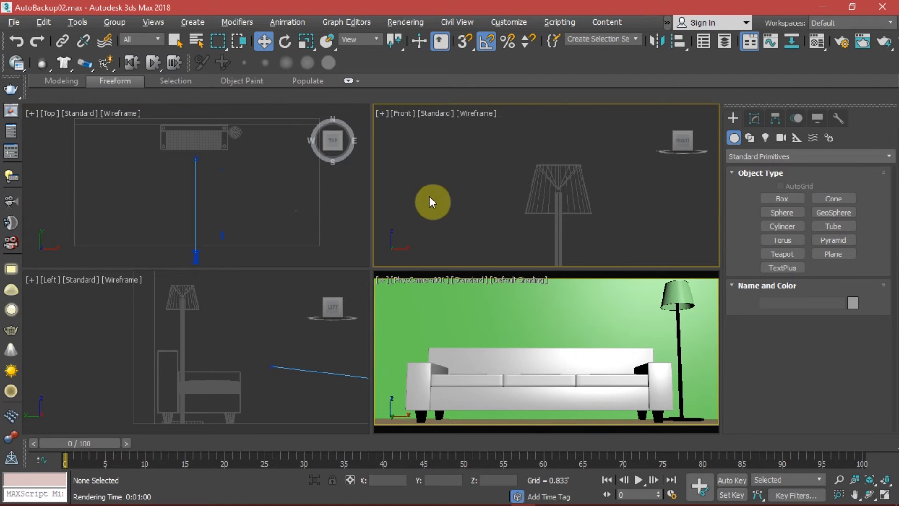
scroll(429, 196, "down", 8)
left_click(281, 321)
scroll(280, 321, "down", 8)
left_click(257, 219)
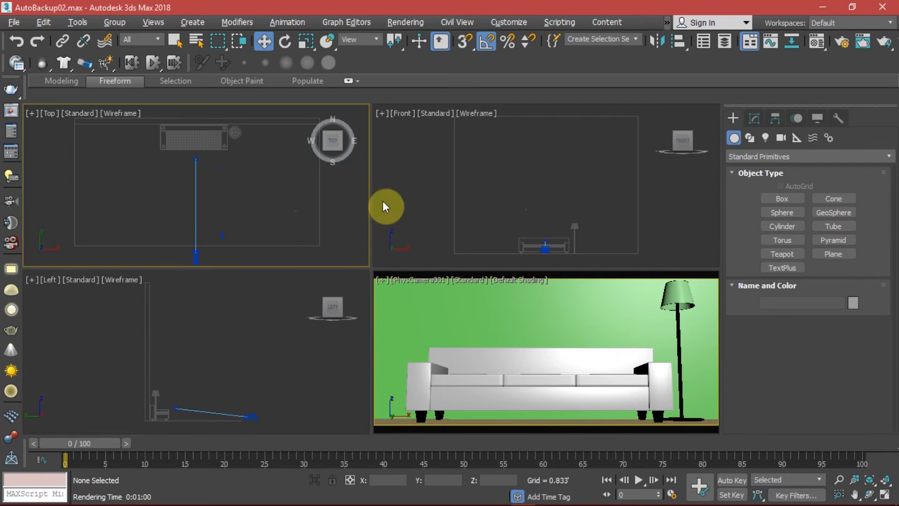
left_click(734, 136)
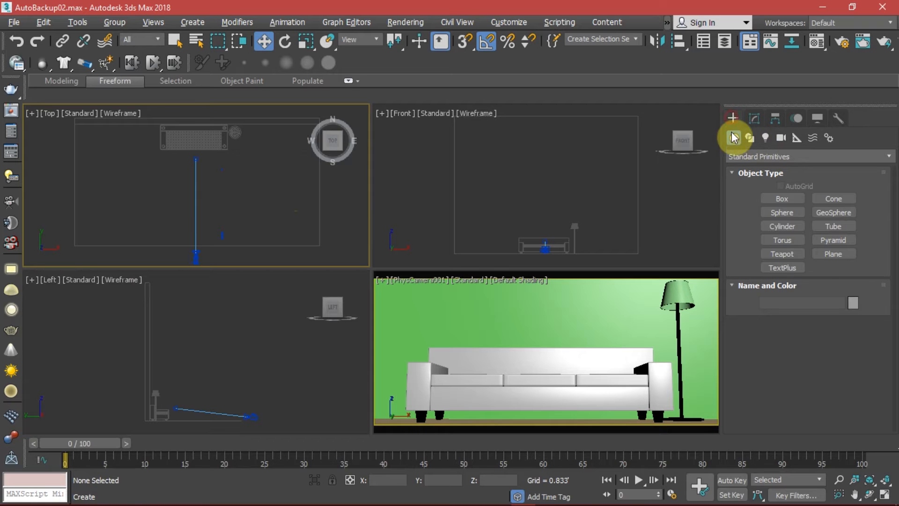
left_click(763, 138)
left_click(762, 158)
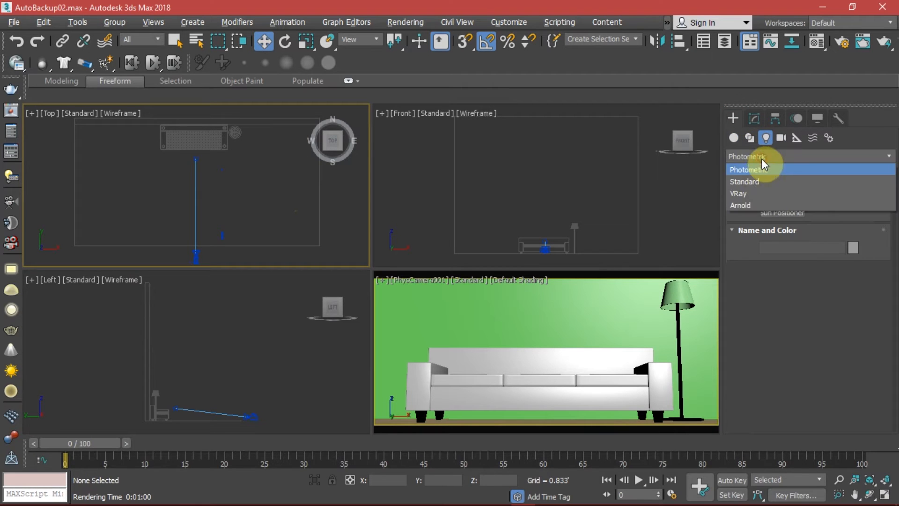
left_click(752, 193)
left_click(773, 199)
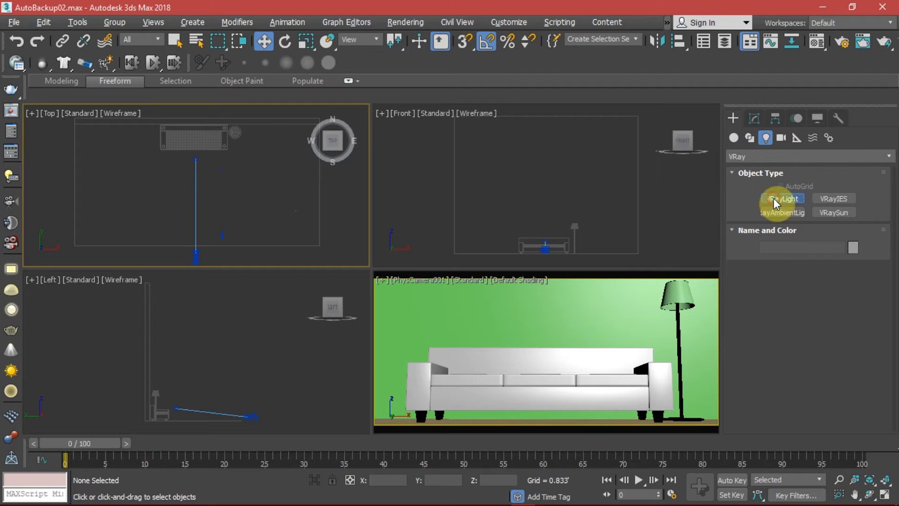
middle_click_drag(184, 159, 189, 199)
left_click_drag(167, 161, 226, 186)
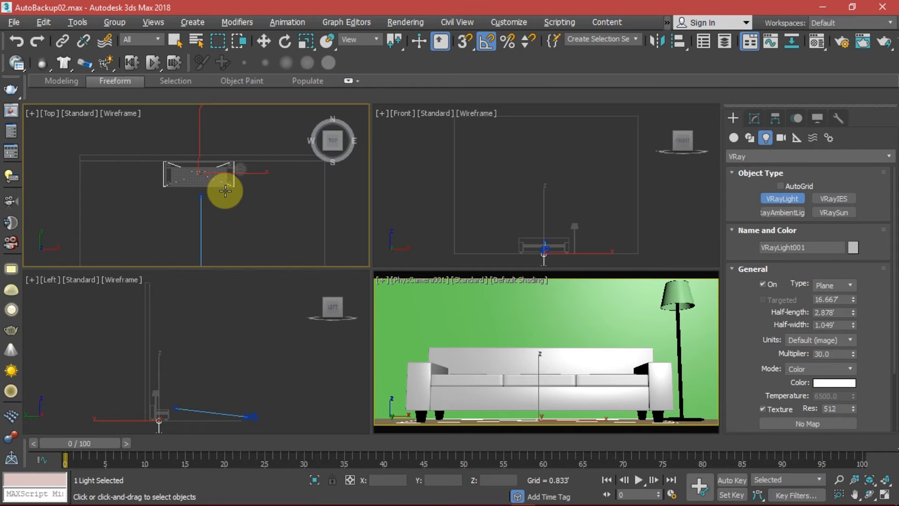
Step: Raise the plane light in the front view to a height of about 10.9', high above the sofa
key("w")
middle_click_drag(238, 186, 224, 186)
middle_click_drag(542, 246, 523, 243)
left_click_drag(525, 170, 537, 69)
middle_click_drag(557, 198, 551, 218)
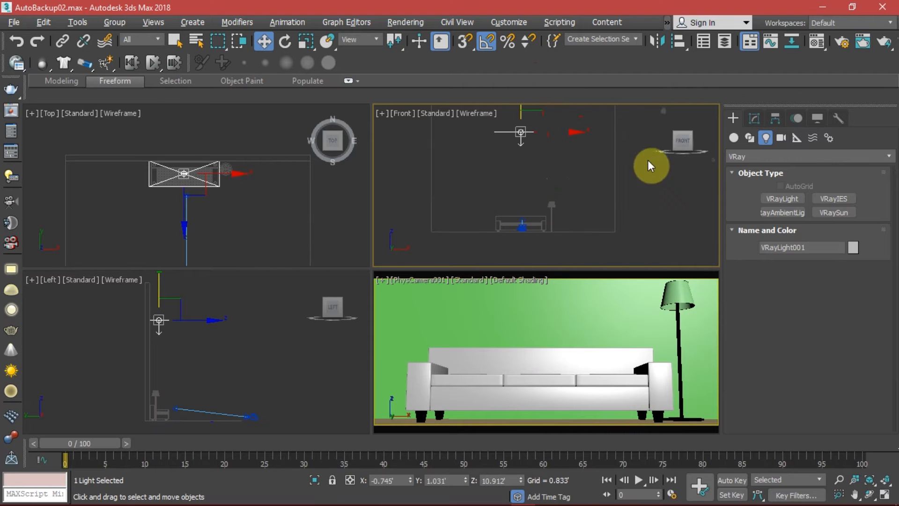
Step: Make the plane light targeted, and move it with its target forward to the front of the sofa, about Y -0.8'
left_click(753, 119)
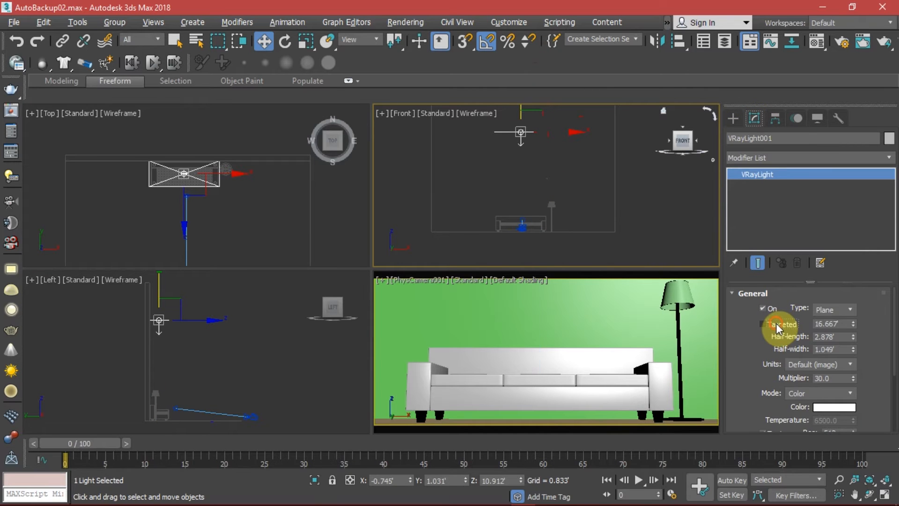
scroll(529, 231, "up", 10)
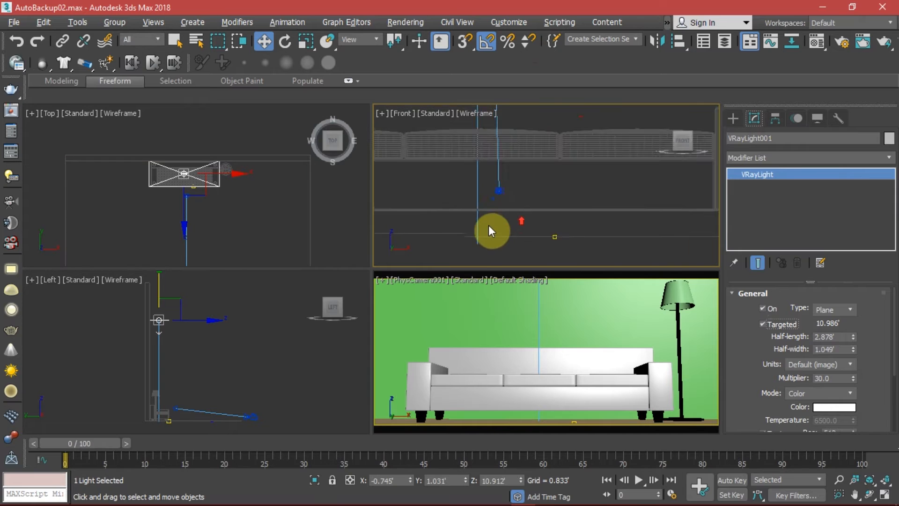
left_click(473, 244)
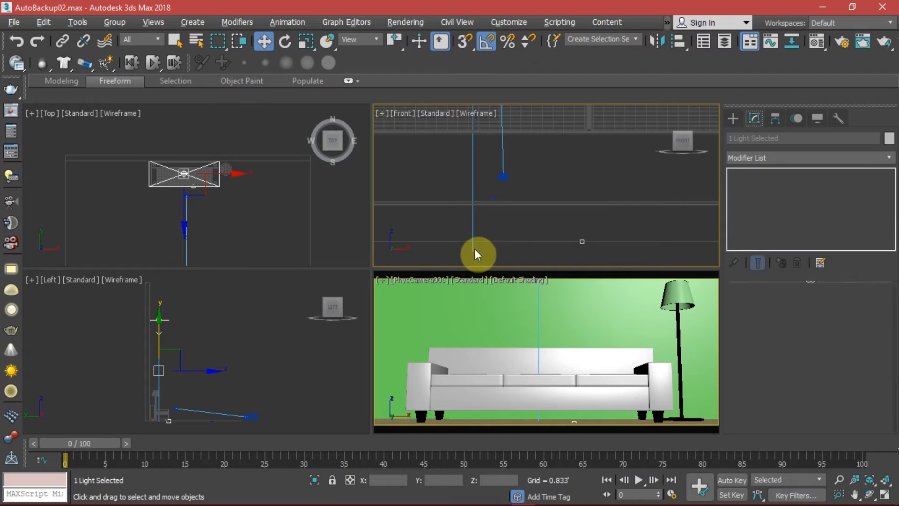
left_click(234, 328)
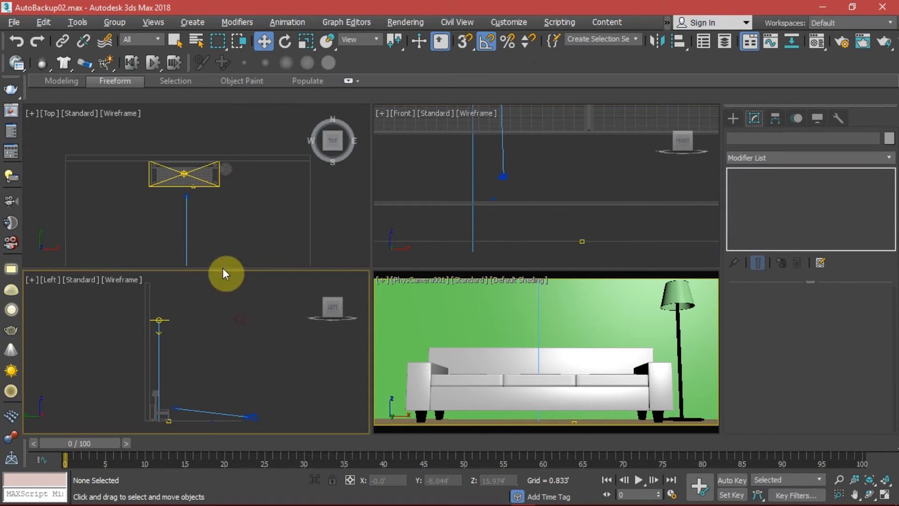
left_click(182, 175)
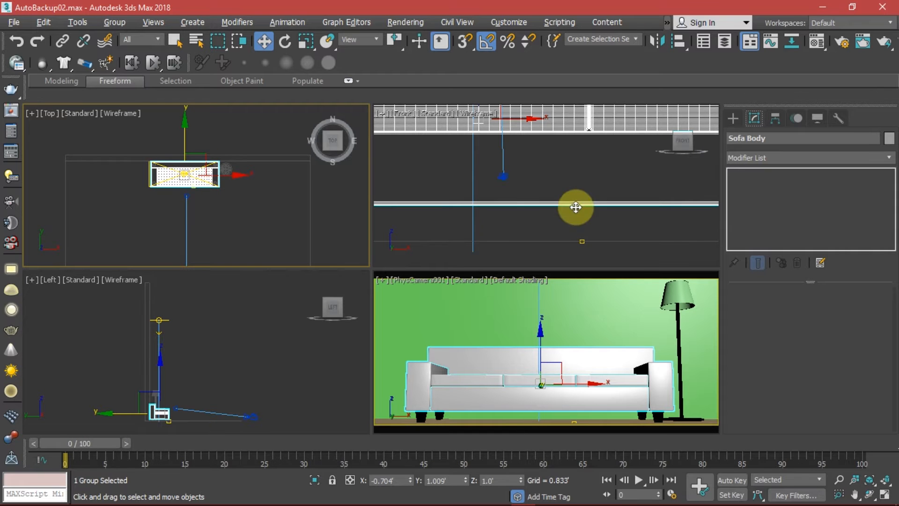
left_click(472, 228)
scroll(520, 230, "down", 5)
scroll(527, 197, "up", 5)
middle_click_drag(210, 197, 218, 192)
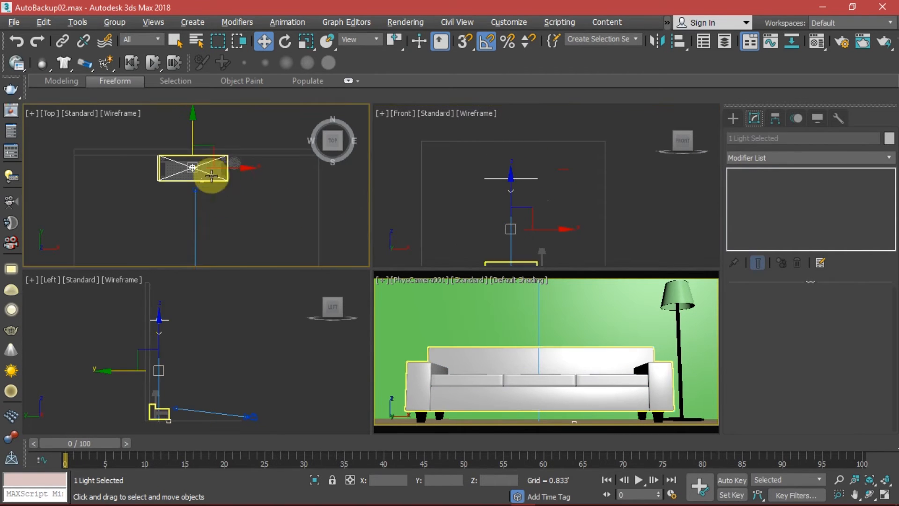
left_click_drag(193, 137, 194, 157)
Step: Select the plane light's target in the left view and move it up and back onto the sofa
left_click(215, 348)
middle_click_drag(217, 395, 201, 271)
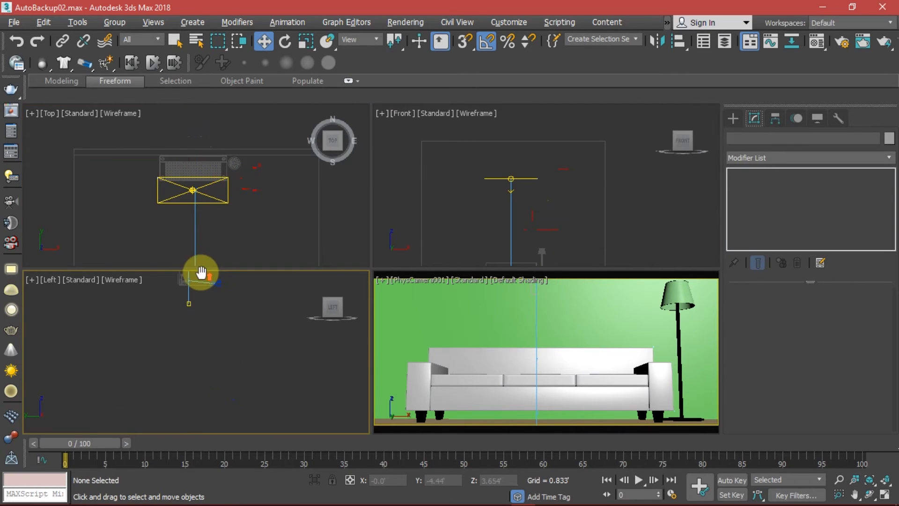
left_click(181, 324)
middle_click_drag(231, 379, 248, 432)
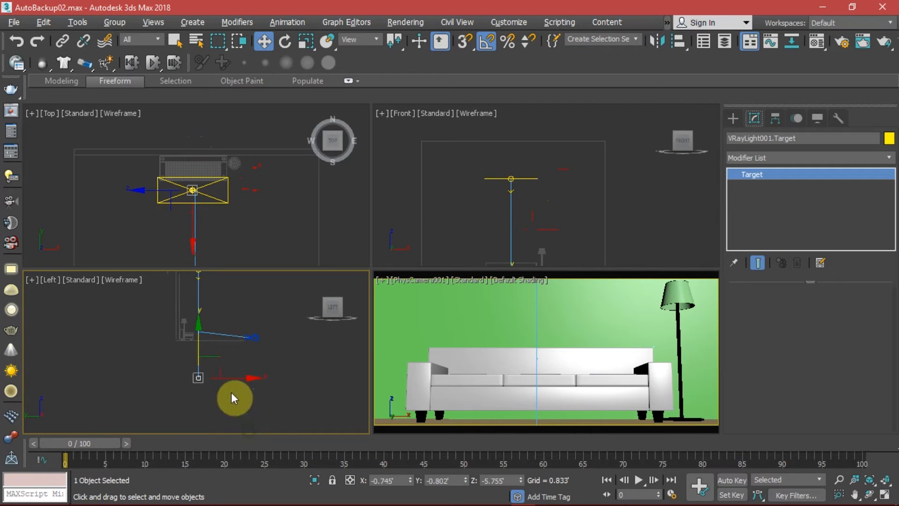
left_click_drag(218, 355, 209, 311)
Step: Move the plane light back slightly toward the sofa in the top view, to about Y -0.2'
left_click(240, 229)
left_click(200, 193)
middle_click_drag(200, 164, 201, 184)
left_click_drag(201, 184, 219, 165)
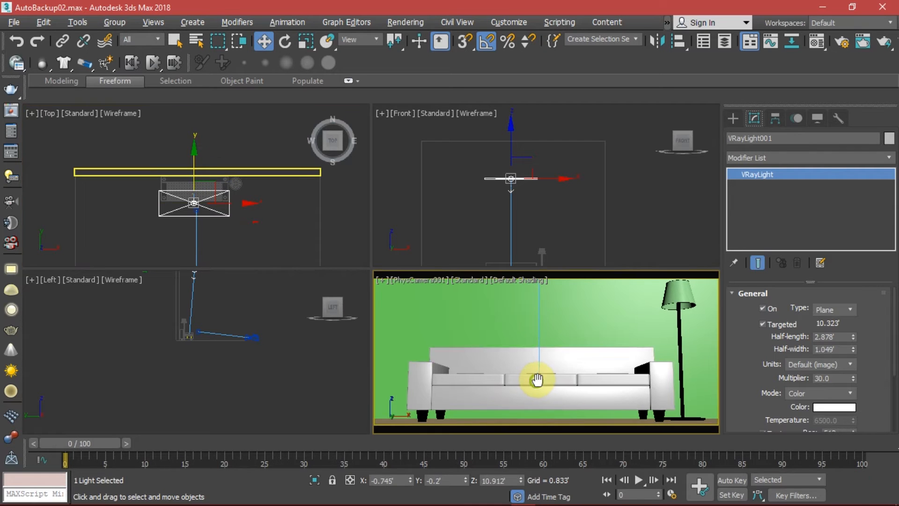
Step: Shift the camera view slightly sideways and set the plane light's multiplier to 5
middle_click_drag(442, 343, 467, 346)
left_click(213, 207)
key("Return")
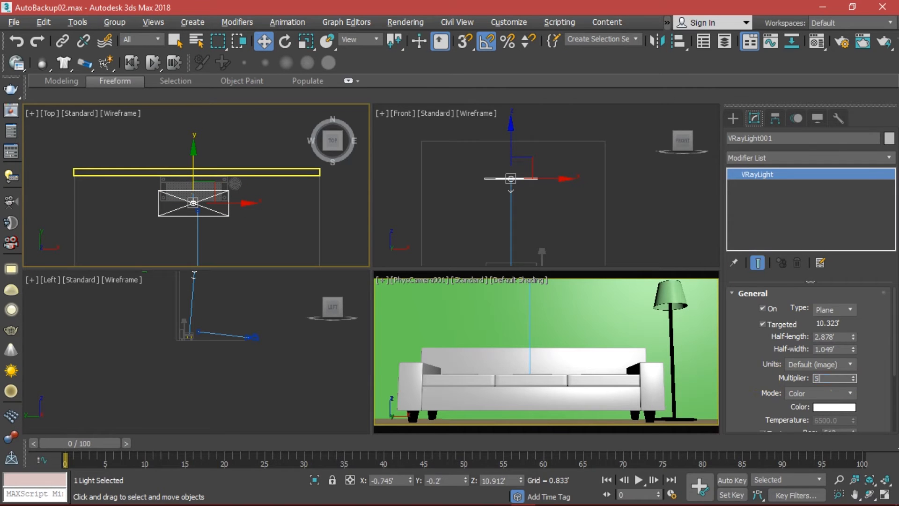
type("5")
key("Return")
Step: Maximize the camera view and render it with the plane light in place
right_click(649, 359)
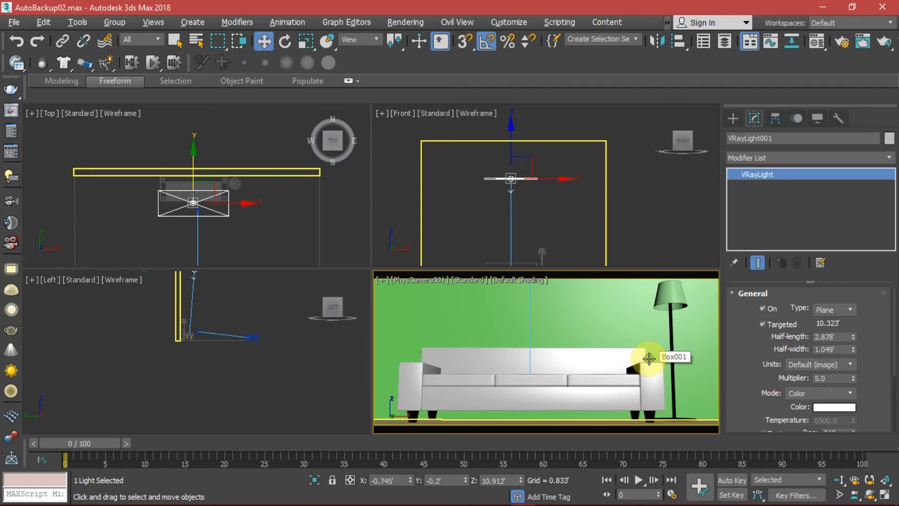
key("alt+w")
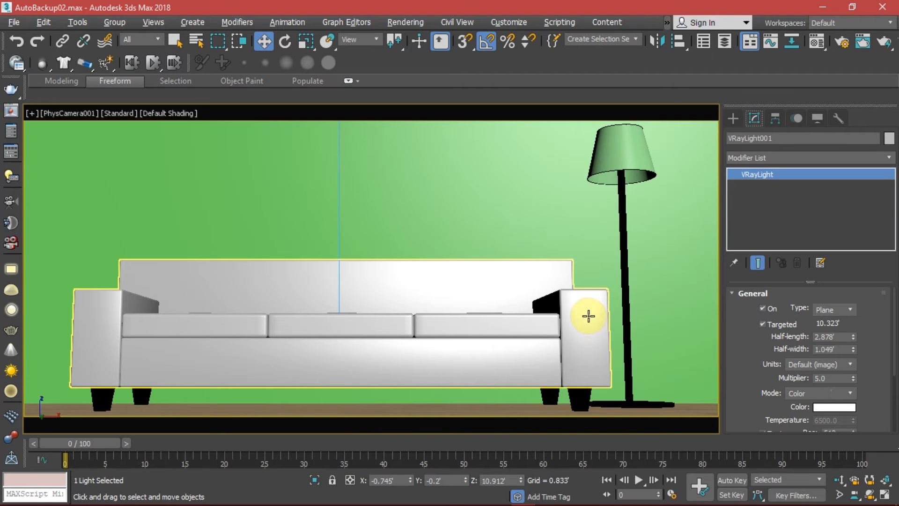
key("shift+q")
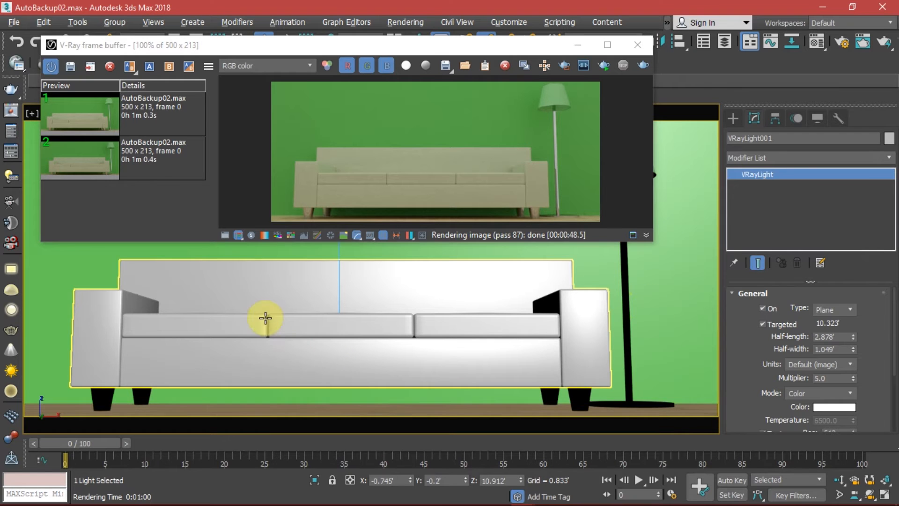
Step: Compare the two history renders in the frame buffer with entry 1 as A and entry 2 as B, then close it
left_click(119, 148)
left_click(134, 119)
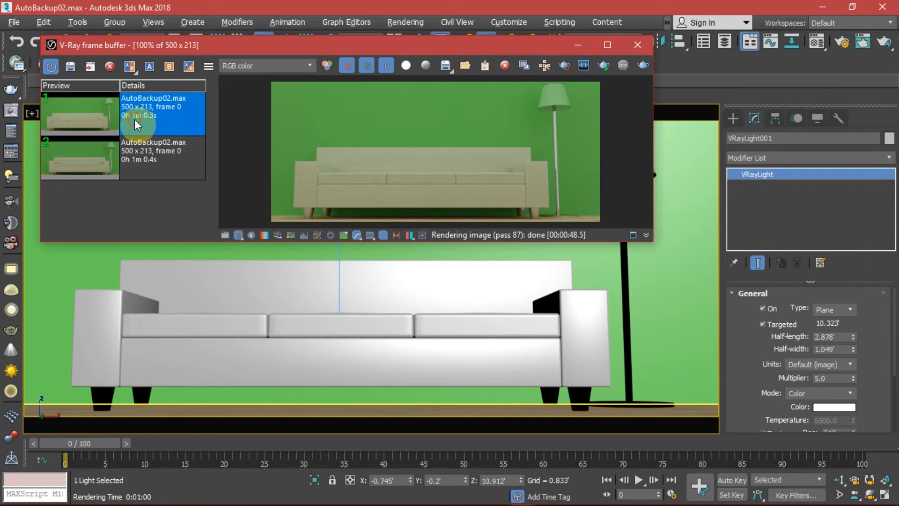
left_click(173, 154)
left_click(141, 126)
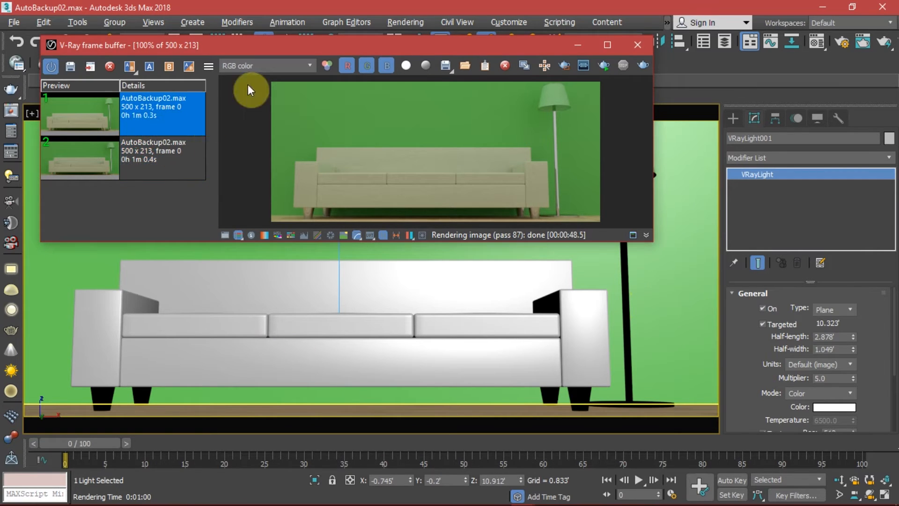
left_click(148, 67)
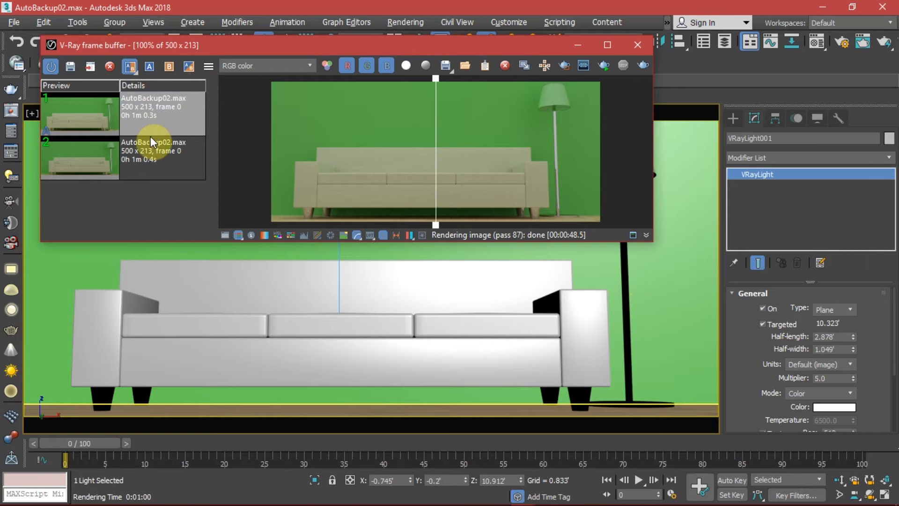
left_click(147, 147)
left_click(170, 67)
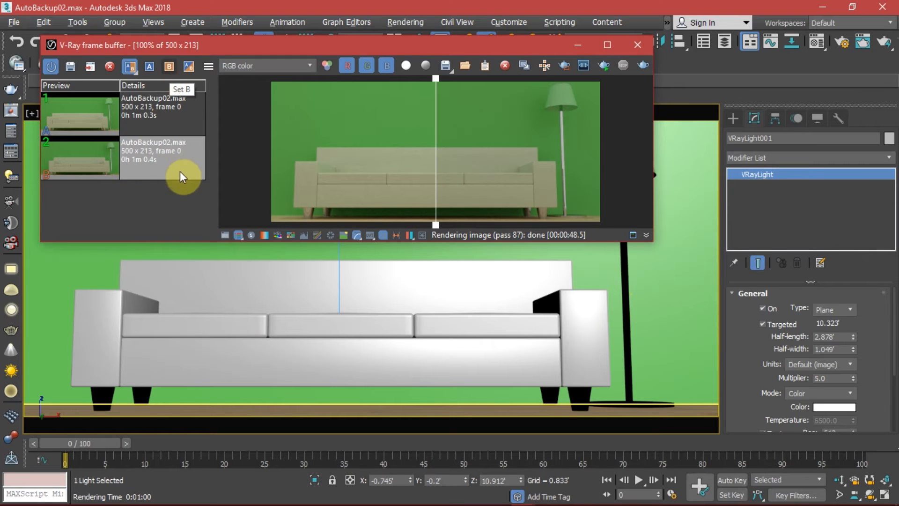
left_click(149, 111)
left_click_drag(436, 100, 424, 130)
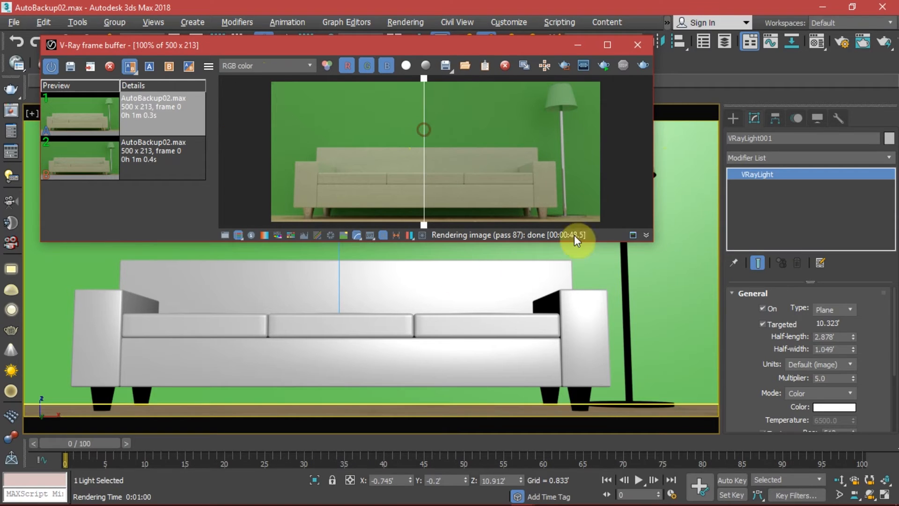
left_click(633, 45)
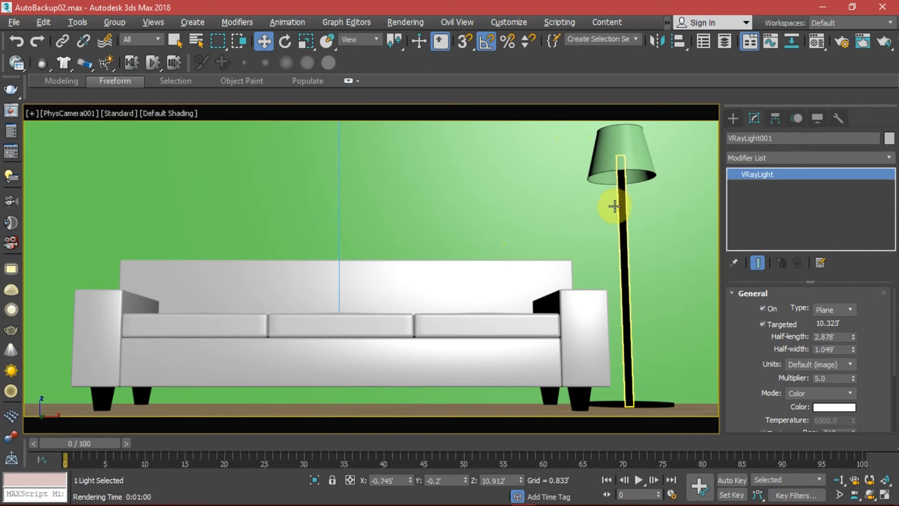
Step: Create a targeted VRayIES light inside the floor lamp's shade in the maximized left view, aimed down toward the floor
key("alt+w")
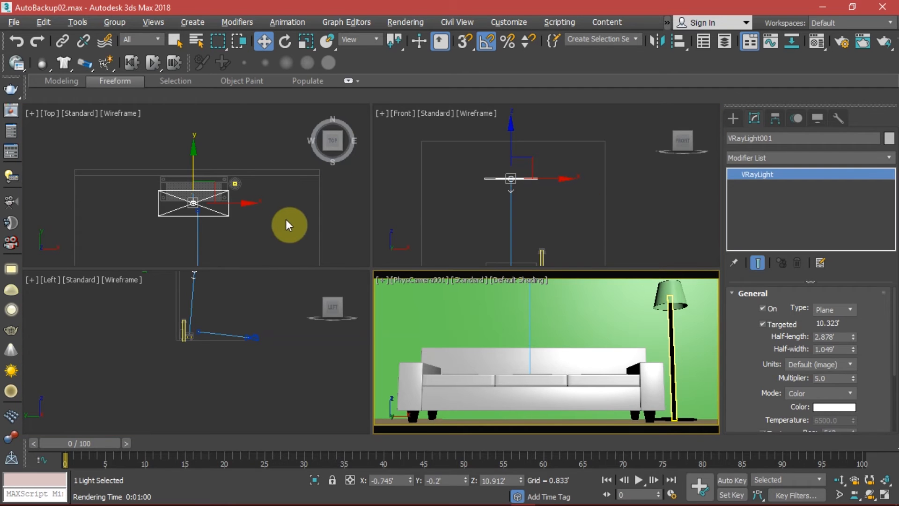
left_click(260, 247)
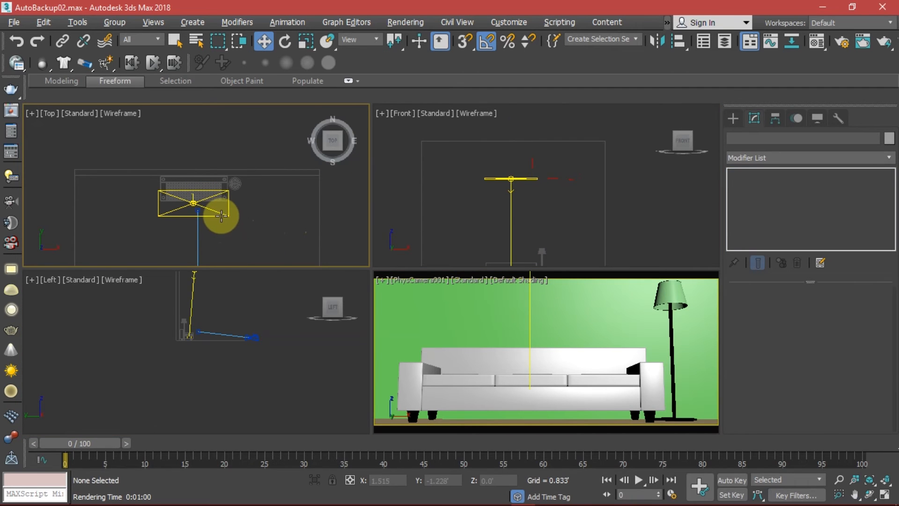
left_click(221, 211)
left_click(269, 228)
middle_click(510, 219)
middle_click_drag(224, 376, 224, 388)
key("alt+w")
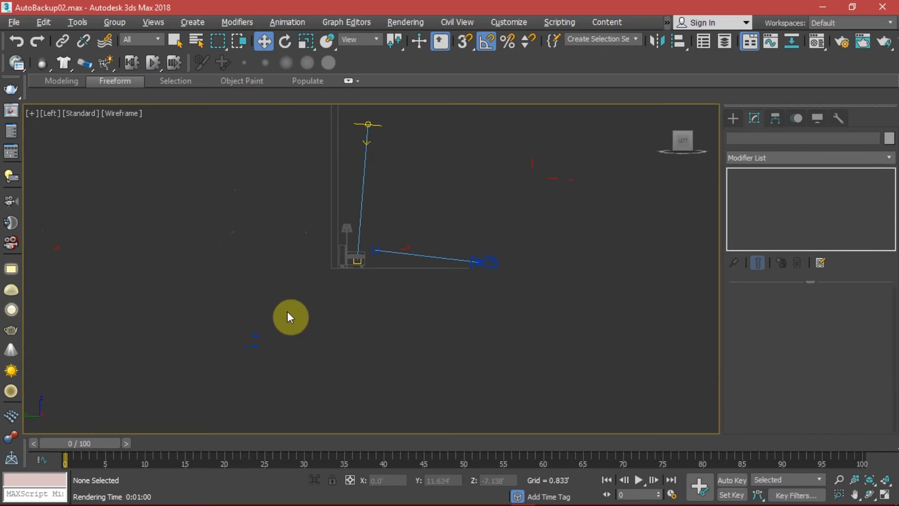
left_click(347, 228)
key("z")
scroll(511, 299, "up", 3)
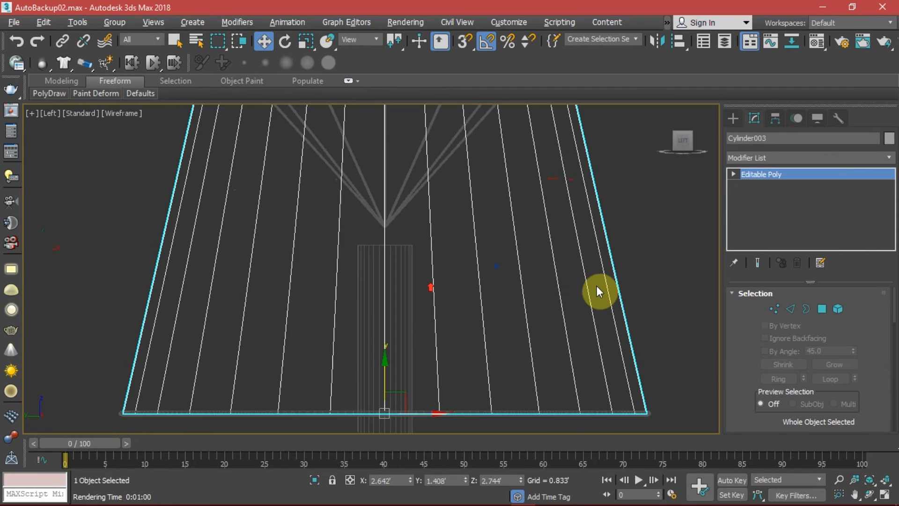
left_click(439, 318)
scroll(438, 319, "down", 5)
middle_click_drag(389, 318, 367, 191)
scroll(372, 202, "up", 2)
left_click(732, 120)
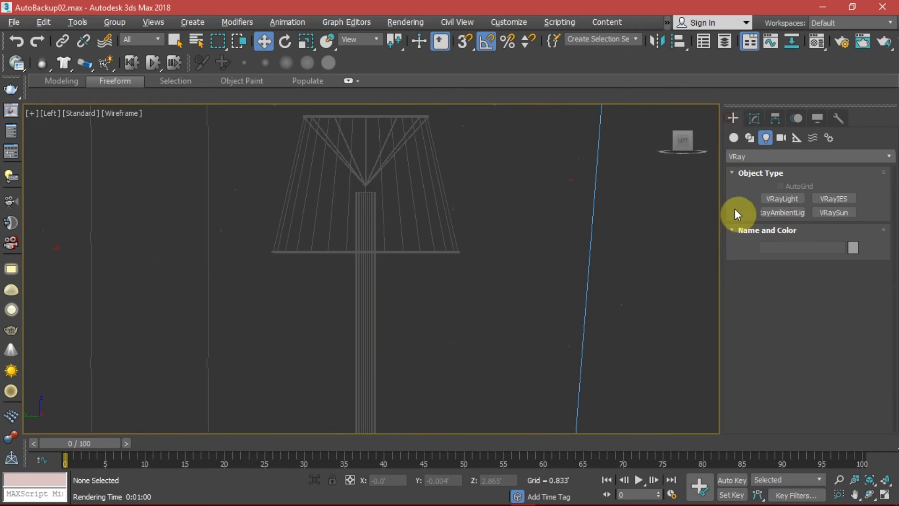
left_click(850, 201)
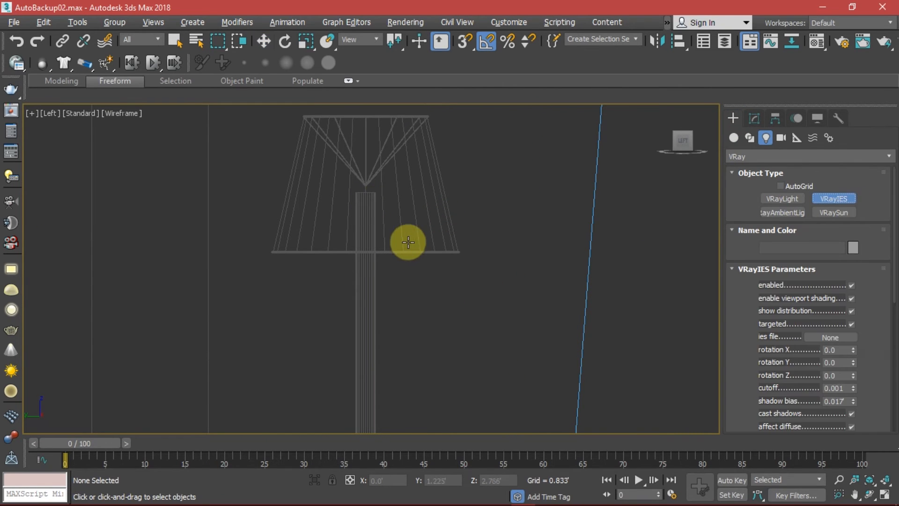
middle_click_drag(384, 256, 373, 233)
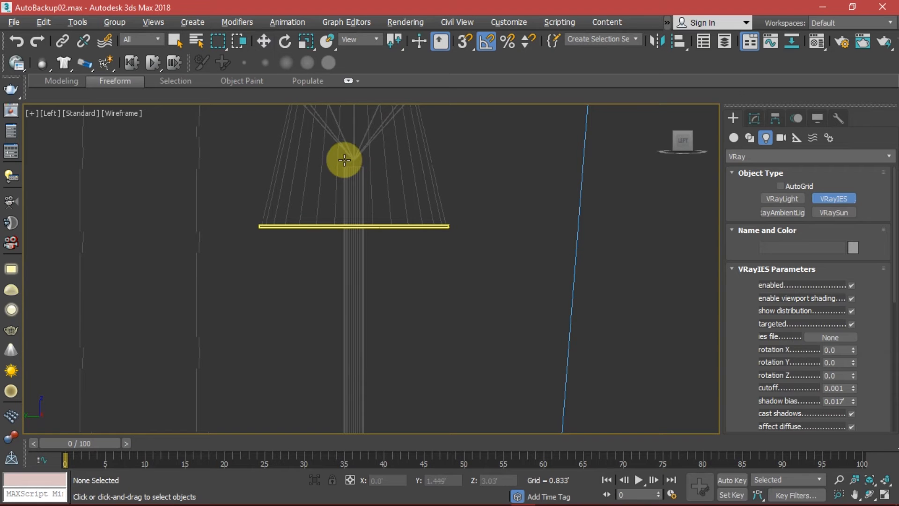
left_click_drag(333, 158, 276, 474)
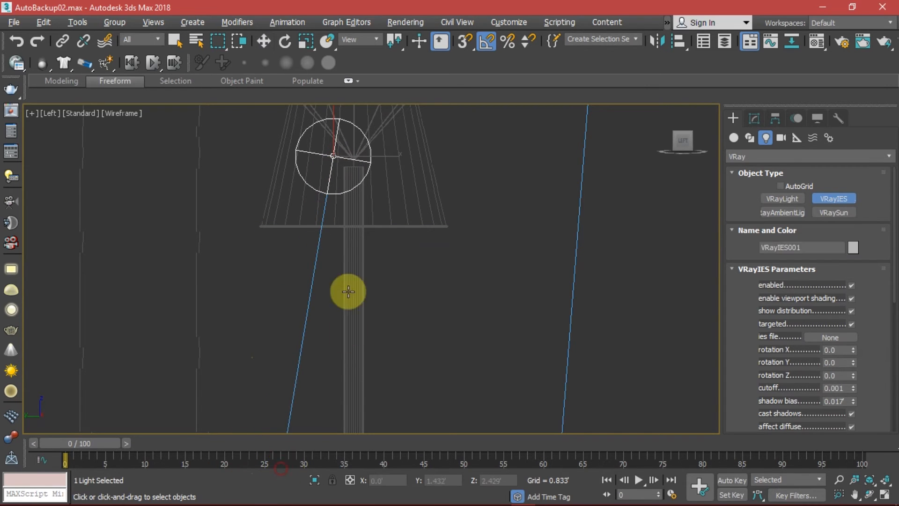
Step: Load the IES profile 10 .IES from F:\V RAY\ies-lights\NICE_IES\ies into the new VRayIES light
right_click(348, 271)
scroll(387, 306, "down", 2)
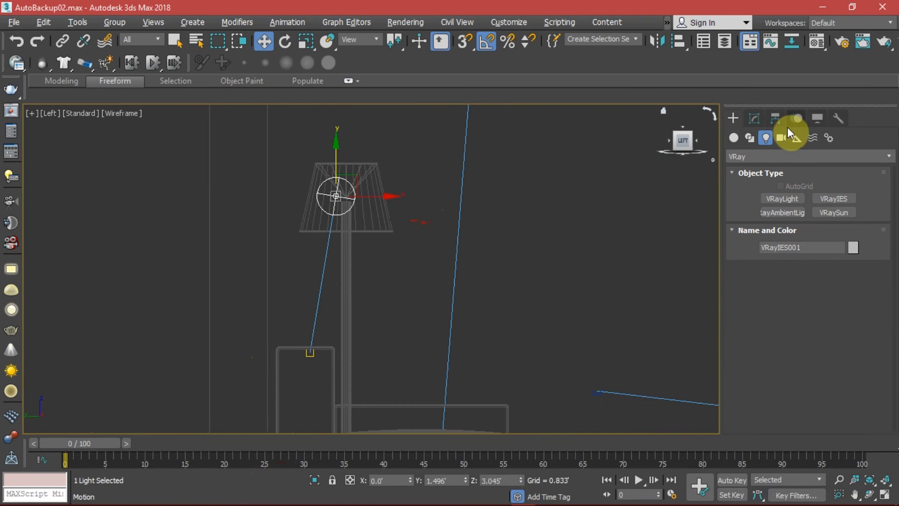
left_click(753, 123)
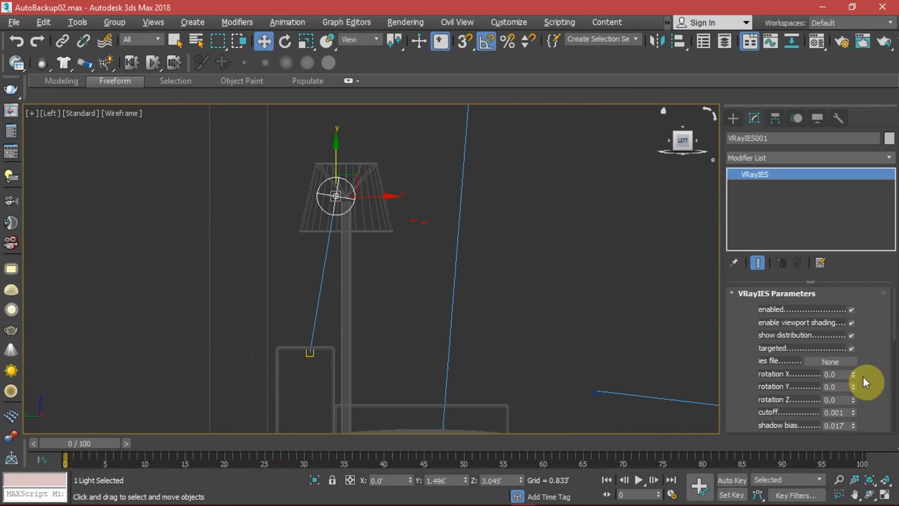
left_click_drag(878, 369, 882, 344)
left_click(832, 332)
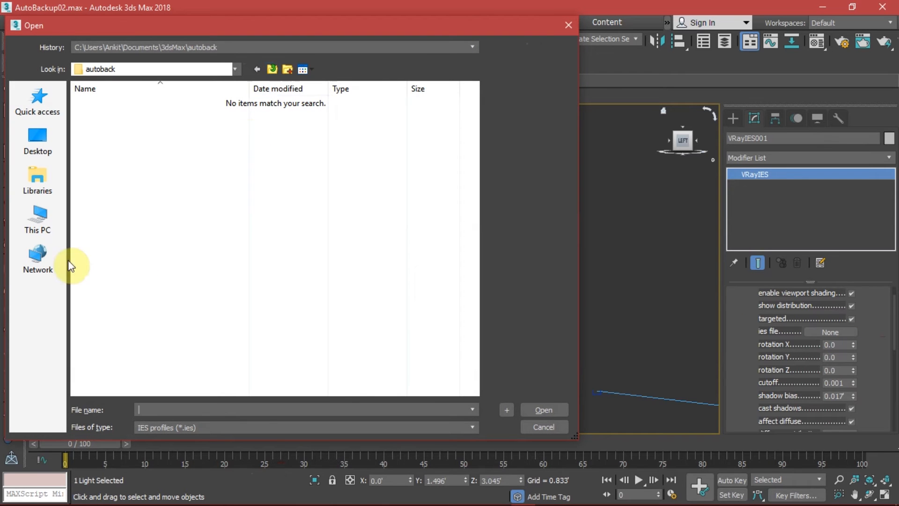
left_click(36, 225)
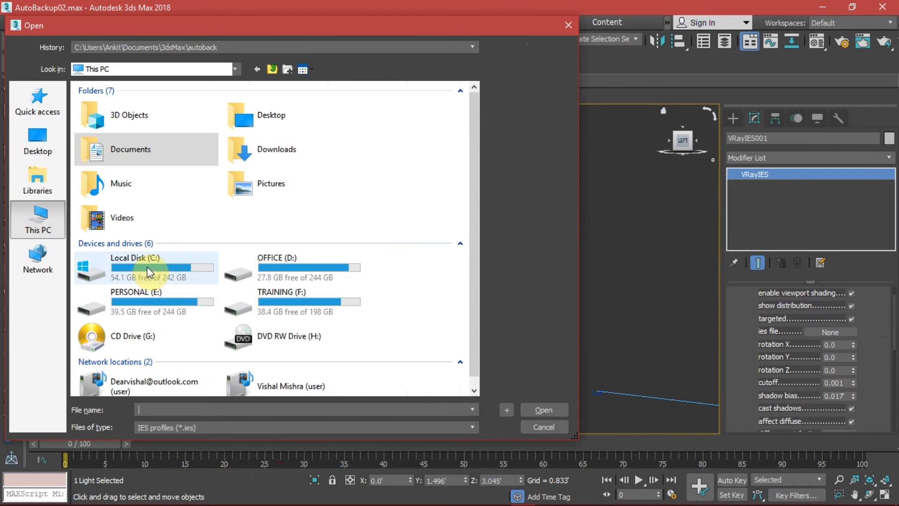
double_click(276, 301)
scroll(199, 304, "down", 5)
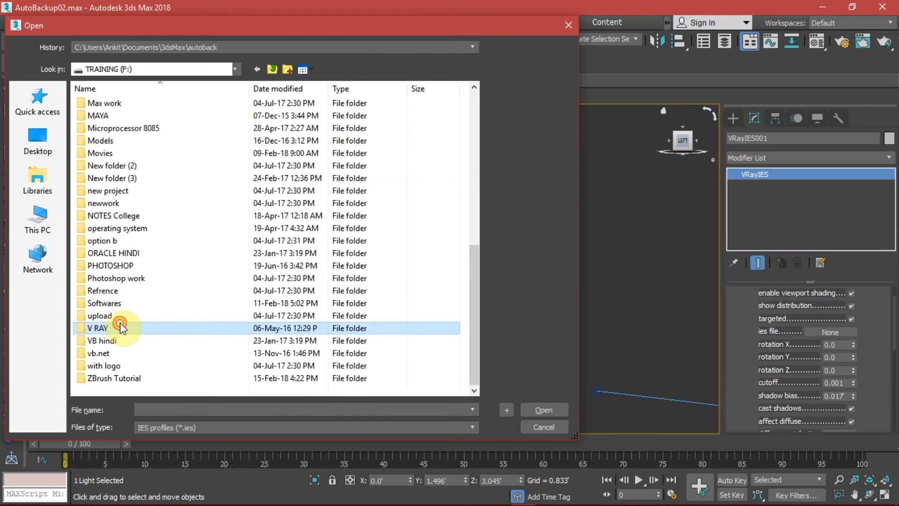
double_click(123, 328)
left_click(134, 118)
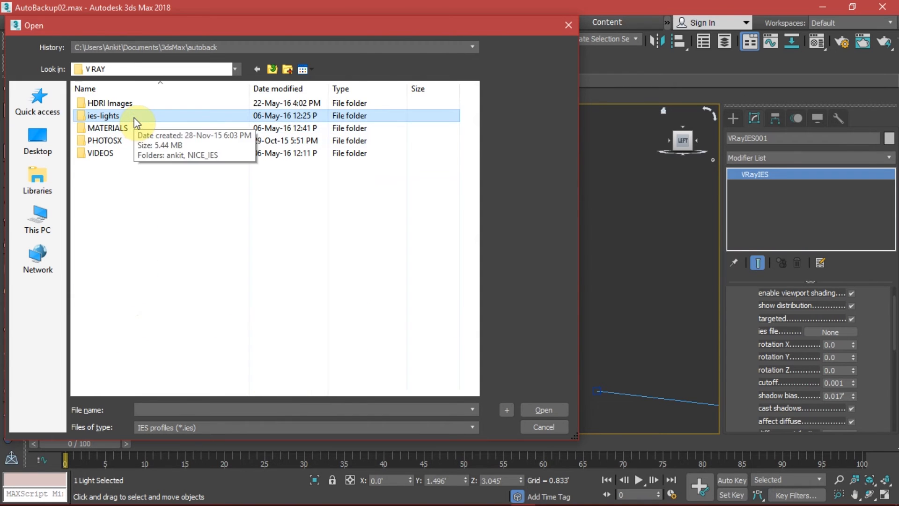
double_click(134, 118)
double_click(105, 115)
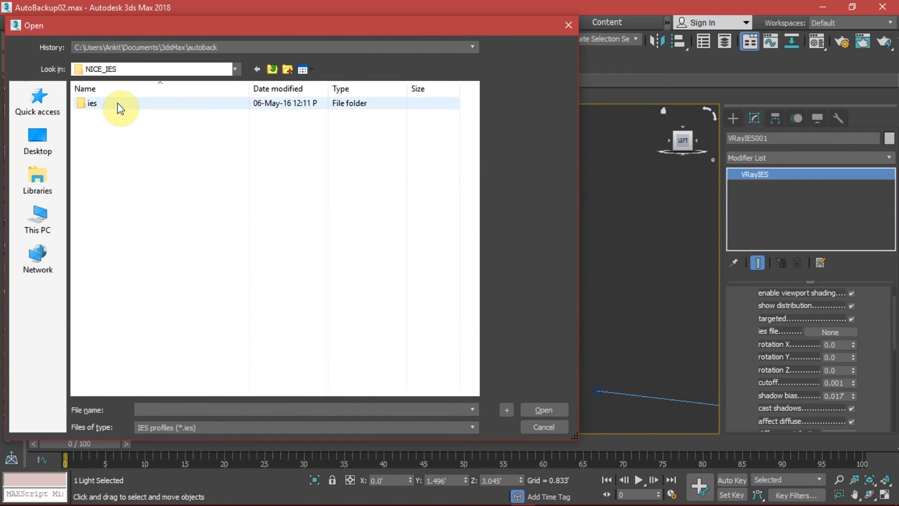
double_click(121, 105)
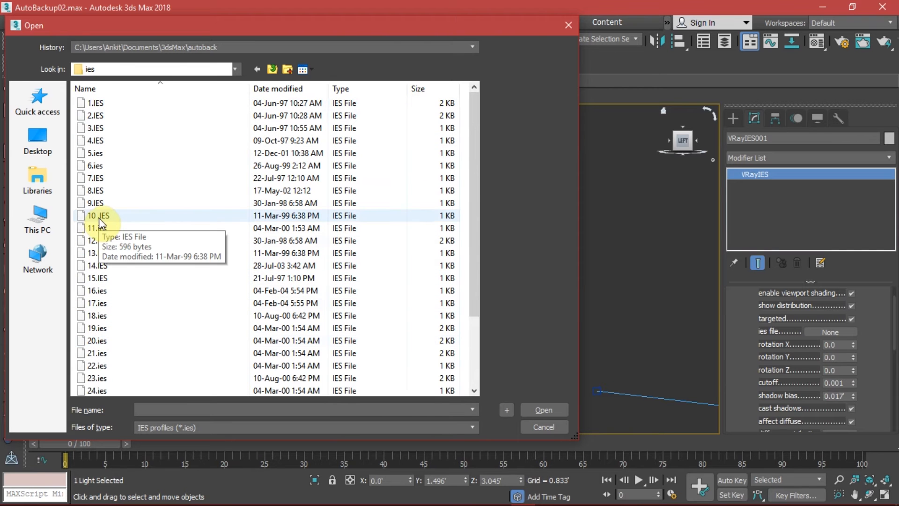
left_click(112, 216)
left_click(559, 409)
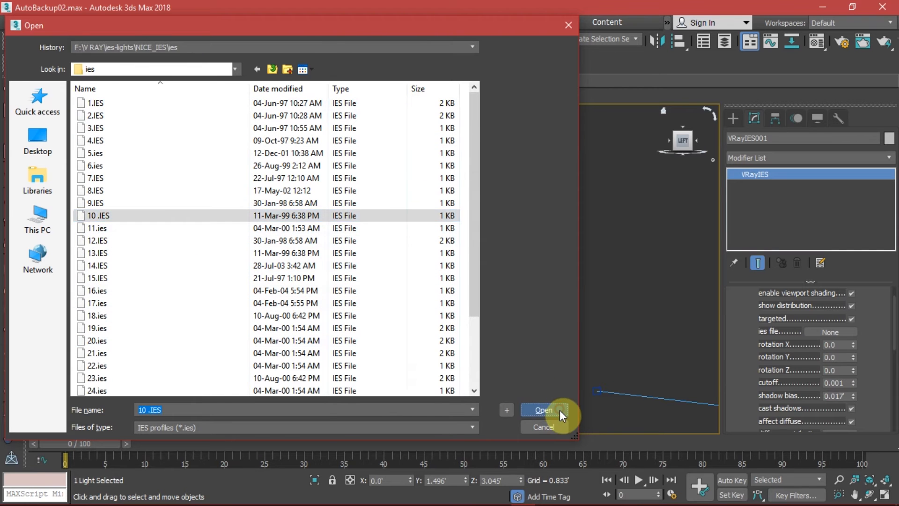
Step: Restore the four-view layout and move the IES light with its target along X in the front view to align with the floor lamp
key("alt+w")
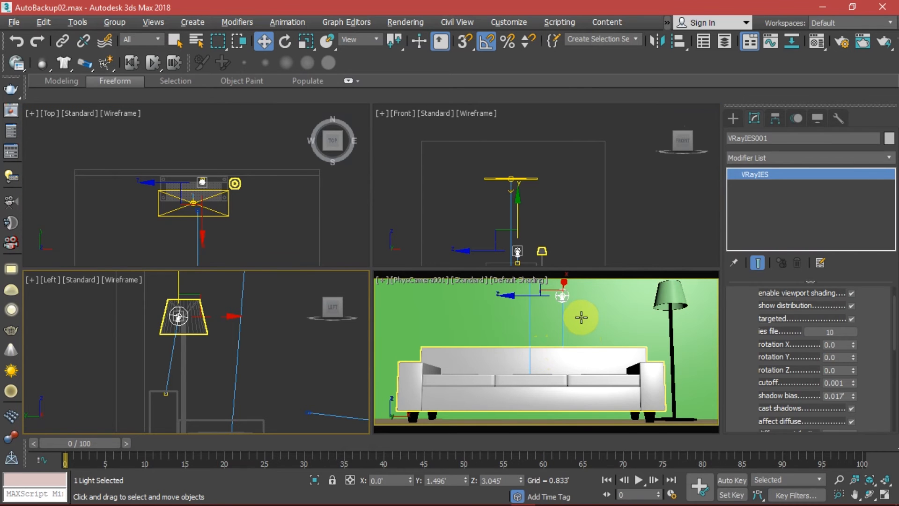
left_click(647, 252)
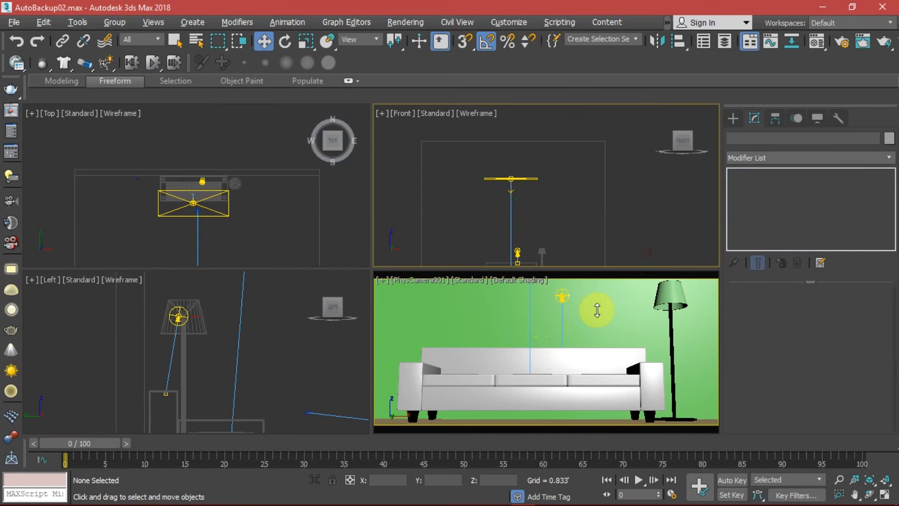
left_click(561, 300)
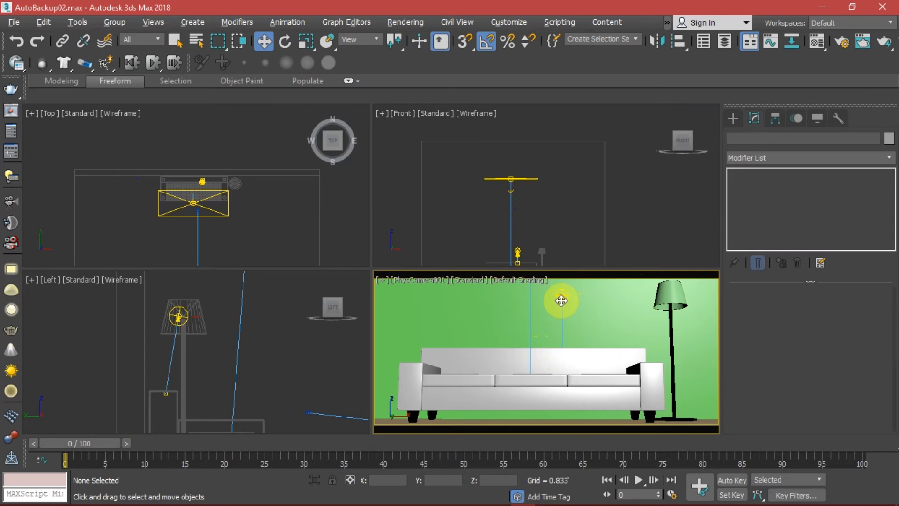
left_click(559, 213)
scroll(524, 230, "up", 5)
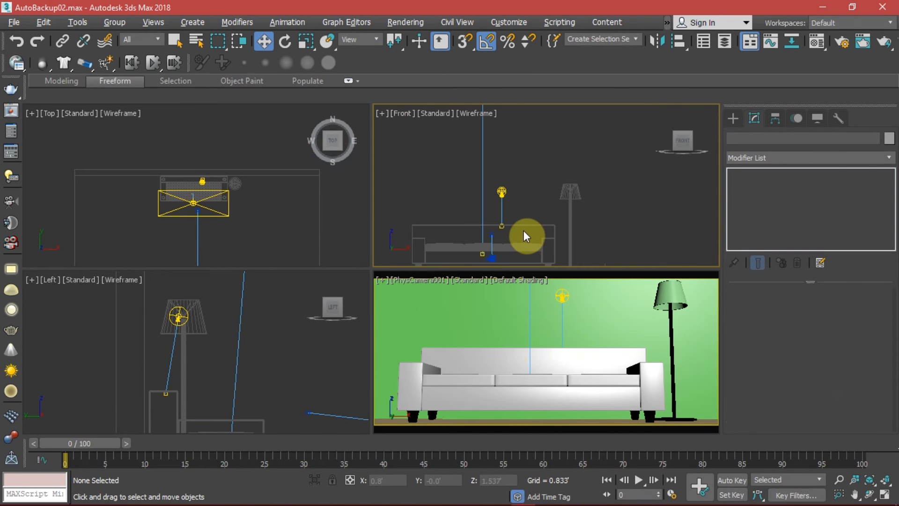
scroll(514, 210, "up", 3)
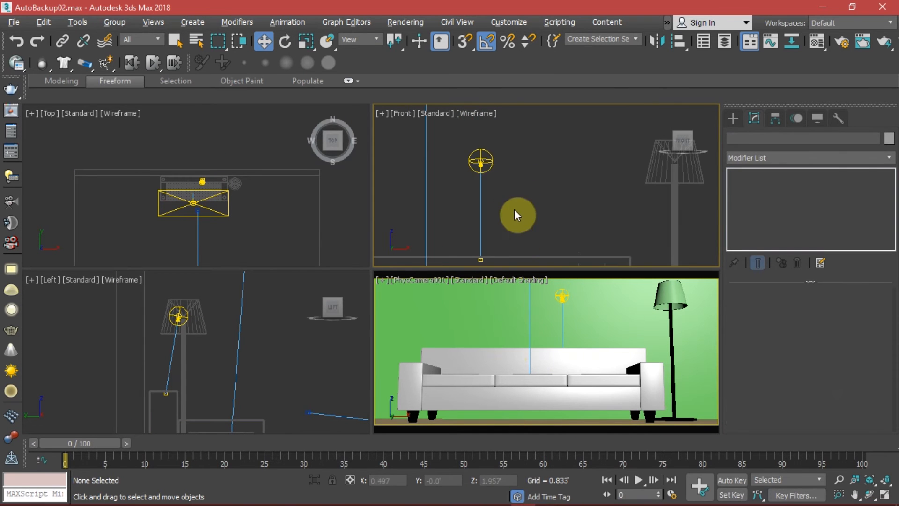
left_click(480, 202)
left_click_drag(523, 211, 714, 212)
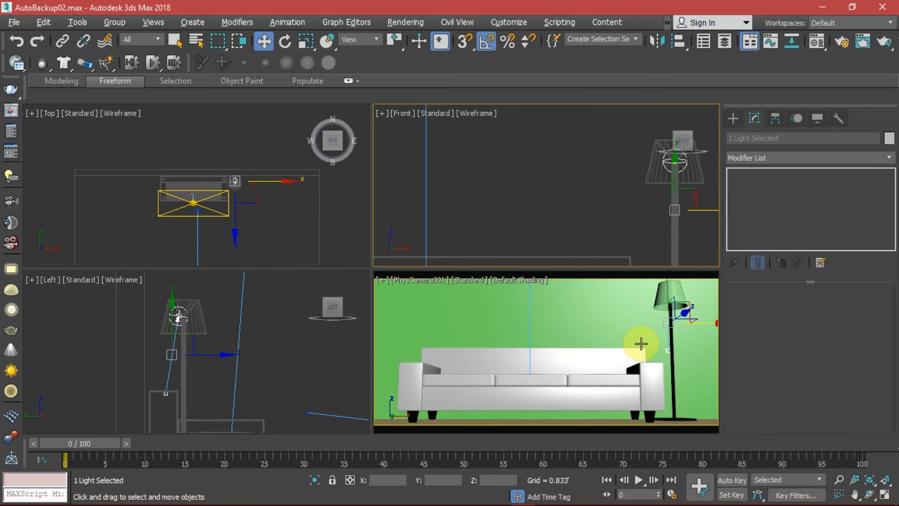
Step: Maximize the camera view and reopen the last V-Ray frame buffer, sliding the A/B divider off the edge of the image
key("alt+w")
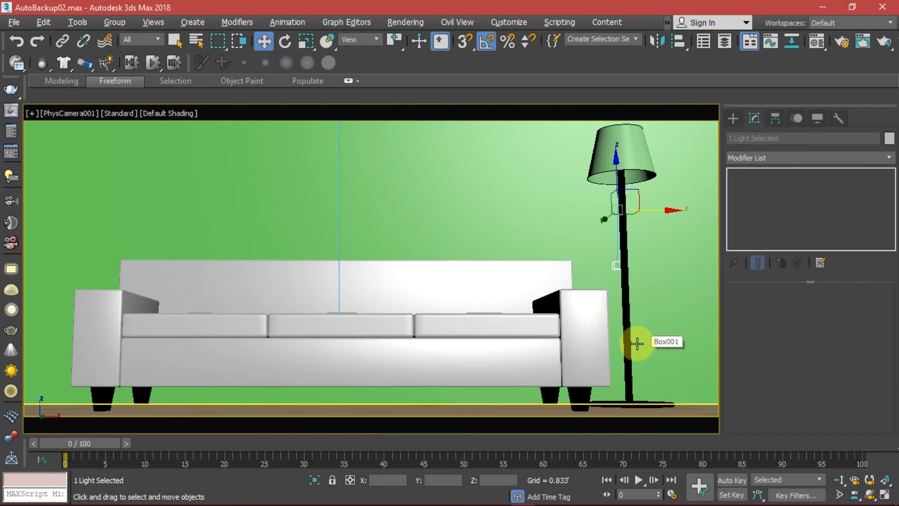
left_click(863, 43)
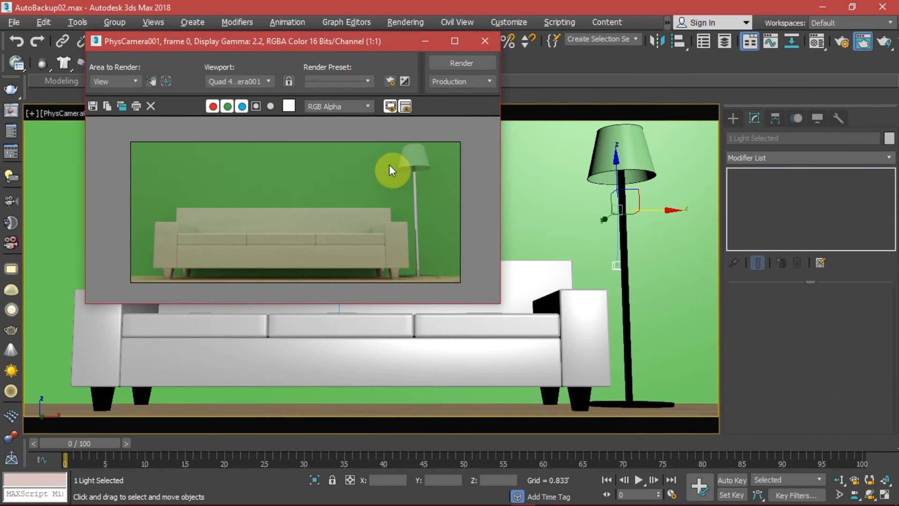
left_click(478, 45)
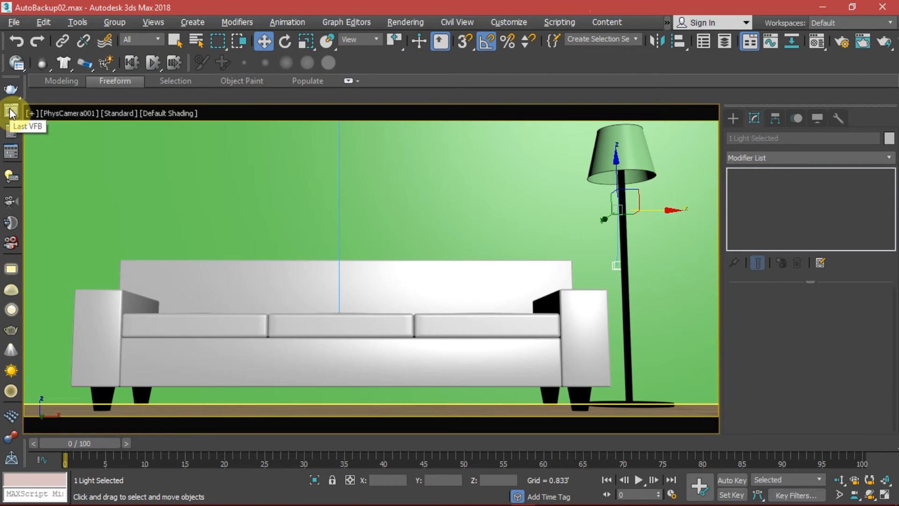
left_click(12, 112)
left_click_drag(431, 80, 269, 94)
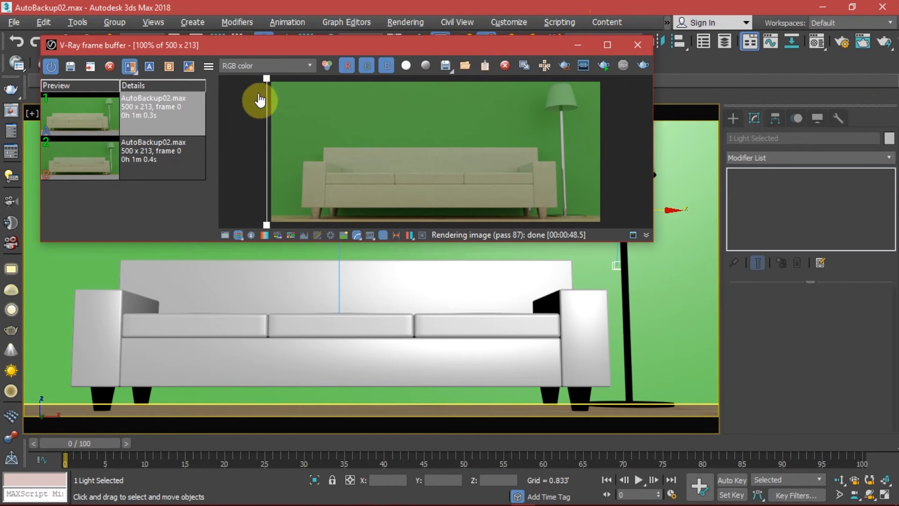
left_click(142, 203)
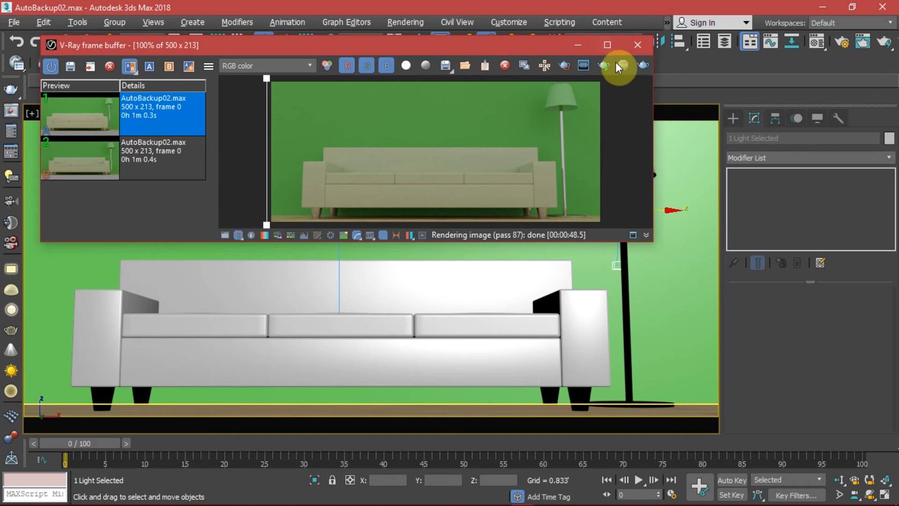
Step: Turn off the A/B comparison and render only a region around the floor lamp and the adjacent sofa end
left_click(562, 66)
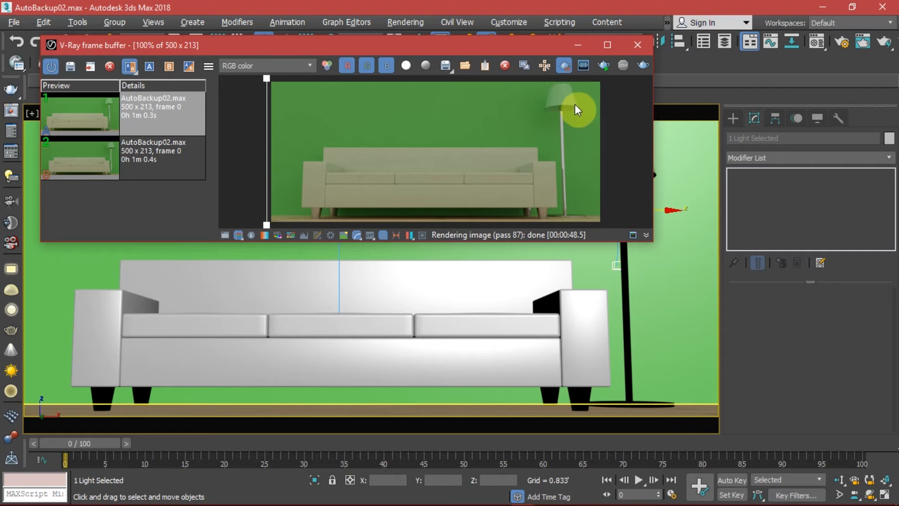
left_click(130, 66)
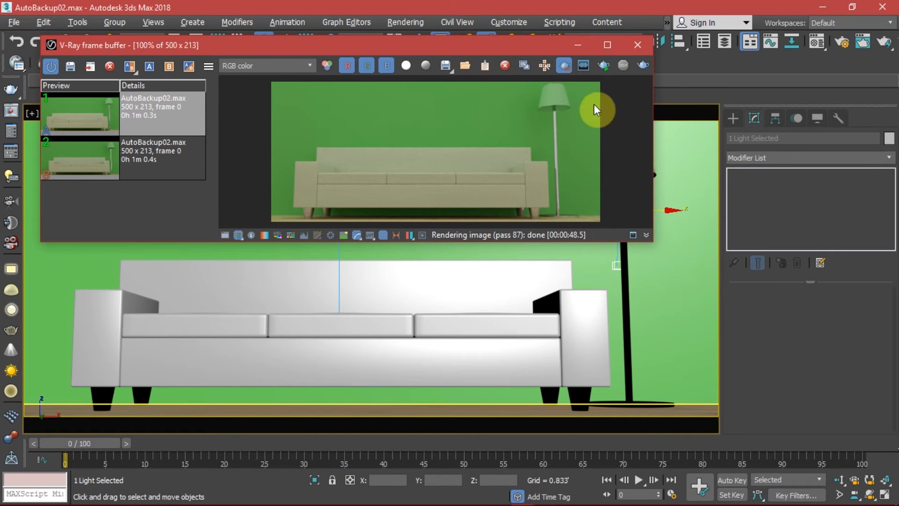
left_click_drag(507, 85, 601, 172)
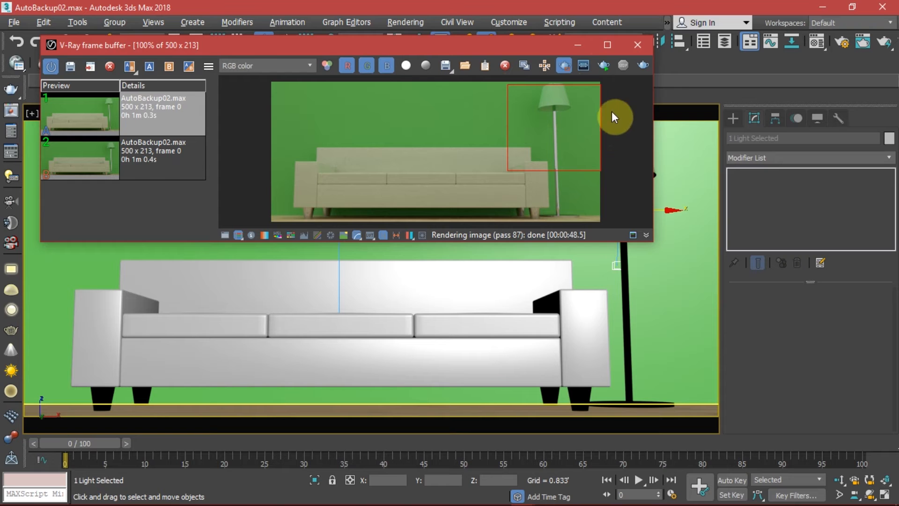
left_click(644, 66)
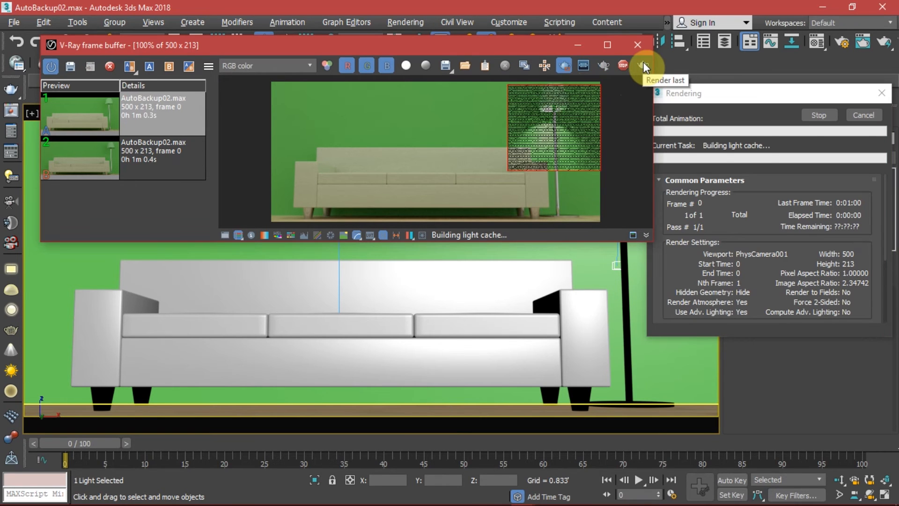
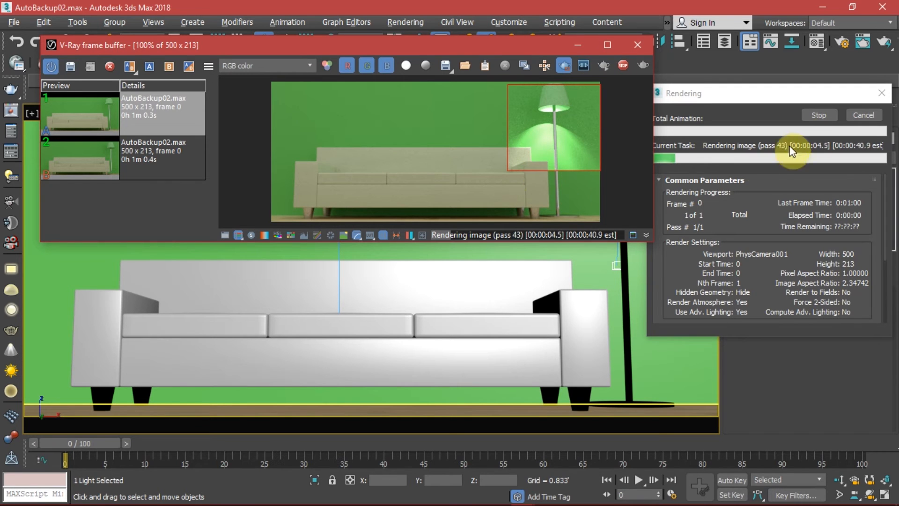
left_click(867, 113)
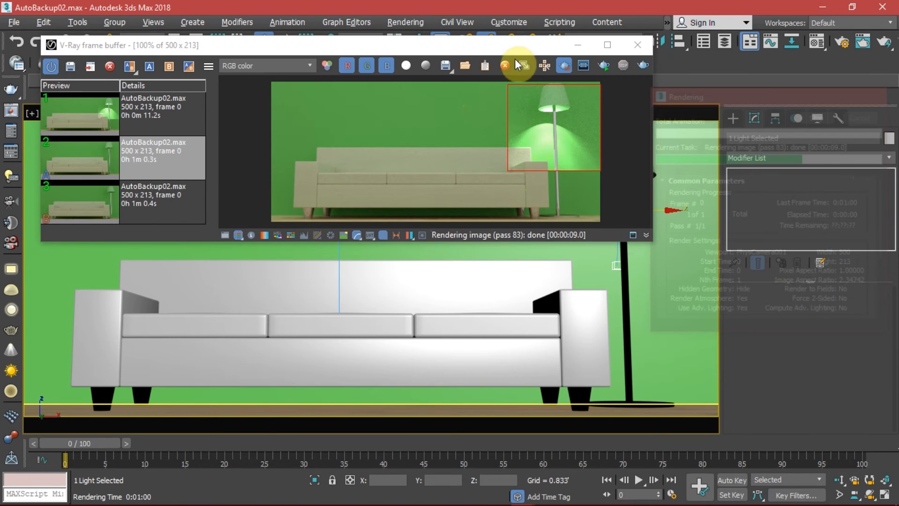
Step: Start an interactive render of the lamp region, with the frame buffer moved aside and the four views restored
left_click(604, 66)
left_click_drag(369, 47, 658, 62)
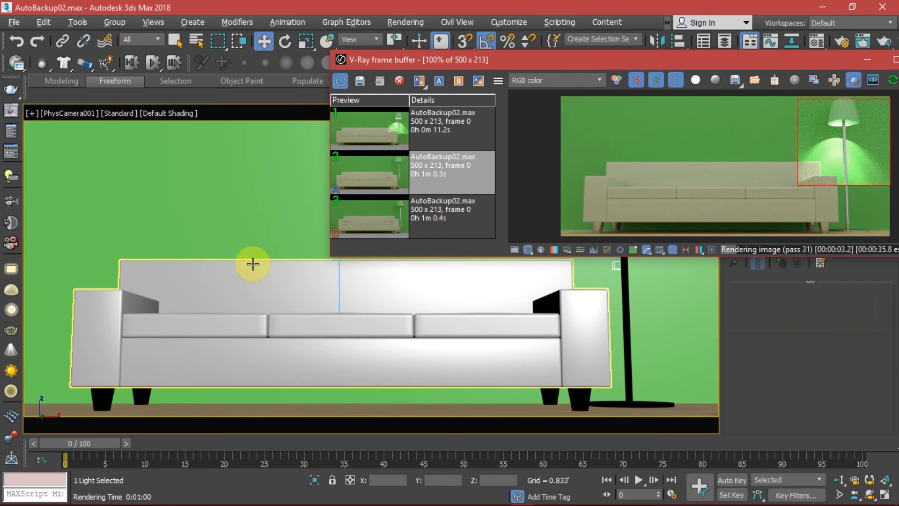
middle_click(234, 236)
key("alt+w")
Step: Select the IES light's target in the left view and move it slightly up and toward the wall, to about Y 1.83', Z 1.82'
left_click(204, 328)
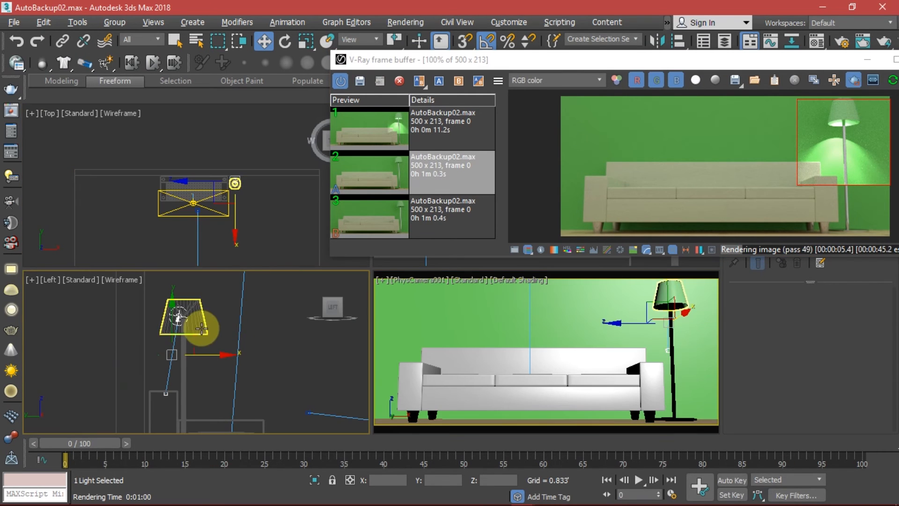
left_click(176, 379)
scroll(164, 397, "up", 5)
left_click(170, 382)
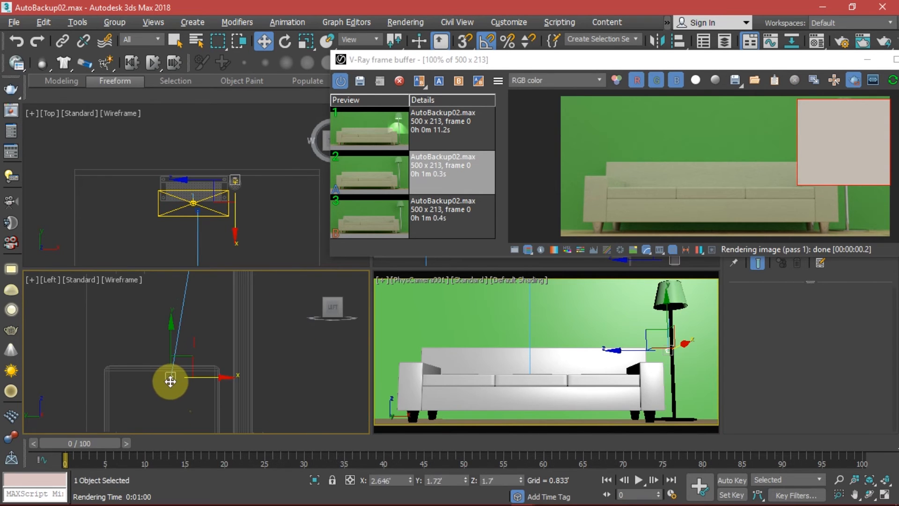
scroll(187, 364, "down", 4)
left_click_drag(206, 393, 197, 383)
Step: Lower the IES light's target in the camera view to just above the floor, at about Z 0.1'
left_click(547, 381)
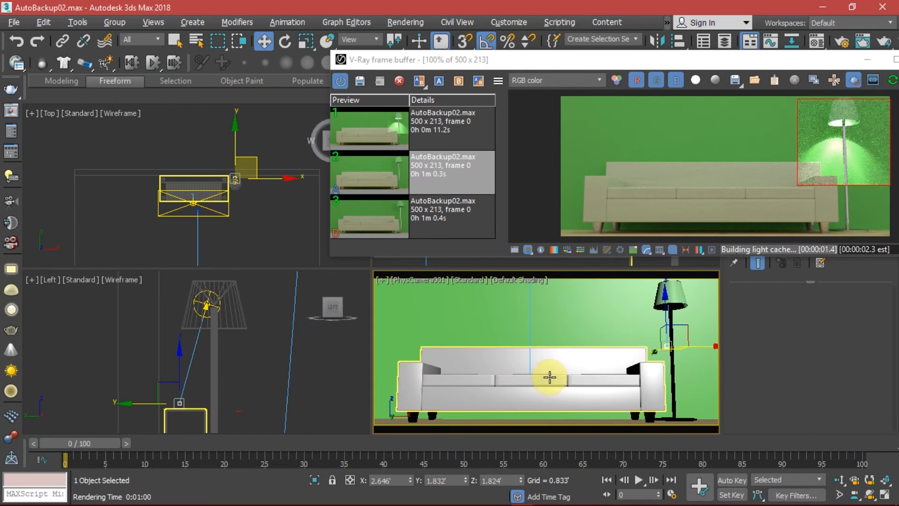
left_click(661, 309)
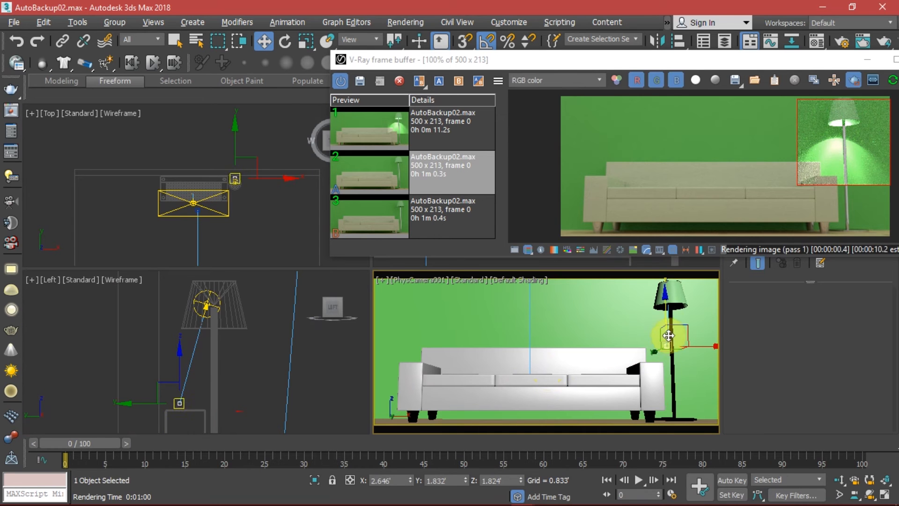
left_click(661, 309)
left_click_drag(661, 308, 666, 382)
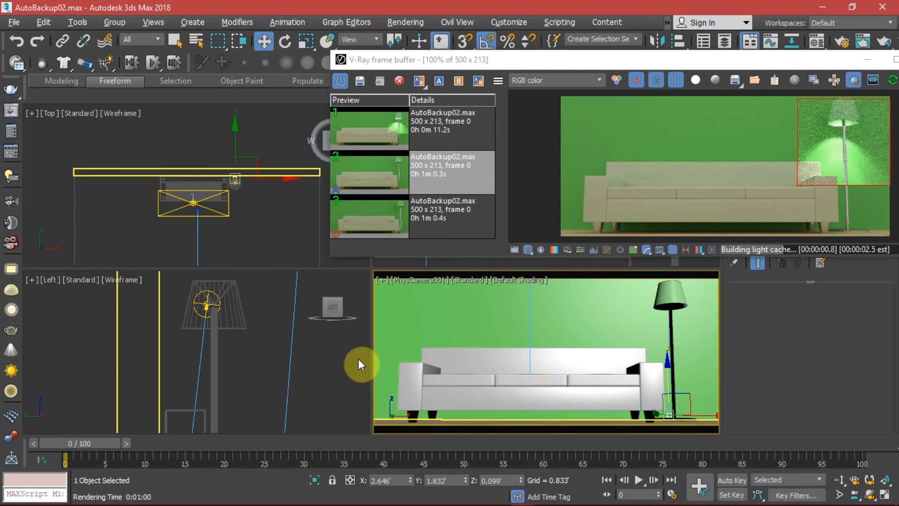
left_click(448, 328)
Step: Move the IES light's target away from the wall beneath the lamp and raise it slightly, to about Y 1.34', Z 0.27'
left_click(656, 415)
mouse_move(655, 416)
left_mouse_down()
mouse_move(674, 415)
mouse_move(664, 415)
left_mouse_up()
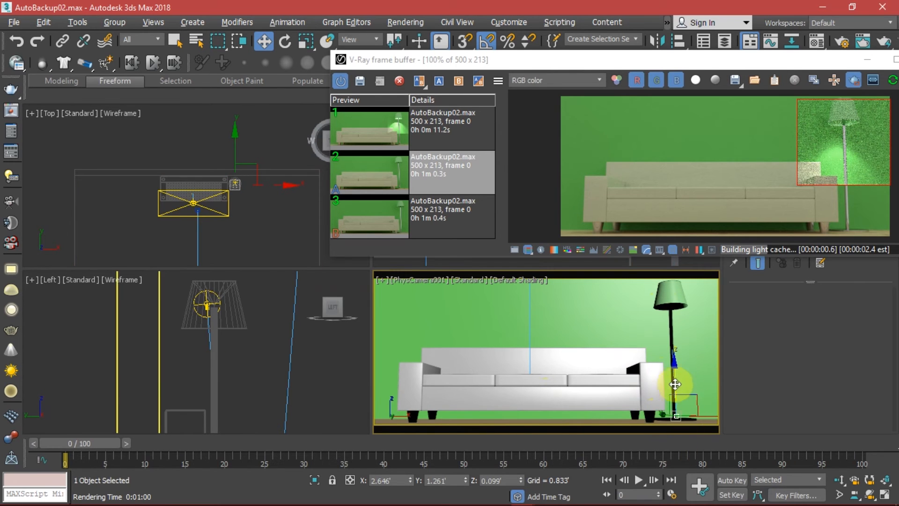
mouse_move(674, 371)
left_mouse_down()
mouse_move(672, 312)
mouse_move(669, 375)
left_mouse_up()
left_click(637, 401)
mouse_move(662, 407)
left_mouse_down()
mouse_move(656, 404)
mouse_move(662, 412)
left_mouse_up()
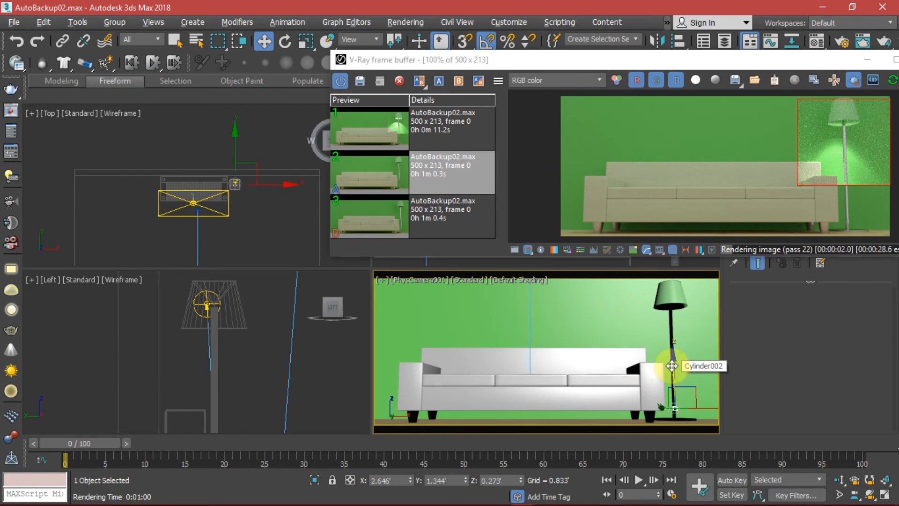
Step: Select the IES light itself and lower it slightly inside the lampshade to about Z 2.99'
left_click(673, 337)
left_click_drag(676, 338, 674, 398)
left_click(449, 315)
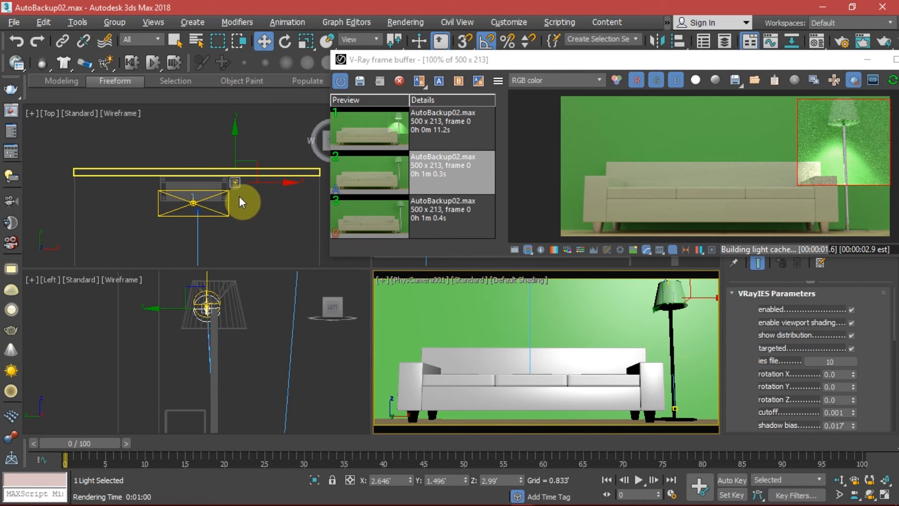
Step: Select the IES light's target near the floor and raise it along the lamp to just above the lampshade, at about Z 3.7'
left_click(260, 349)
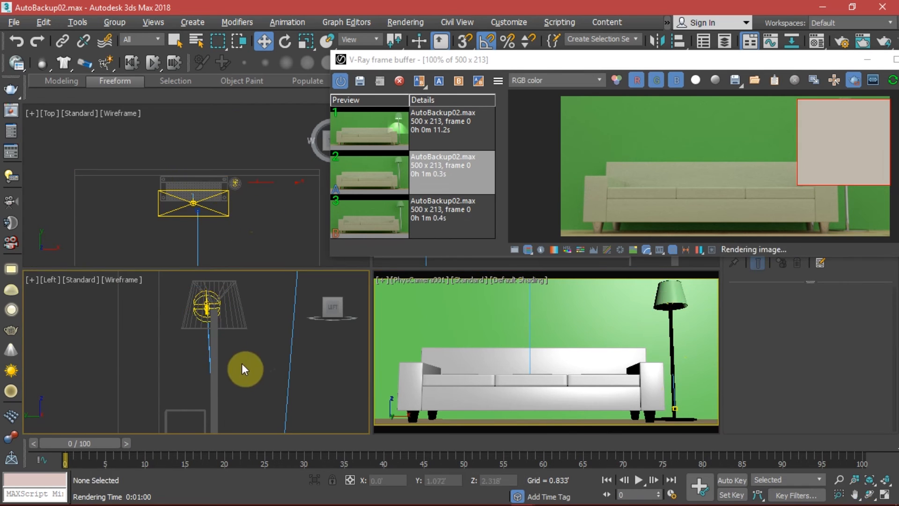
scroll(234, 362, "down", 3)
middle_click_drag(226, 363, 194, 305)
scroll(194, 395, "up", 8)
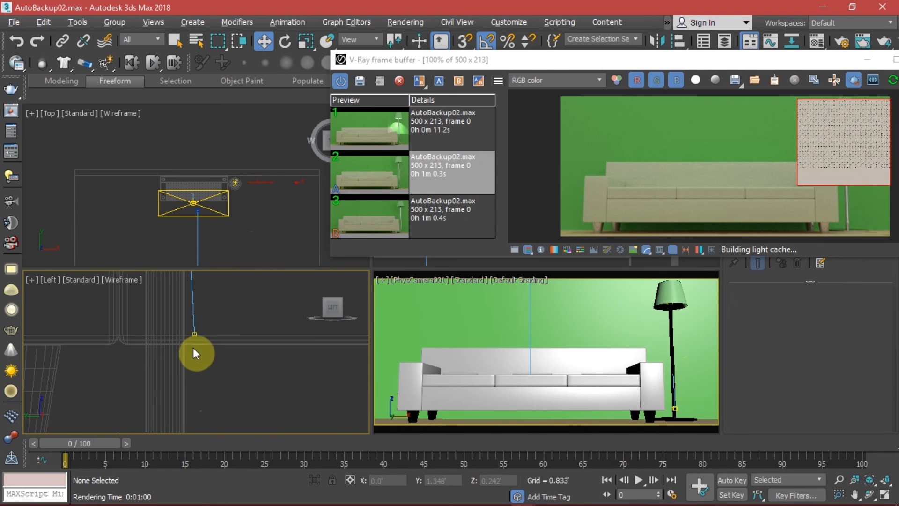
scroll(195, 340, "up", 5)
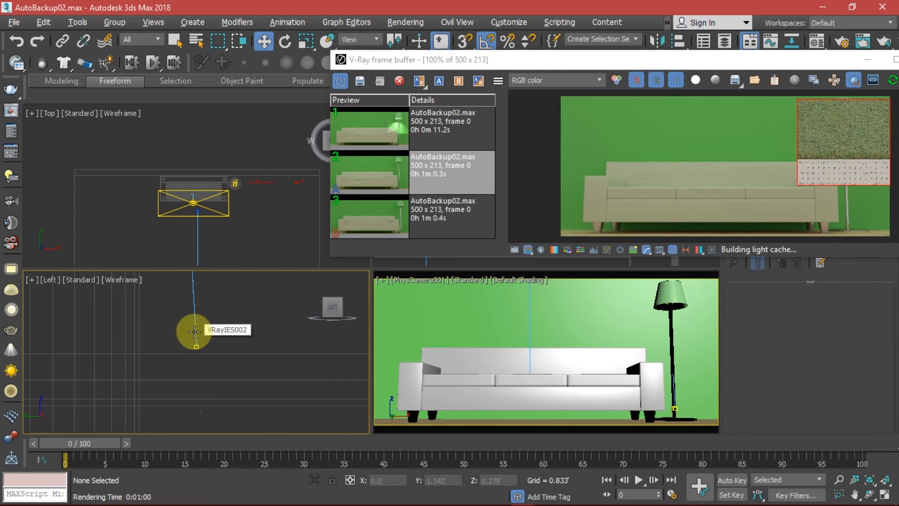
left_click(196, 346)
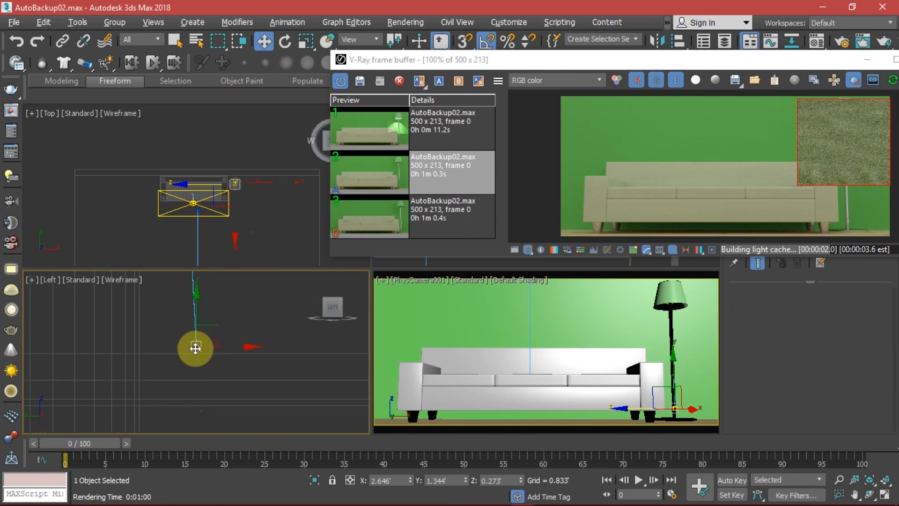
middle_click(543, 350)
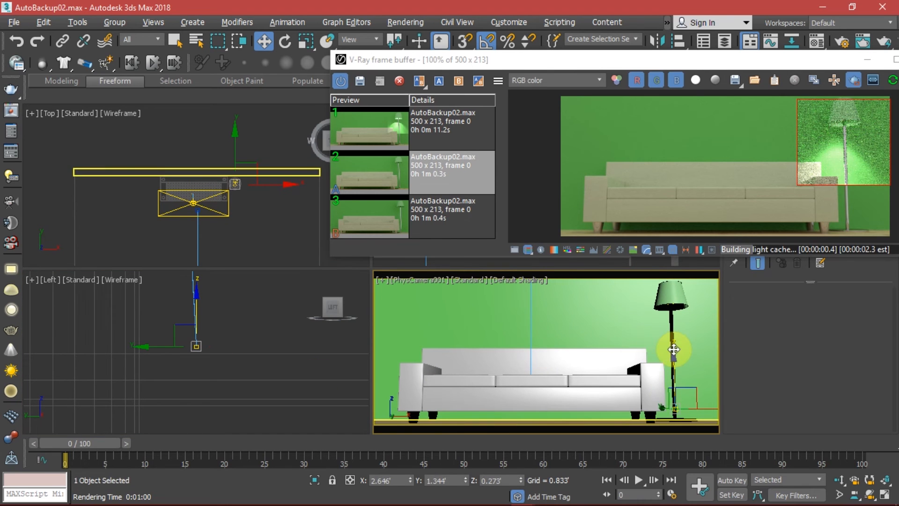
left_click_drag(673, 354, 654, 218)
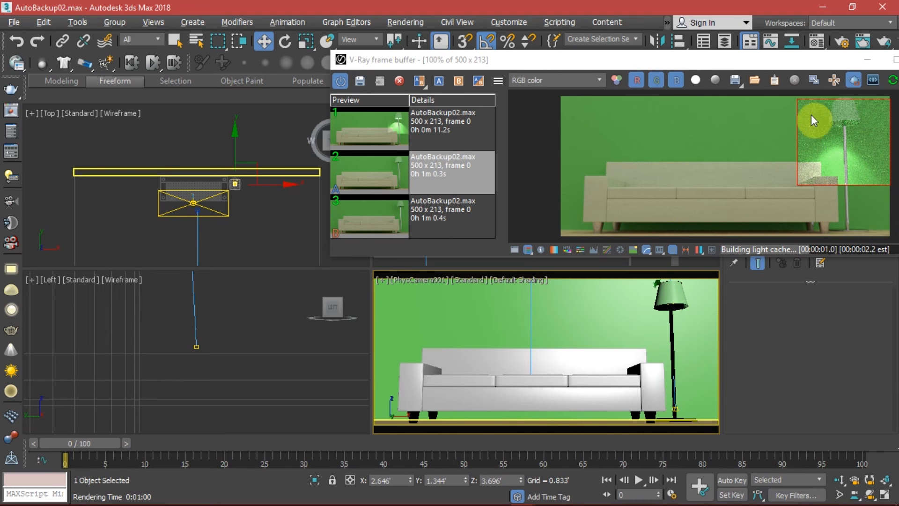
Step: Redraw the render region around the lampshade and check the interactive render of the lamp's light
left_click(872, 163)
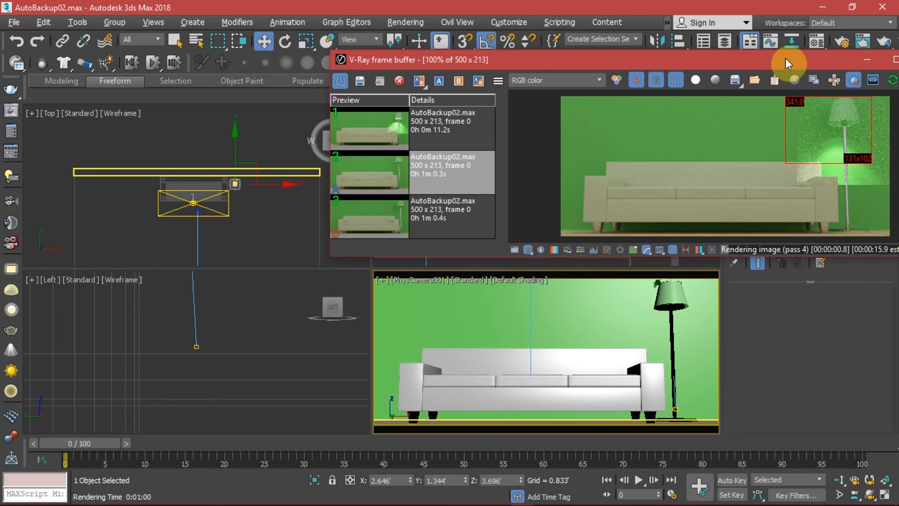
left_click_drag(785, 58, 785, 58)
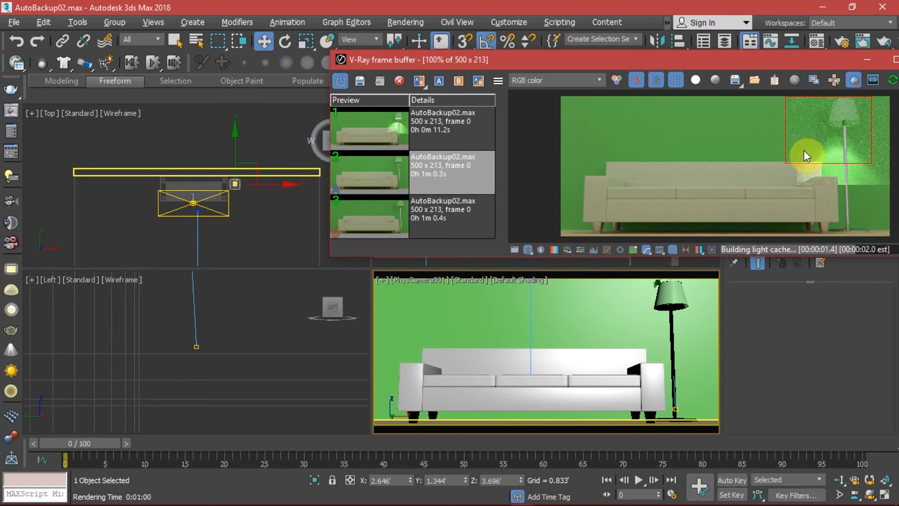
left_click_drag(851, 62, 740, 67)
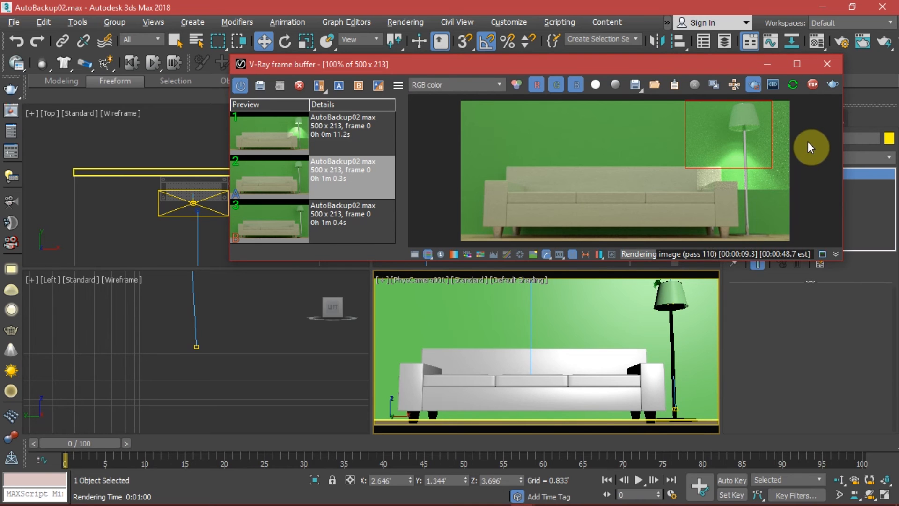
Step: Stop the interactive render, turn off region rendering, and close the frame buffer with nothing left selected in the scene
left_click(811, 84)
left_click(755, 85)
left_click(832, 64)
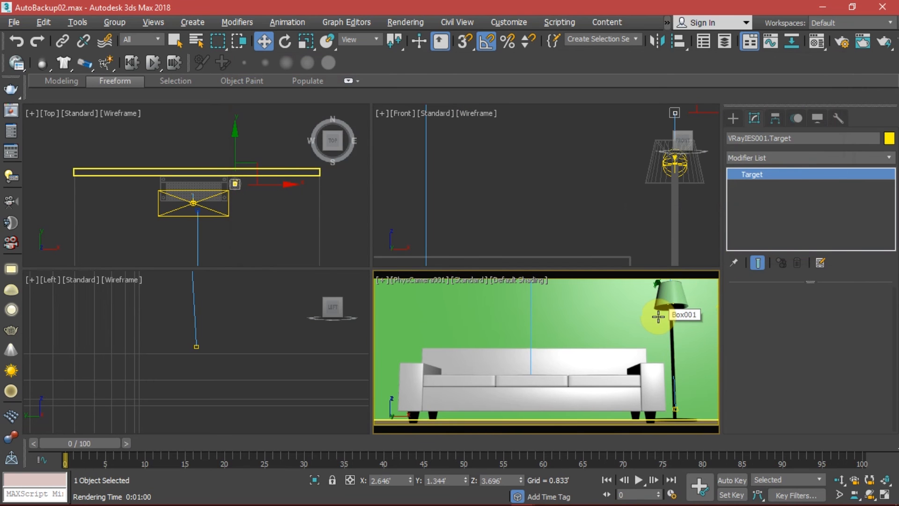
key("ctrl+d")
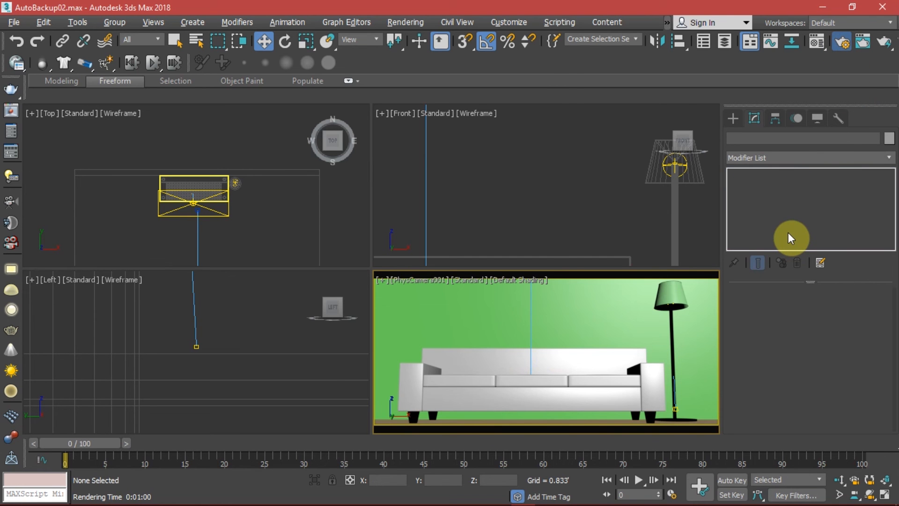
Step: Change the V-Ray image sampler type to Bucket in the render setup
key("F10")
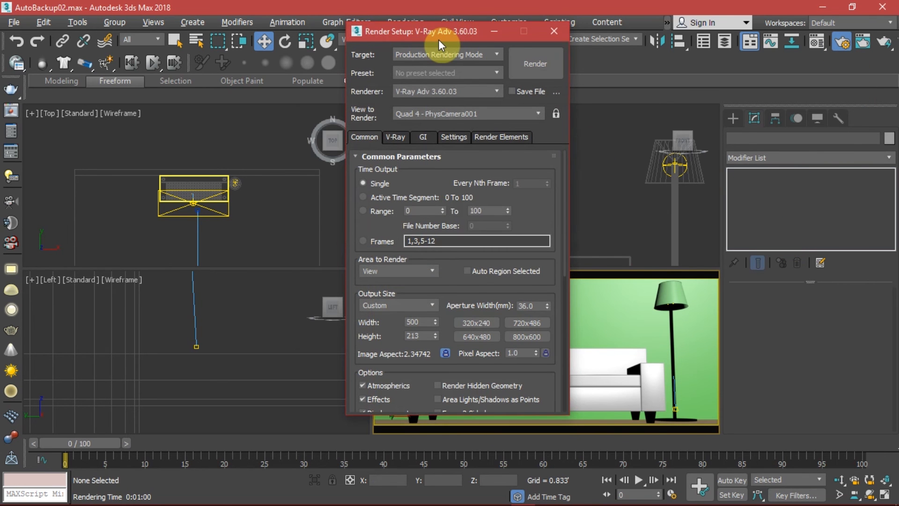
left_click_drag(438, 39, 263, 43)
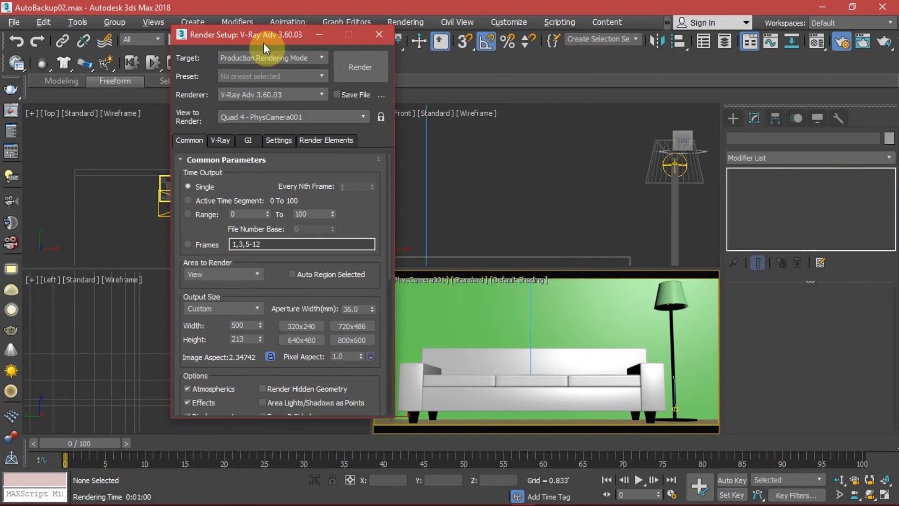
left_click(227, 139)
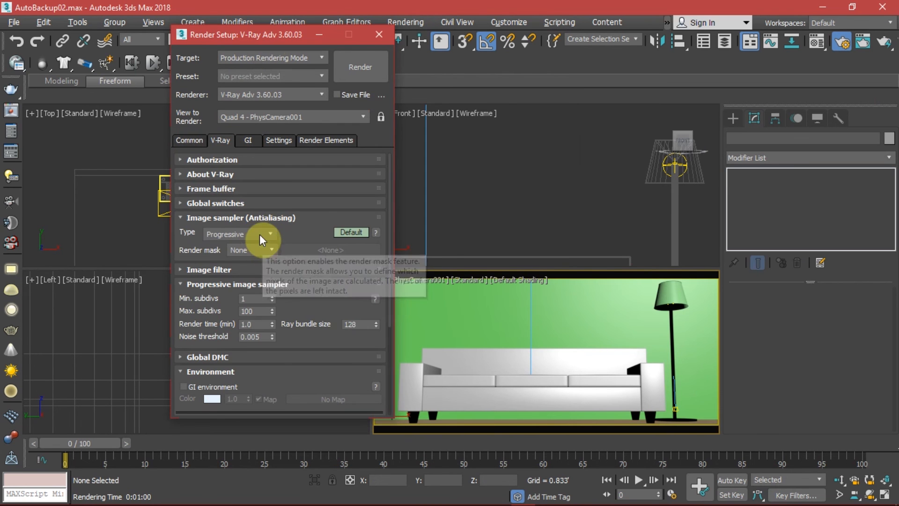
left_click(259, 235)
left_click(252, 245)
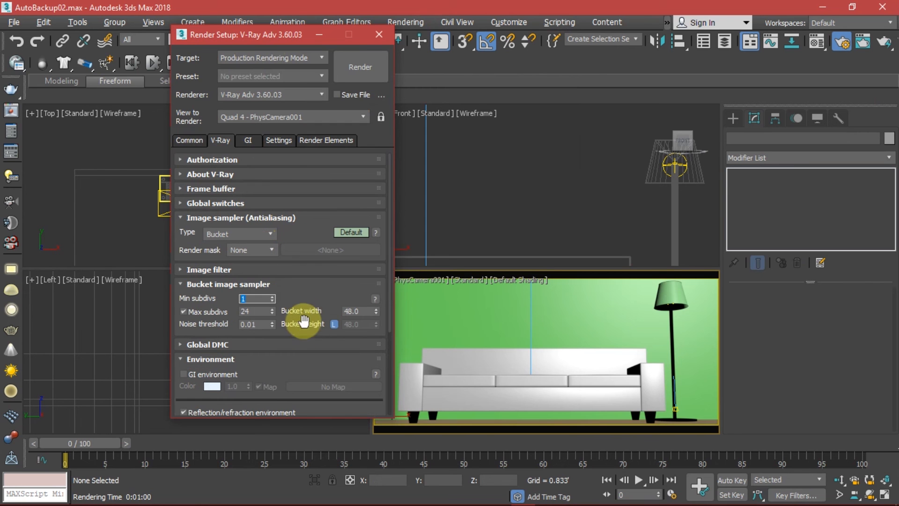
left_click(261, 237)
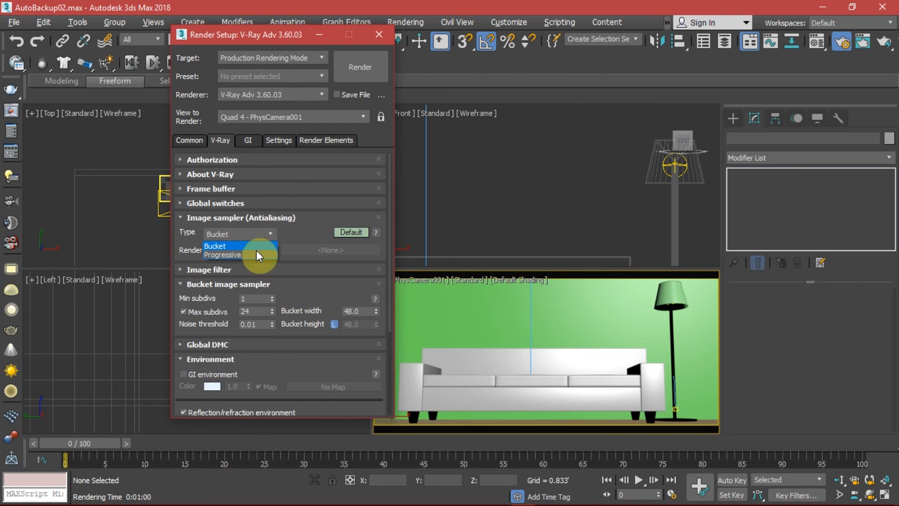
left_click(247, 245)
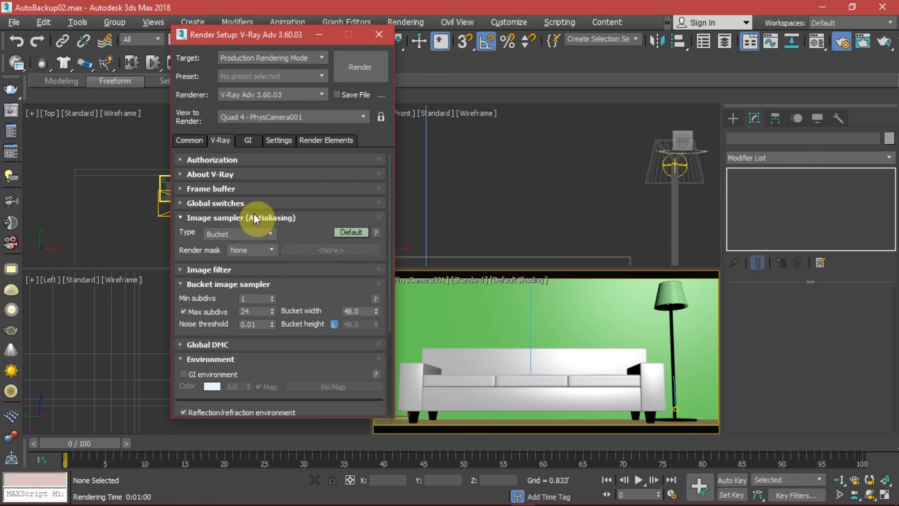
Step: Set the bucket image sampler's min subdivs to 2 and its noise threshold to 0.001
scroll(303, 216, "down", 1)
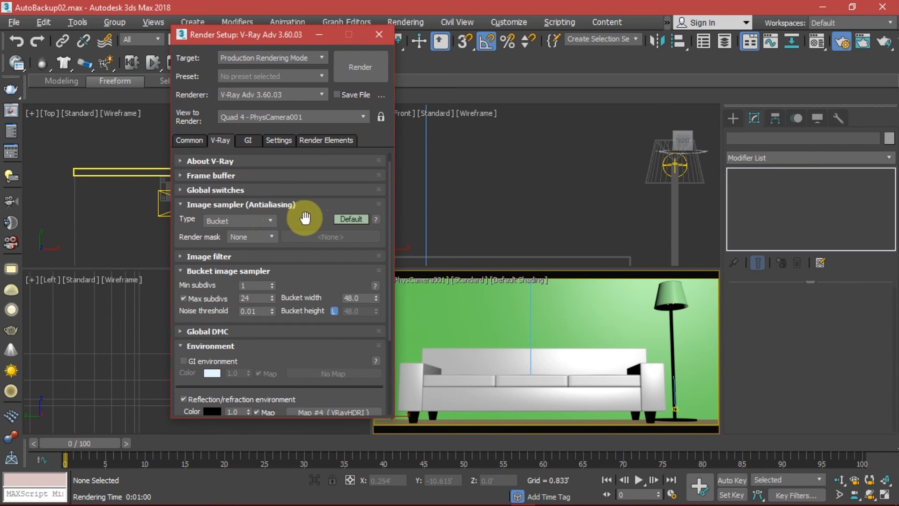
scroll(302, 219, "down", 1)
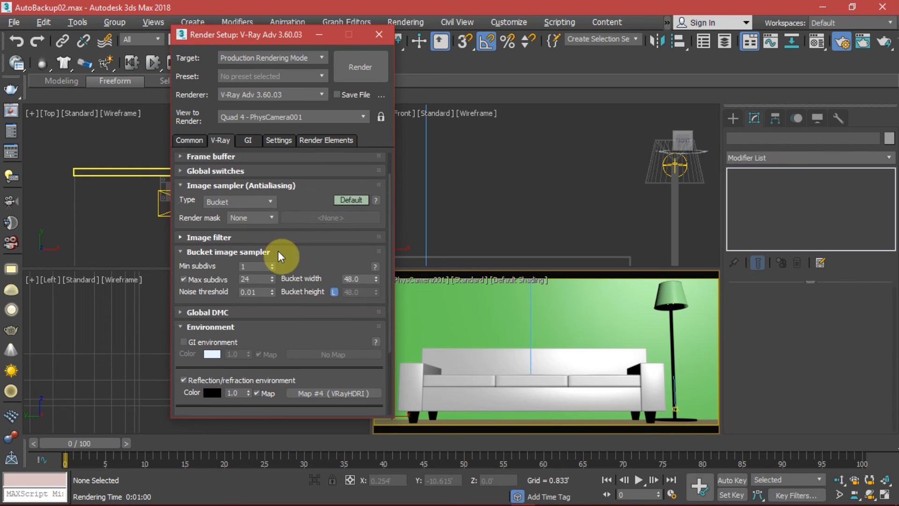
scroll(296, 270, "down", 1)
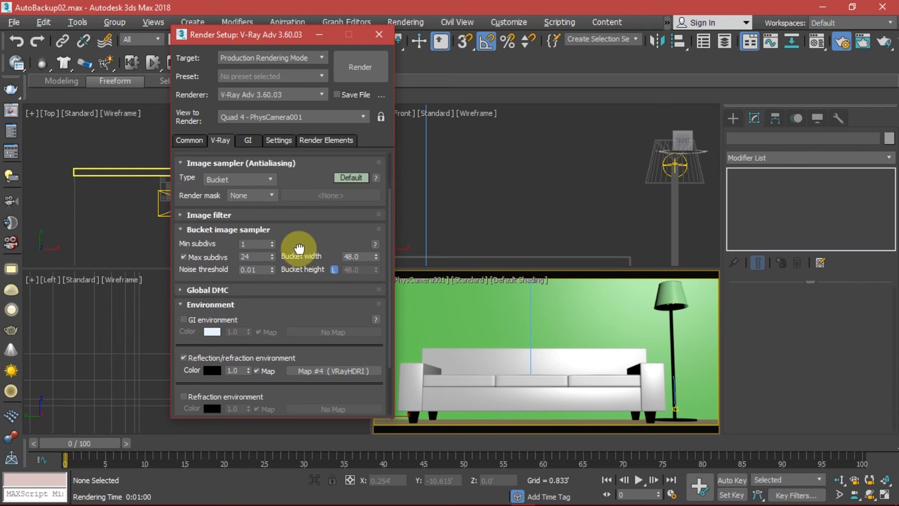
left_click(249, 243)
type("2")
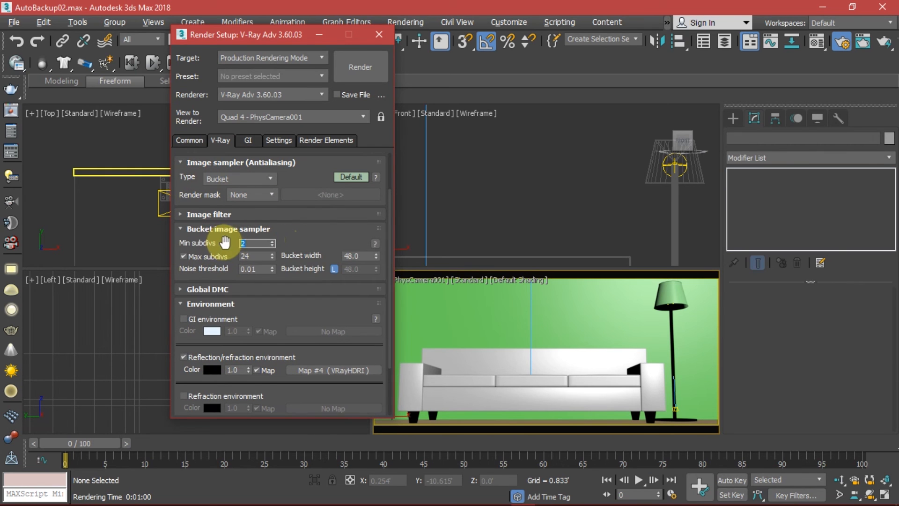
left_click(255, 269)
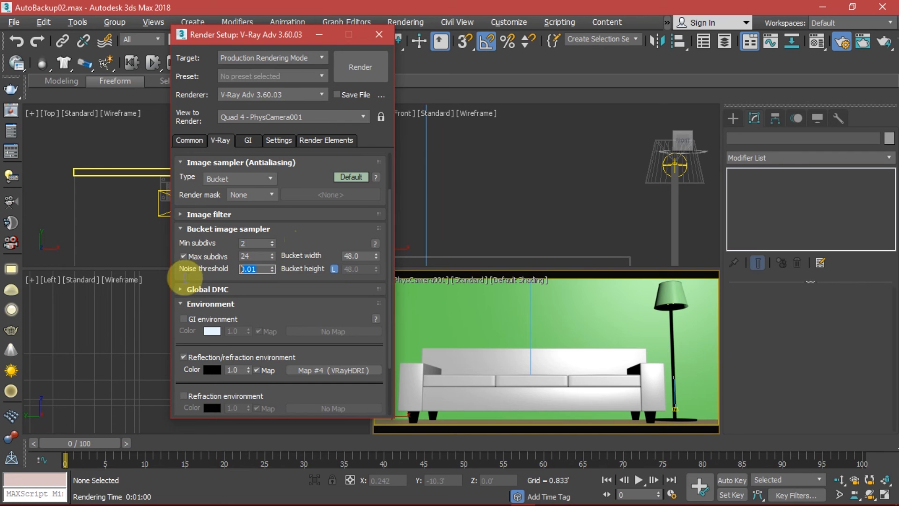
type(".00")
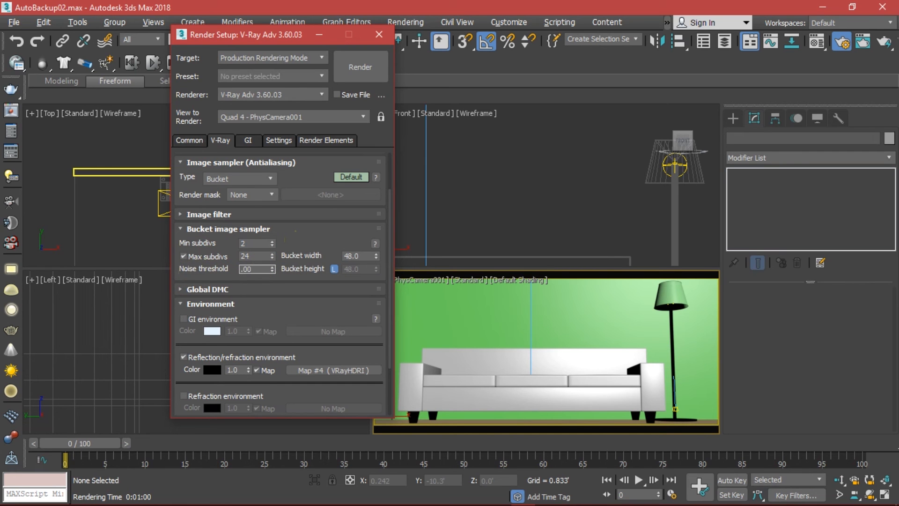
type("1")
key("Return")
Step: Check the common output settings and render the full PhysCamera001 view at 500 x 213 in production mode
left_click(195, 142)
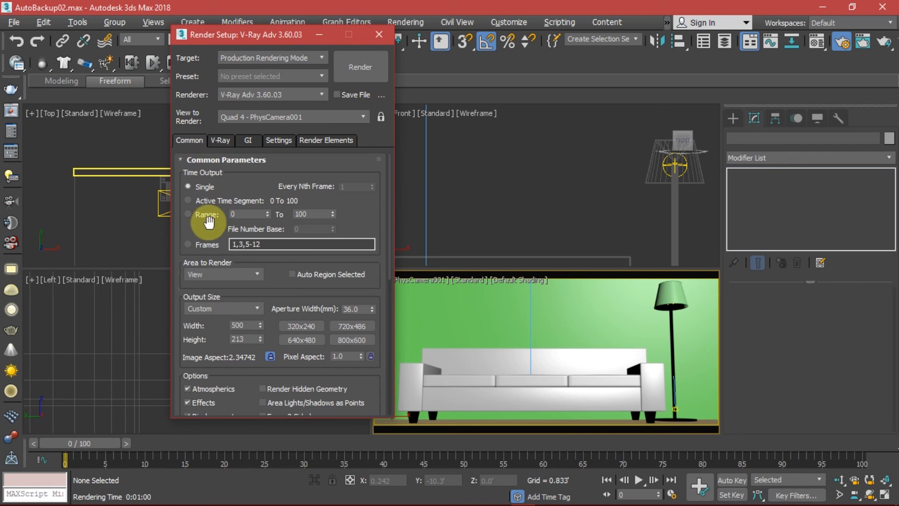
mouse_move(308, 266)
left_mouse_down()
mouse_move(311, 244)
mouse_move(312, 268)
left_mouse_up()
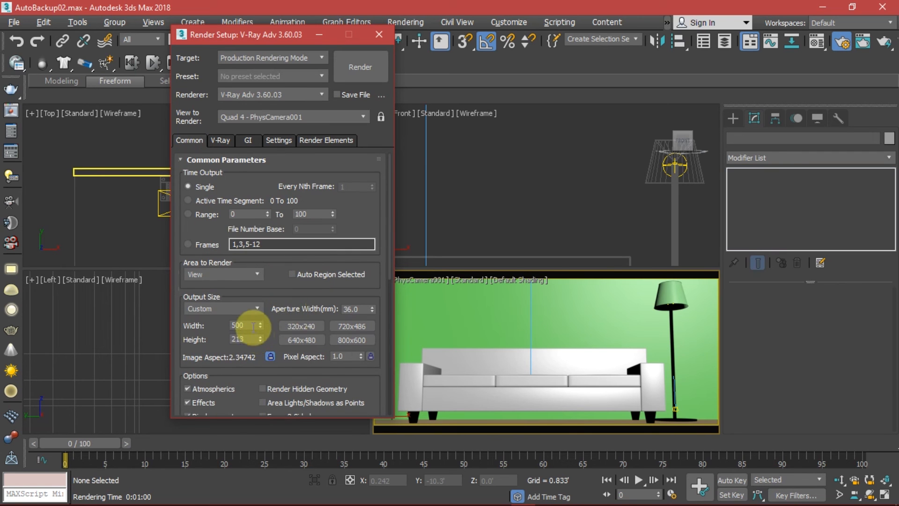
left_click(363, 65)
left_click(341, 67)
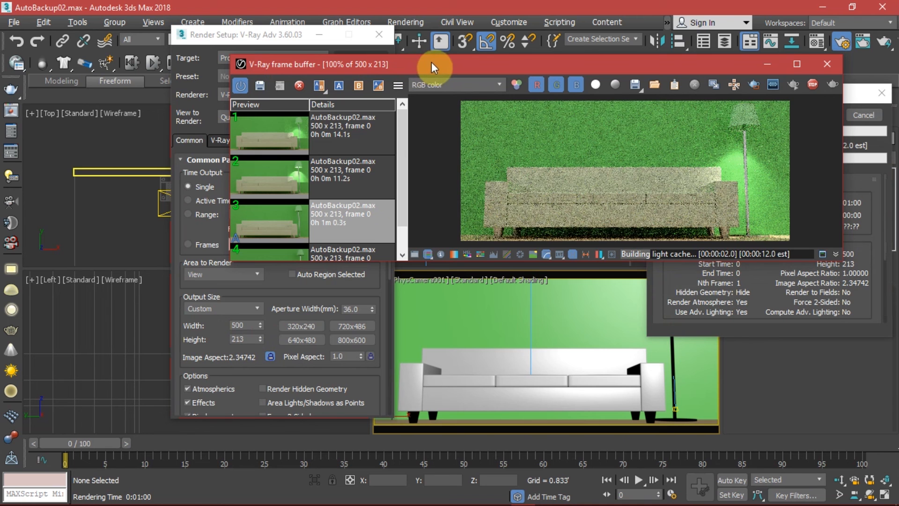
left_click_drag(358, 69, 283, 76)
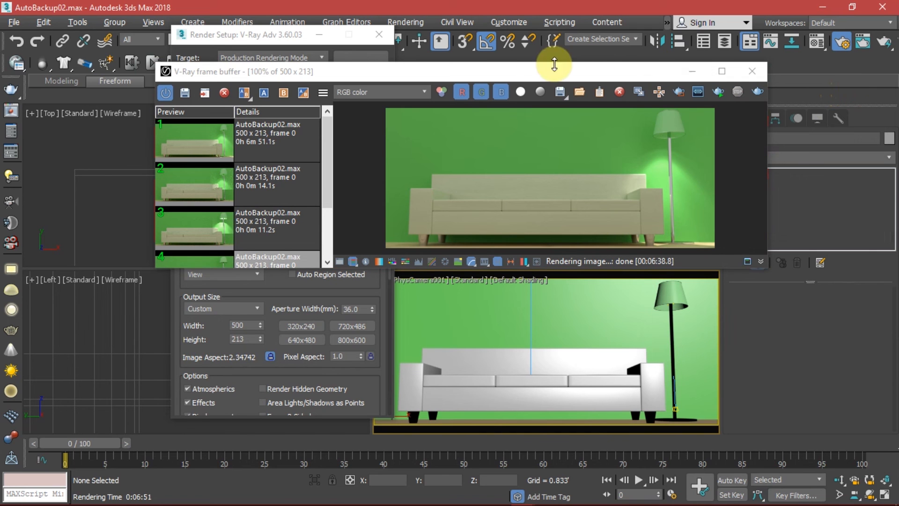
Step: Compare the finished render with the oldest history image set as A, and close the frame buffer and render setup
left_click(491, 81)
scroll(246, 231, "down", 2)
left_click(273, 236)
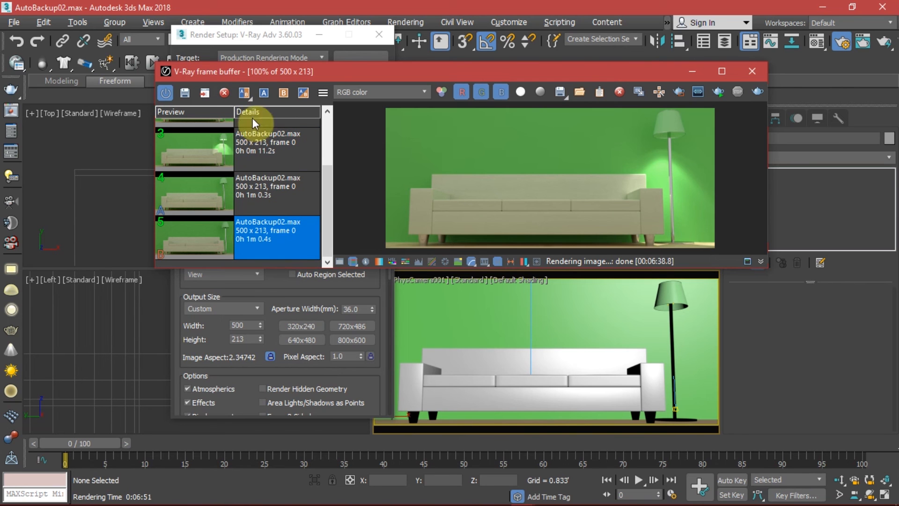
left_click(263, 93)
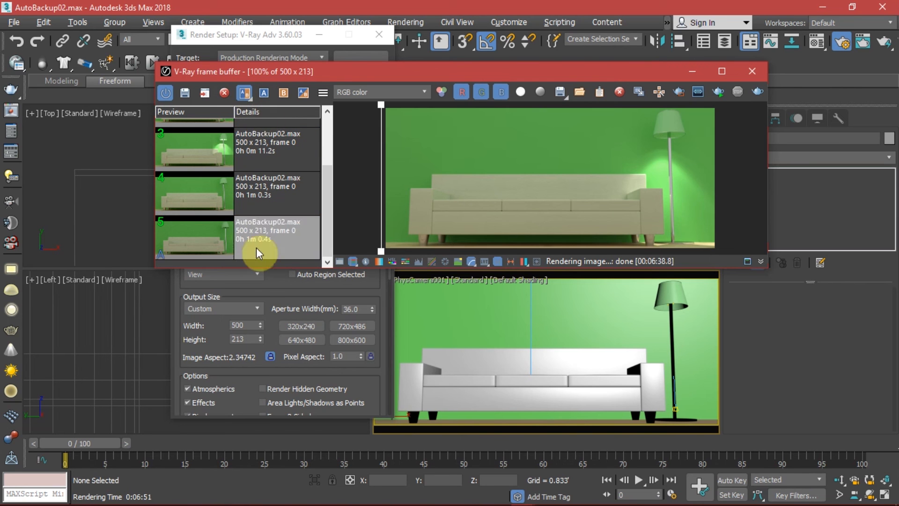
scroll(252, 211, "up", 2)
mouse_move(380, 111)
left_mouse_down()
mouse_move(744, 101)
mouse_move(361, 113)
mouse_move(372, 106)
left_mouse_up()
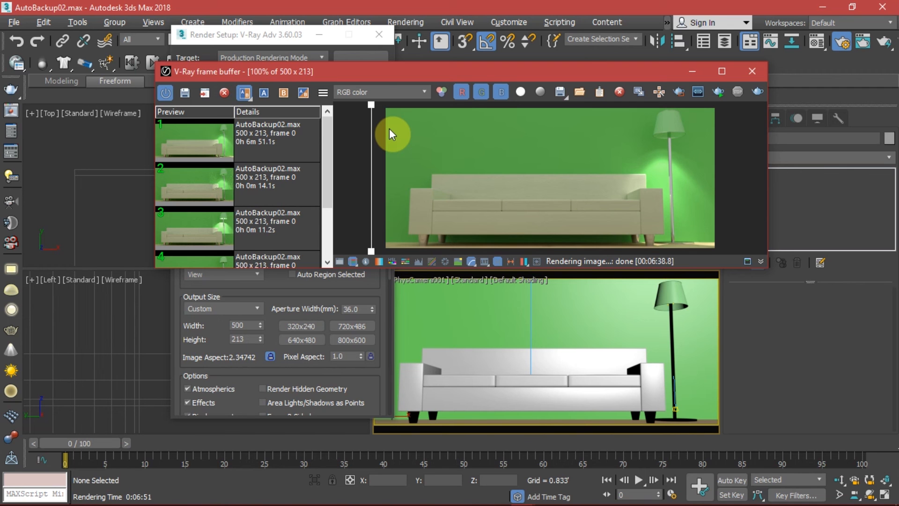
left_click(745, 78)
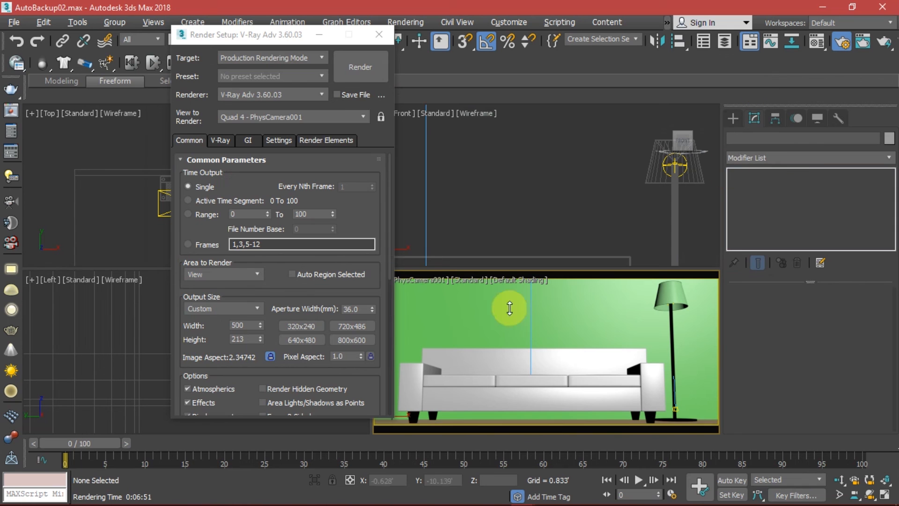
left_click(378, 34)
mouse_move(762, 497)
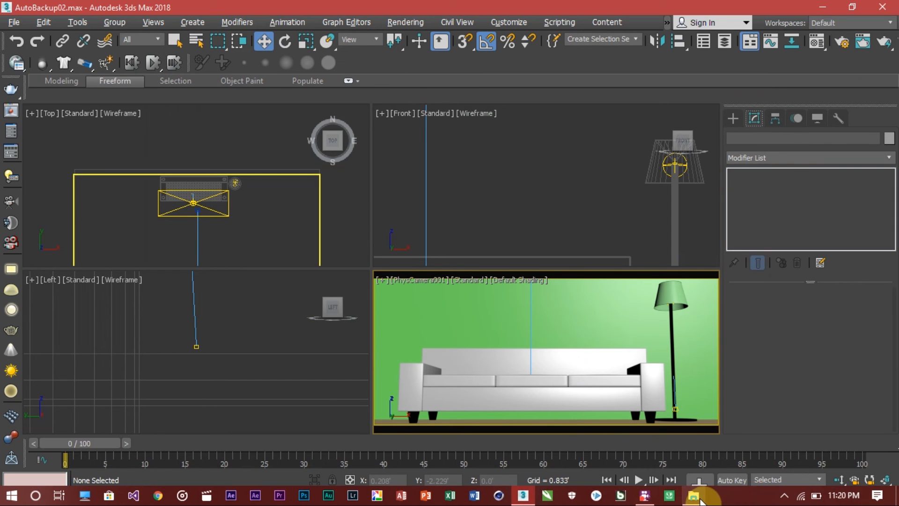
left_click(645, 494)
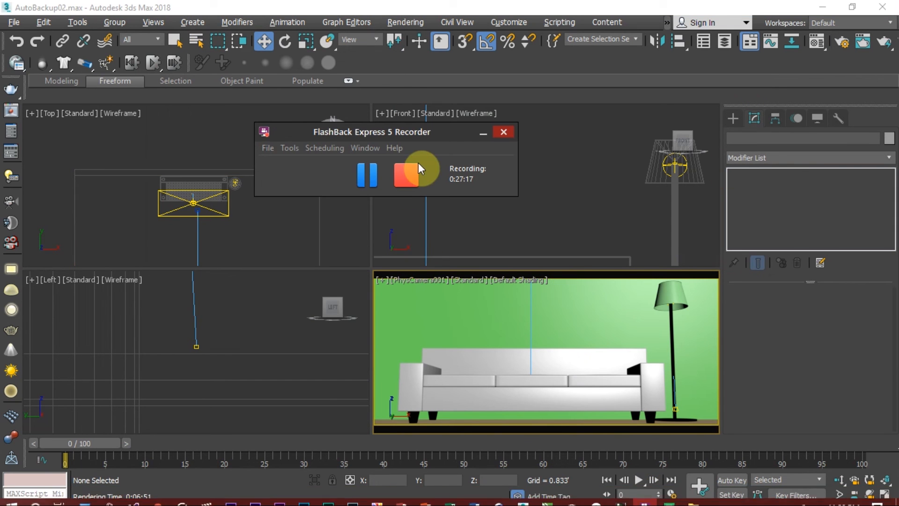